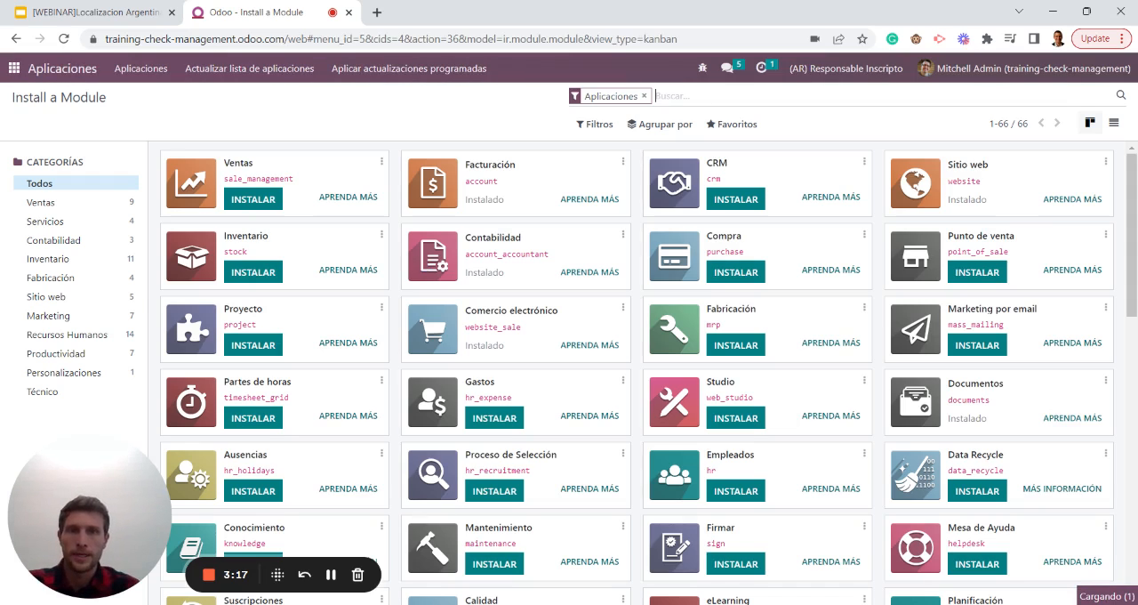
Remove the Aplicaciones filter and search all modules for latam_check to check its technical name.
key("BackSpace")
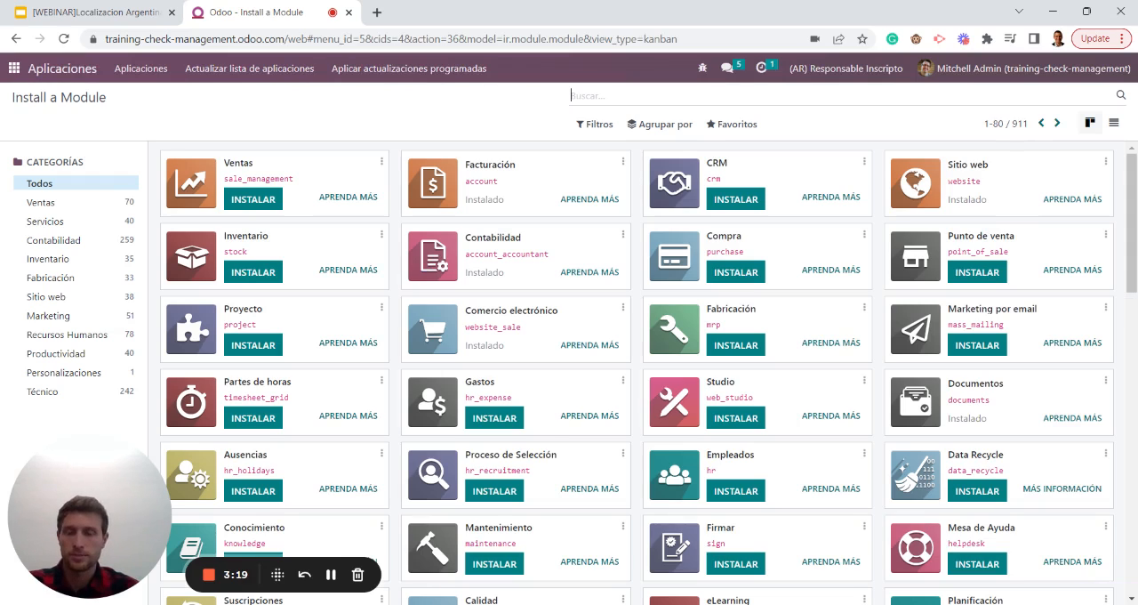
type("latam_check")
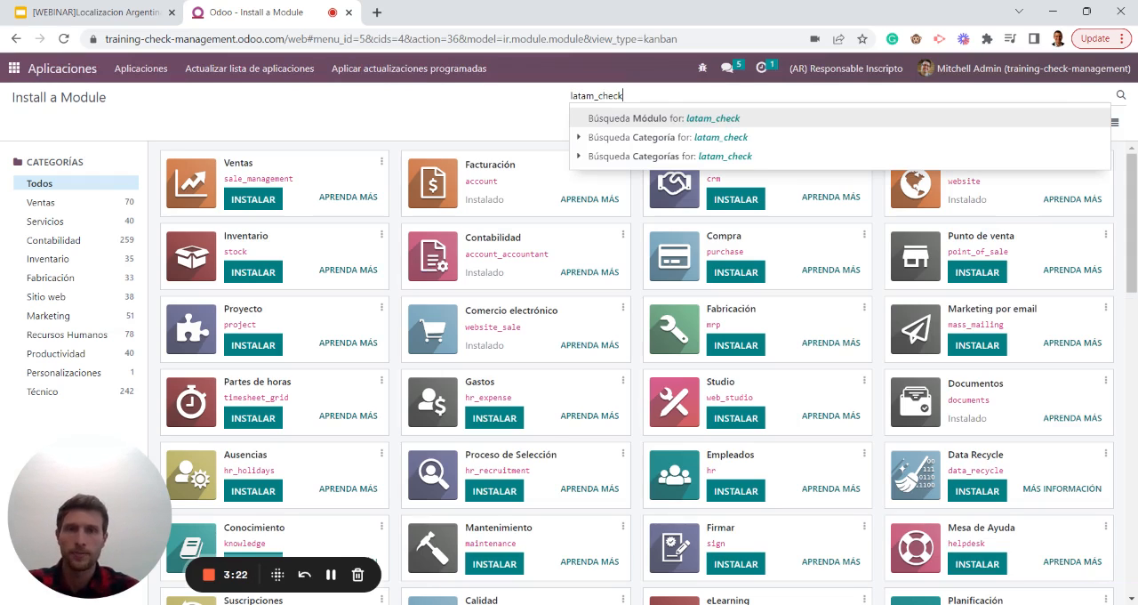
key("Return")
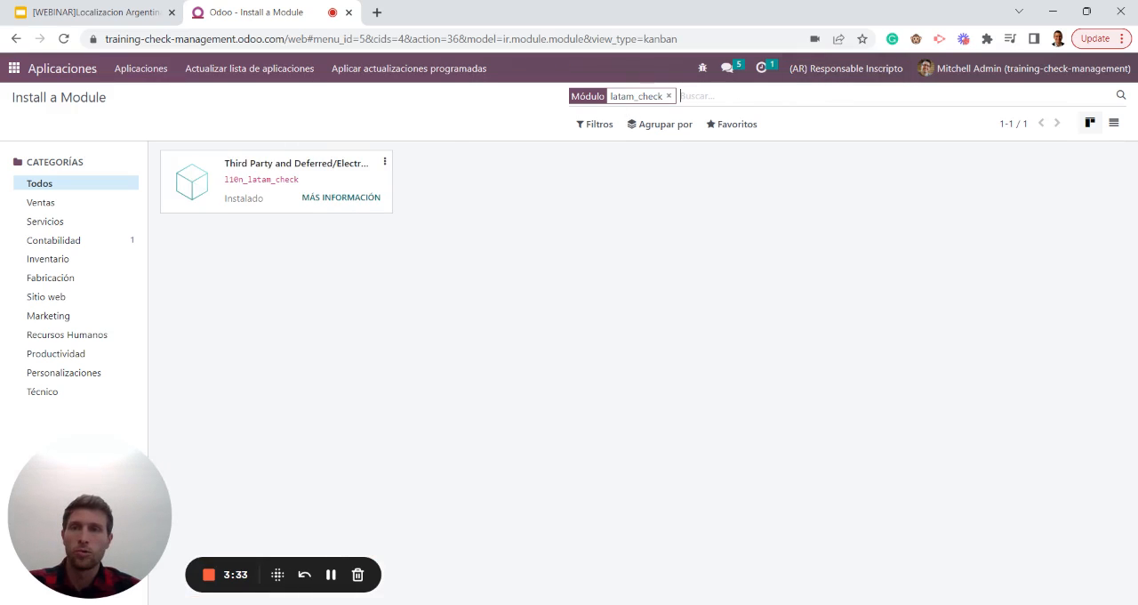
left_click_drag(238, 180, 289, 180)
left_click(399, 127)
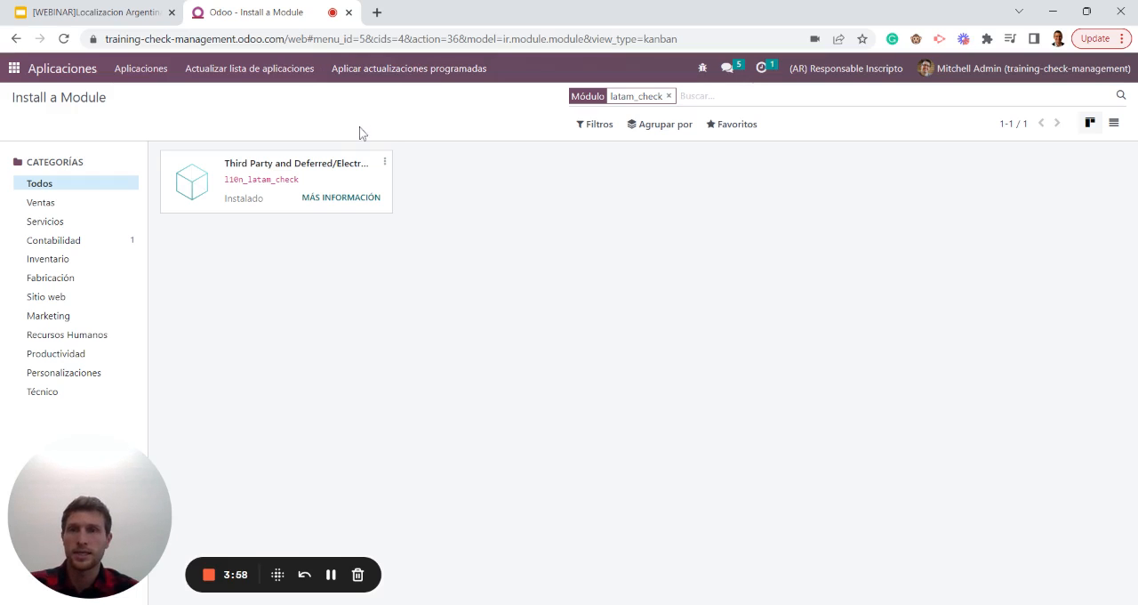
Open the list of accounting journals in Contabilidad and filter it by banco.
left_click(16, 71)
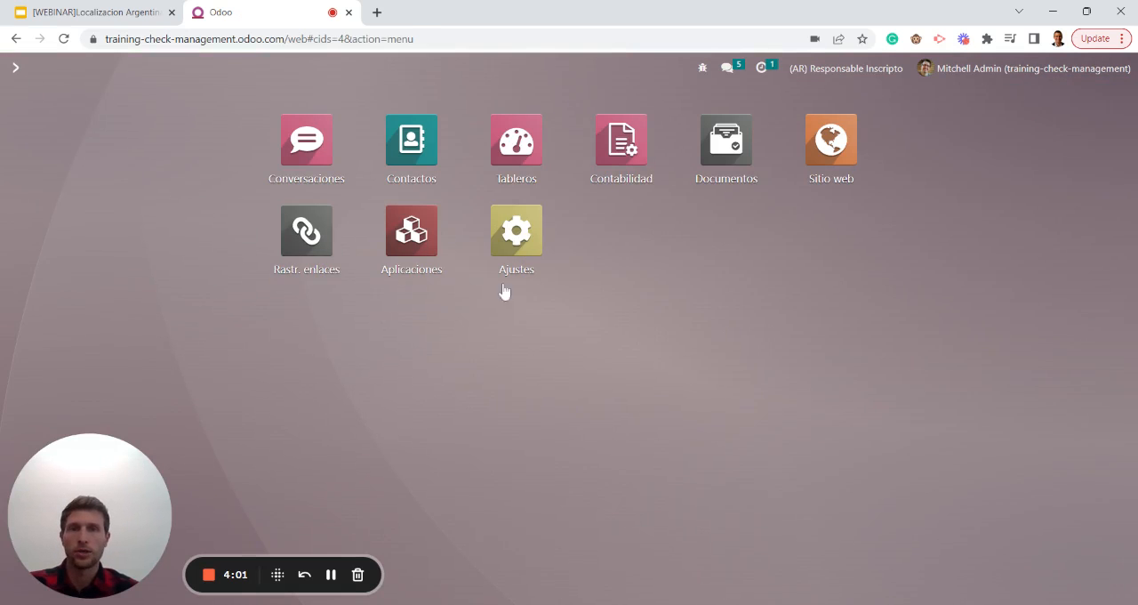
left_click(627, 140)
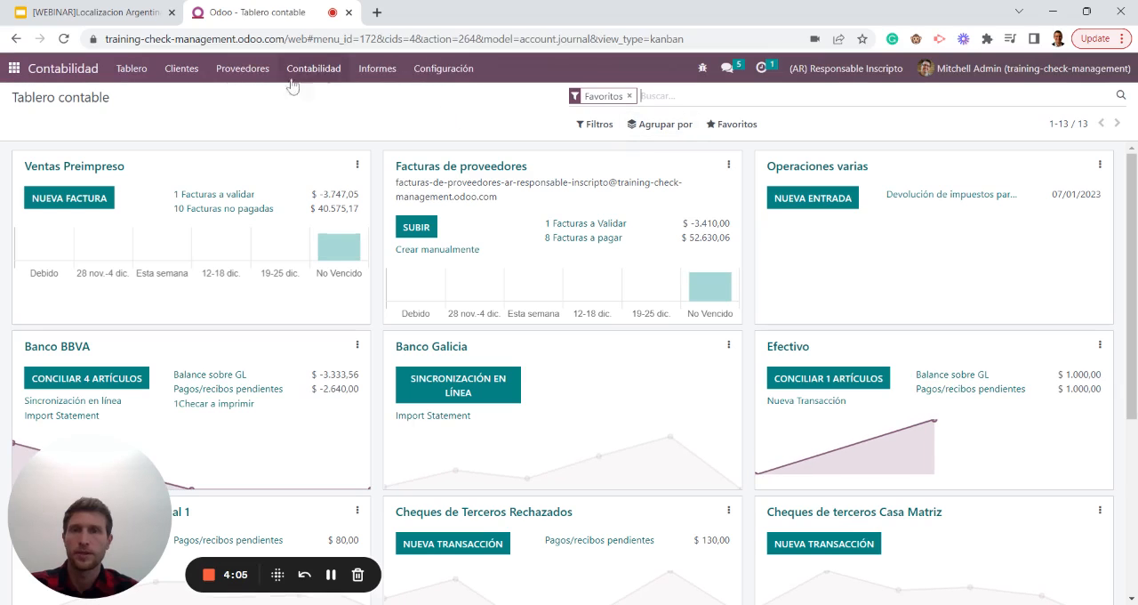
left_click(442, 73)
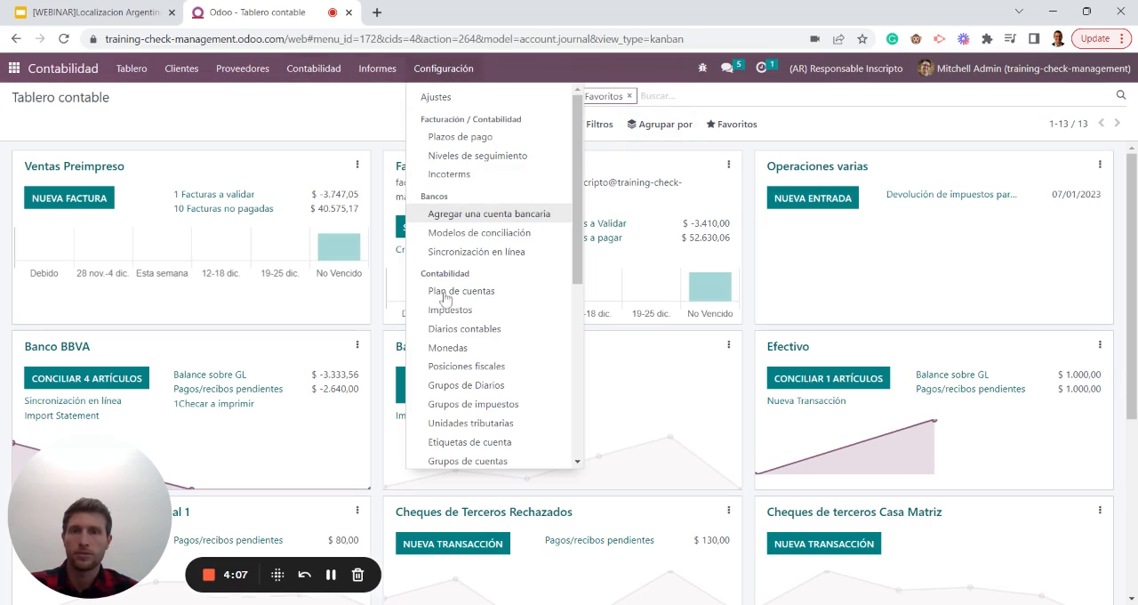
left_click(478, 329)
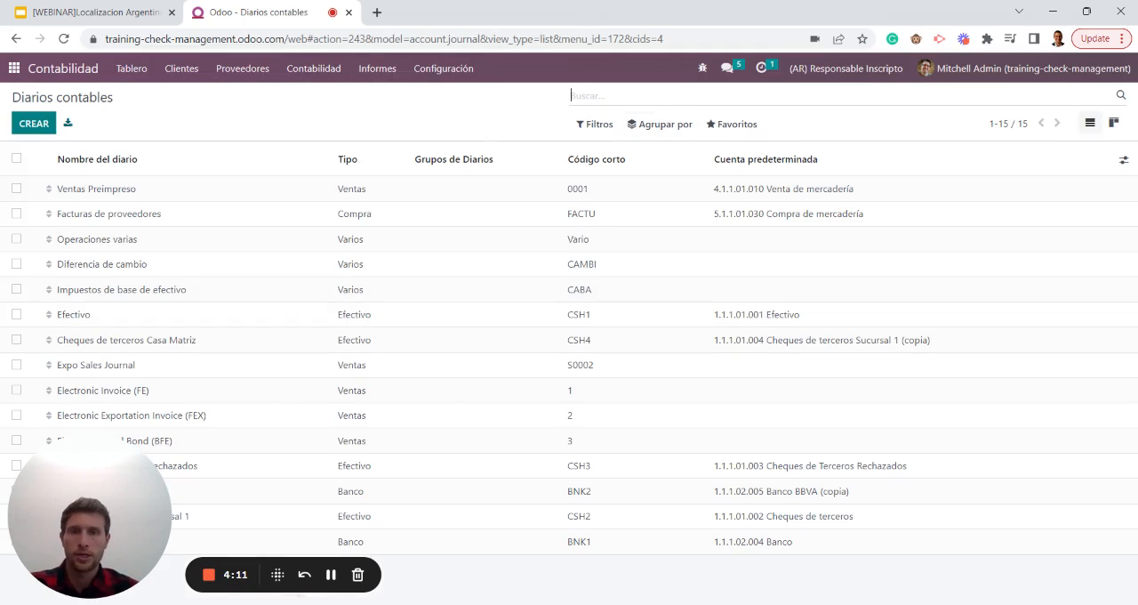
type("banco")
key("Return")
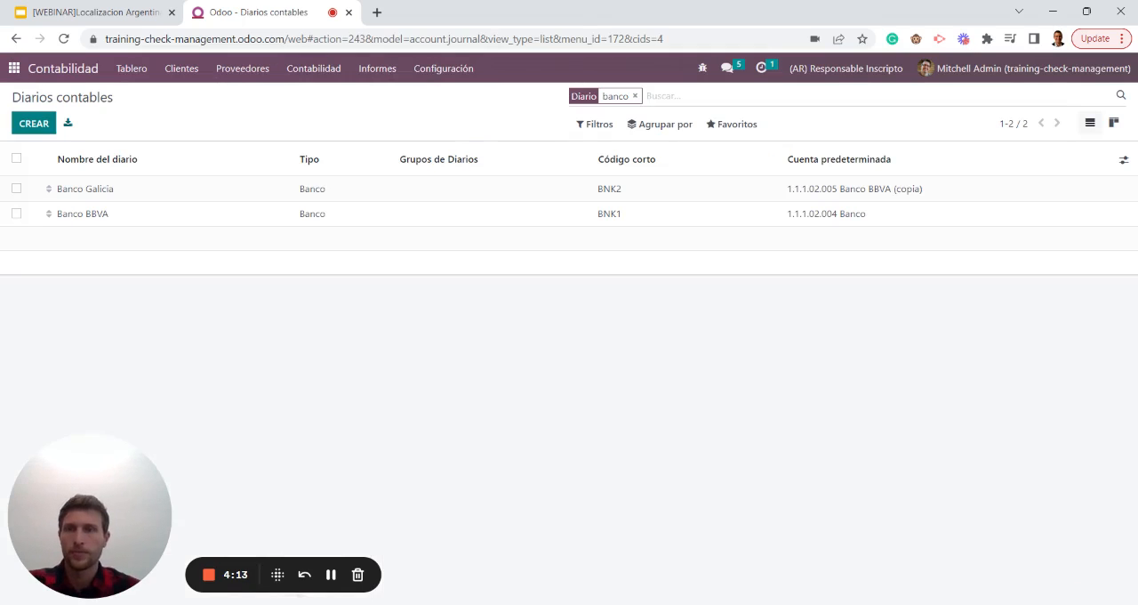
Open the Banco Galicia journal and examine its outgoing payment methods and the electronic or deferred check setting.
left_click(155, 194)
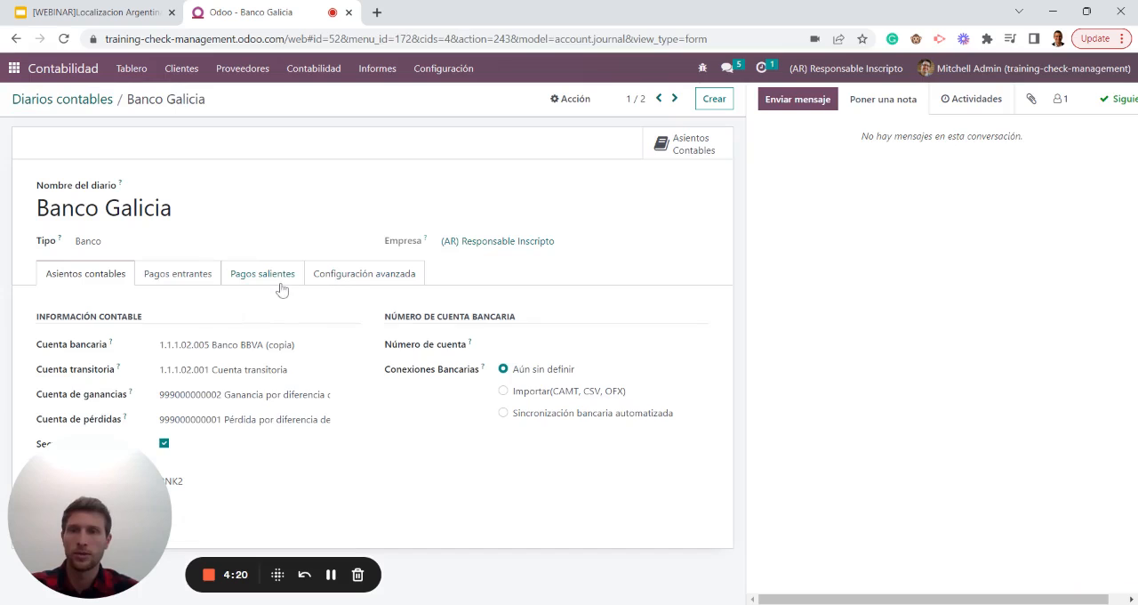
left_click(281, 288)
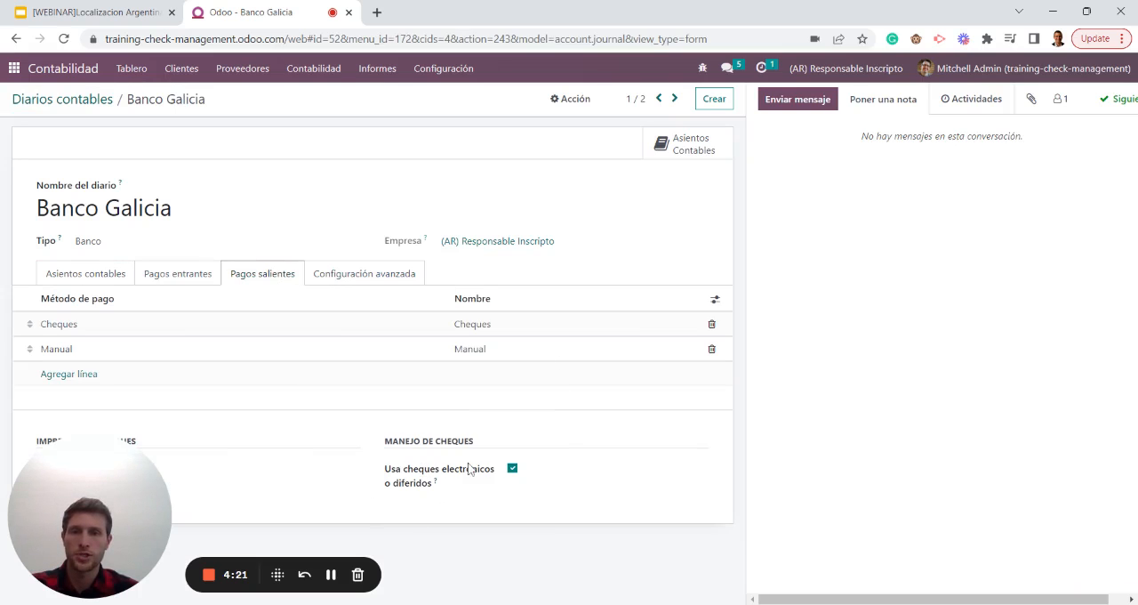
mouse_move(416, 491)
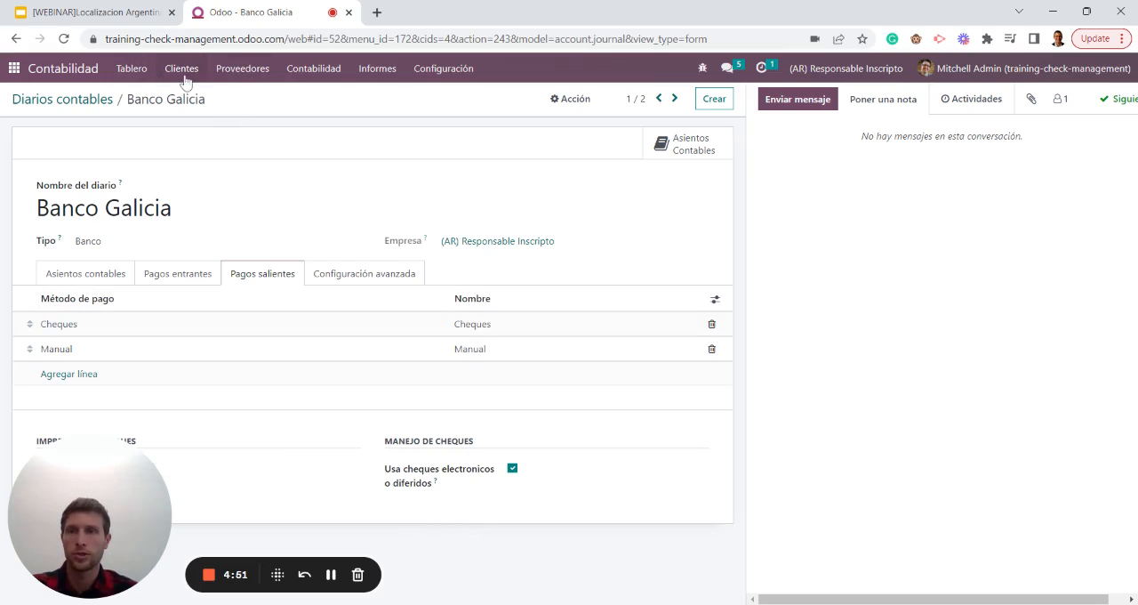
Open the partially paid vendor bill dated 01/12/2022 from the supplier bills list.
left_click(55, 77)
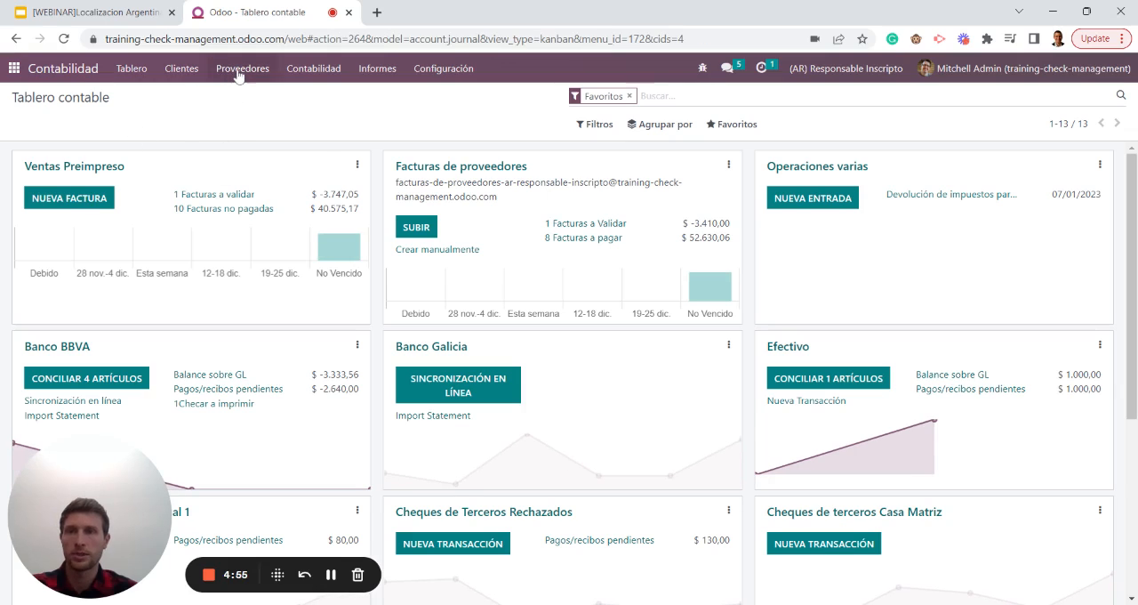
left_click(239, 72)
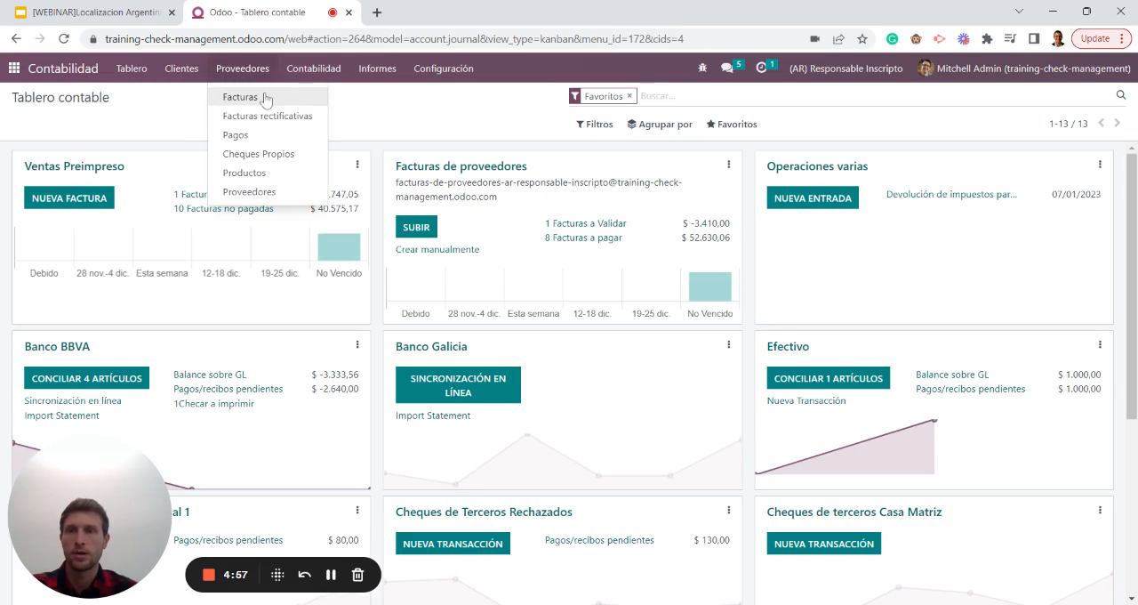
left_click(265, 100)
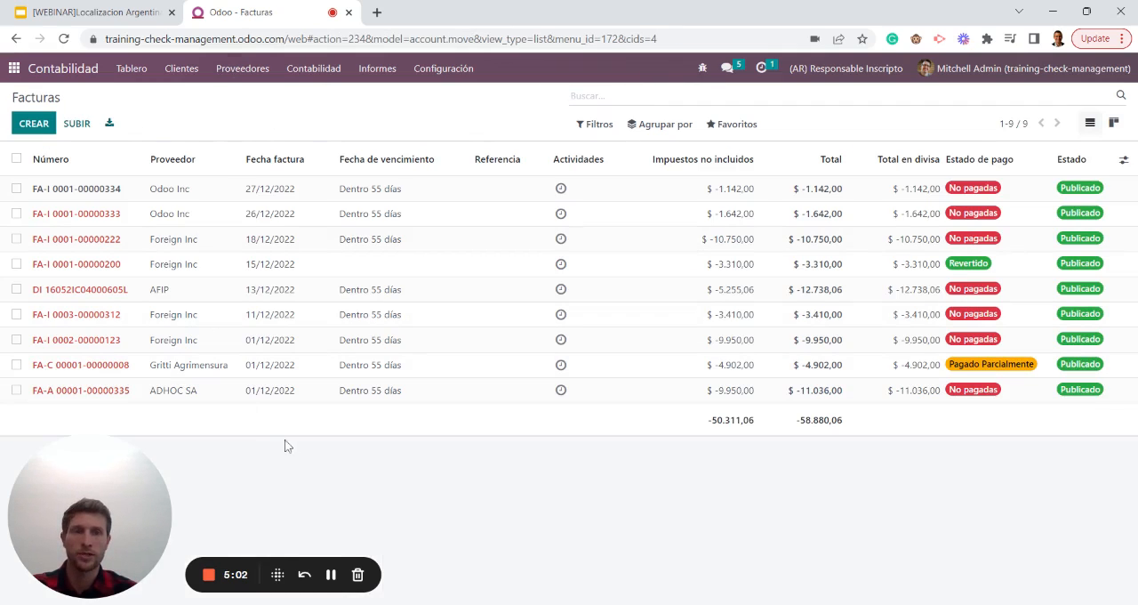
left_click(205, 373)
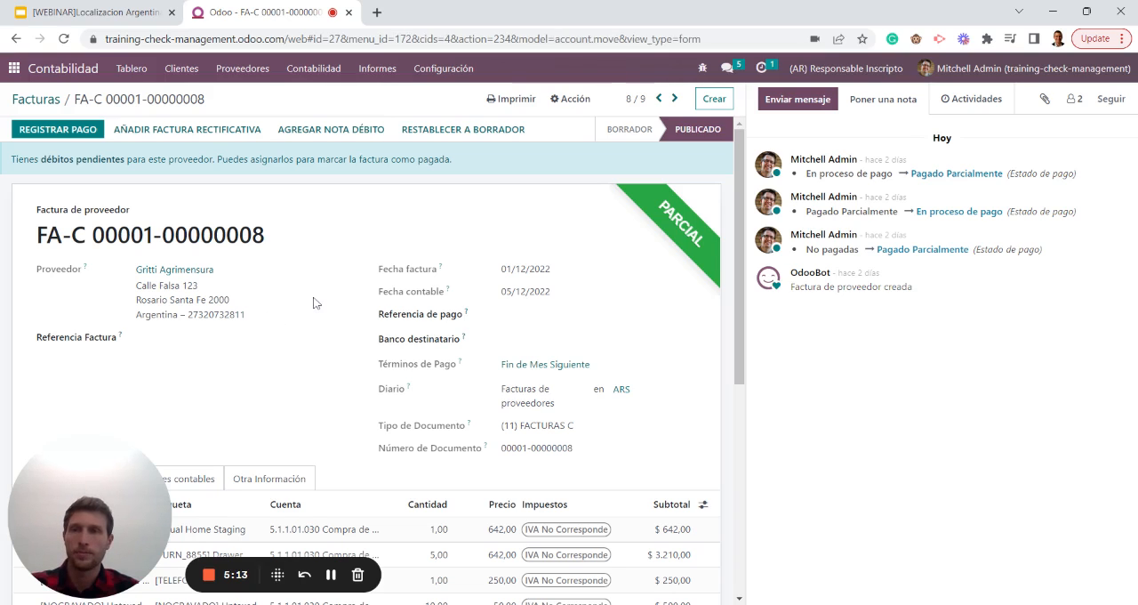
Start a Banco BBVA check payment for the bill with check number 00000700 and check payment date 31/12/2022.
left_click(58, 129)
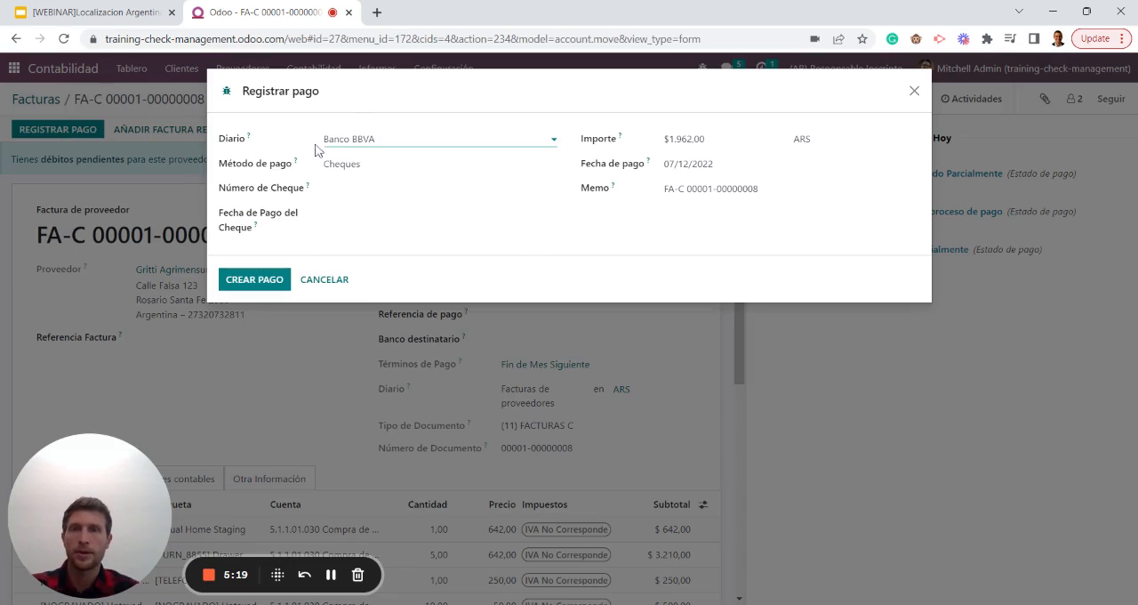
left_click(375, 139)
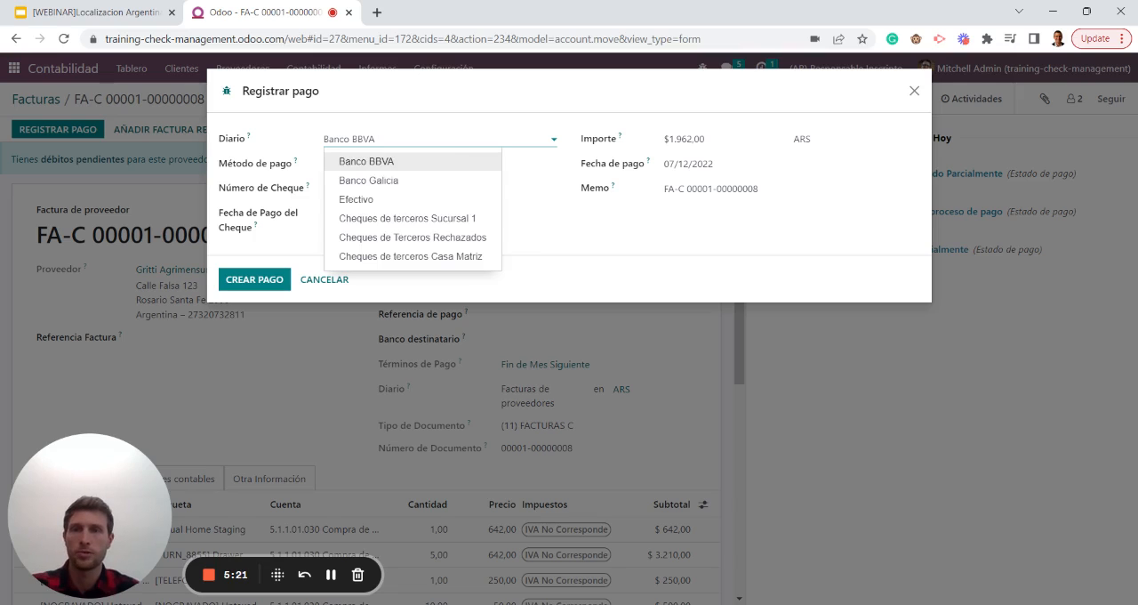
left_click(542, 99)
mouse_move(251, 172)
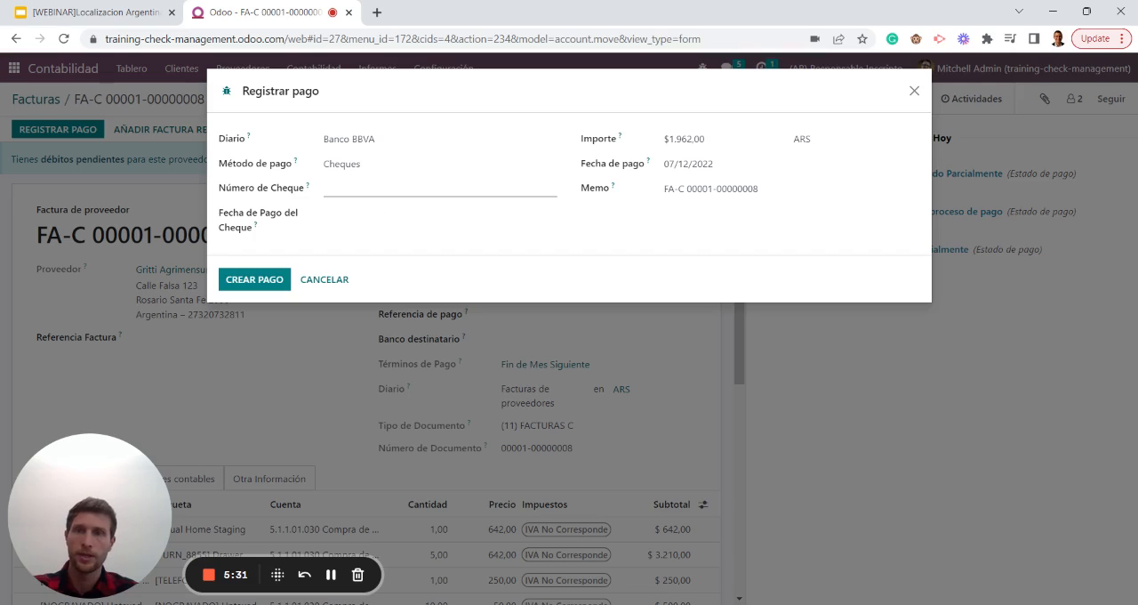
left_click(367, 189)
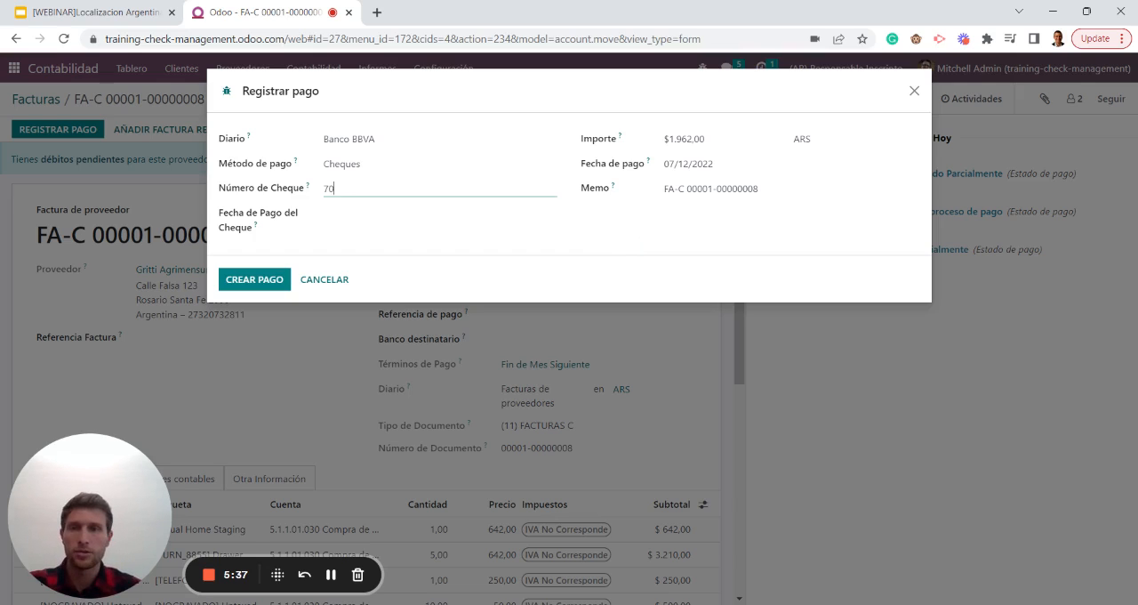
left_click(645, 233)
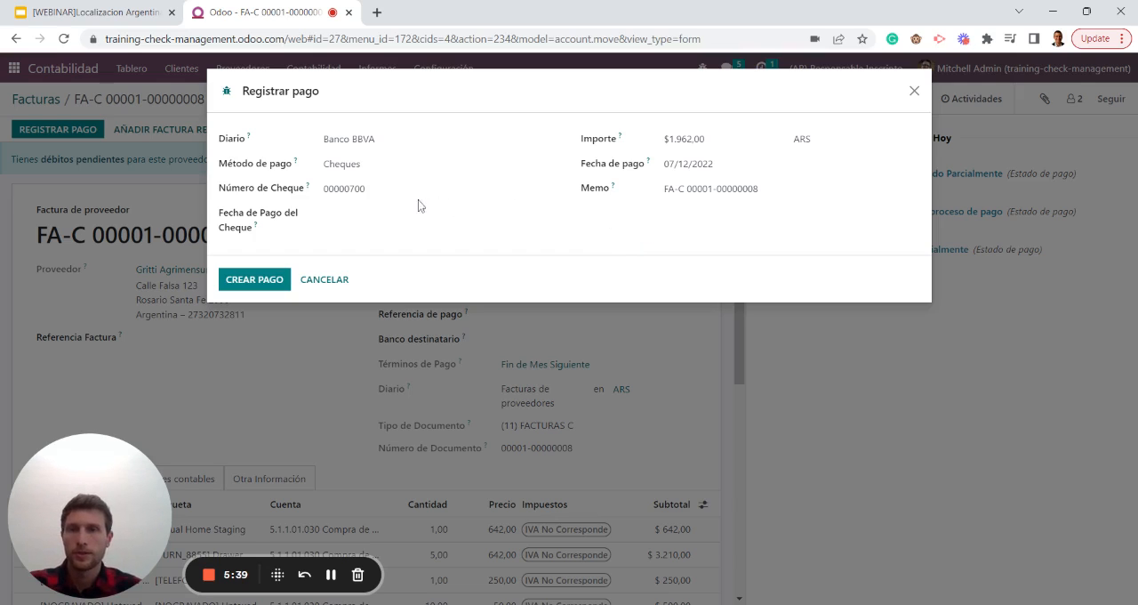
left_click(376, 220)
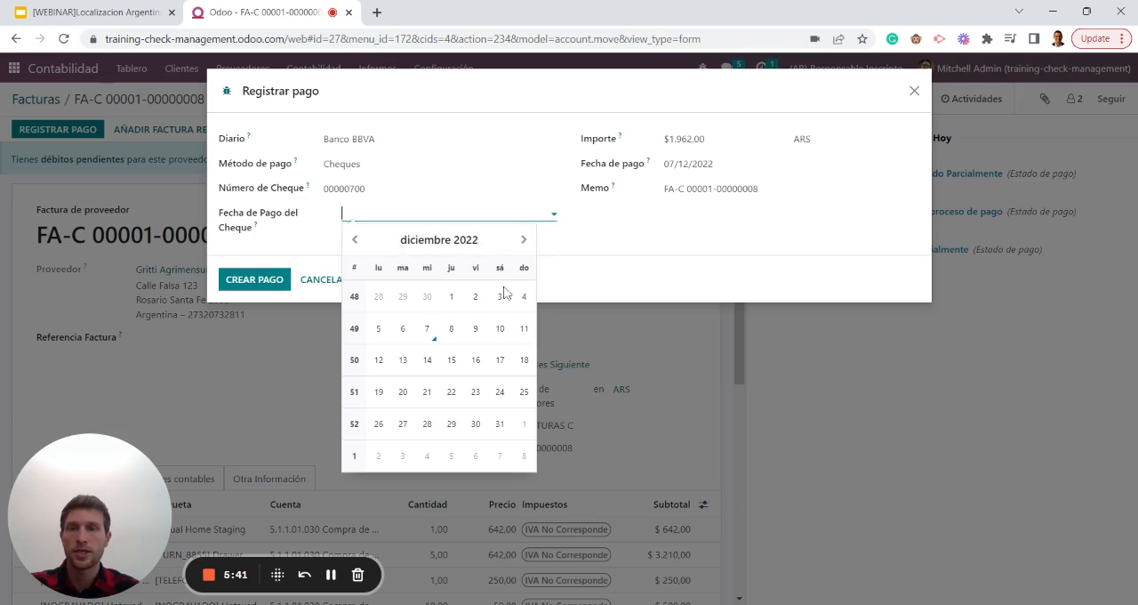
left_click(499, 425)
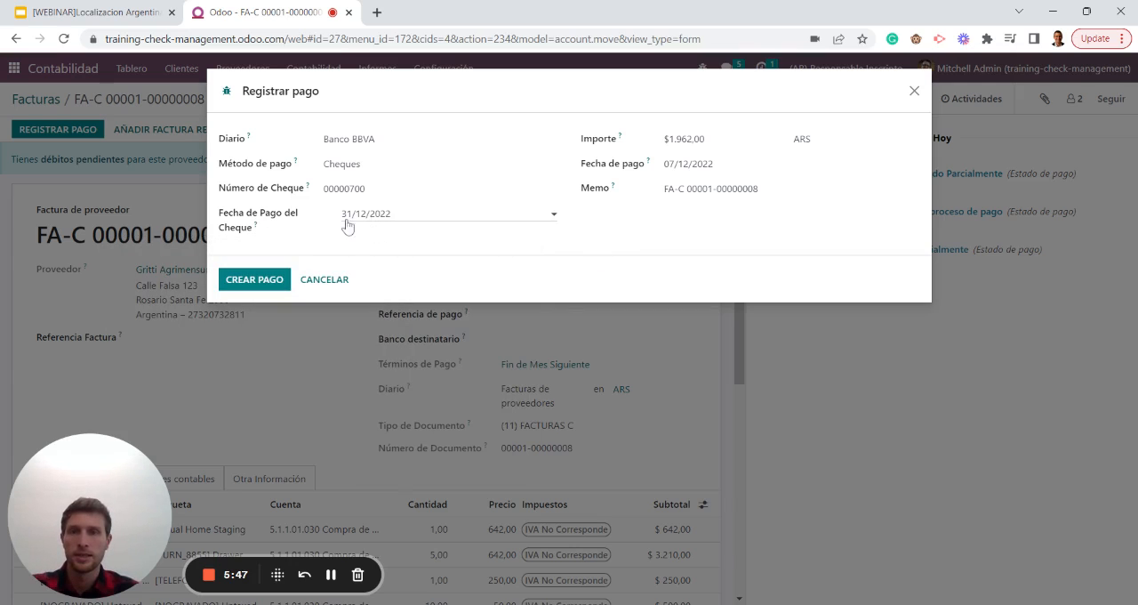
Set the payment amount to $700,00 and create the payment.
double_click(685, 139)
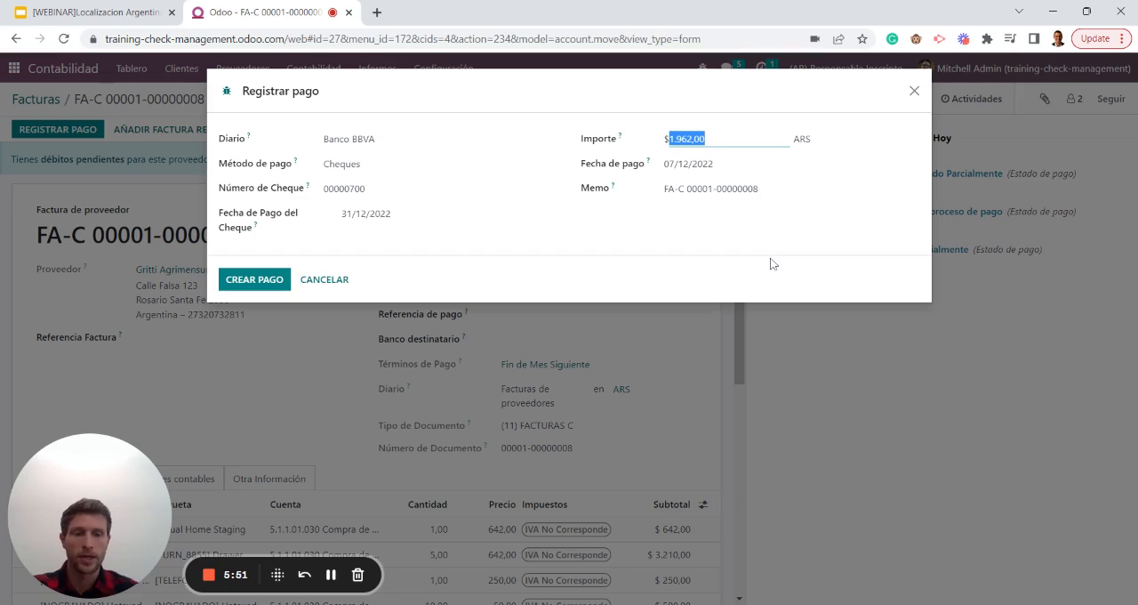
type("700")
left_click(617, 229)
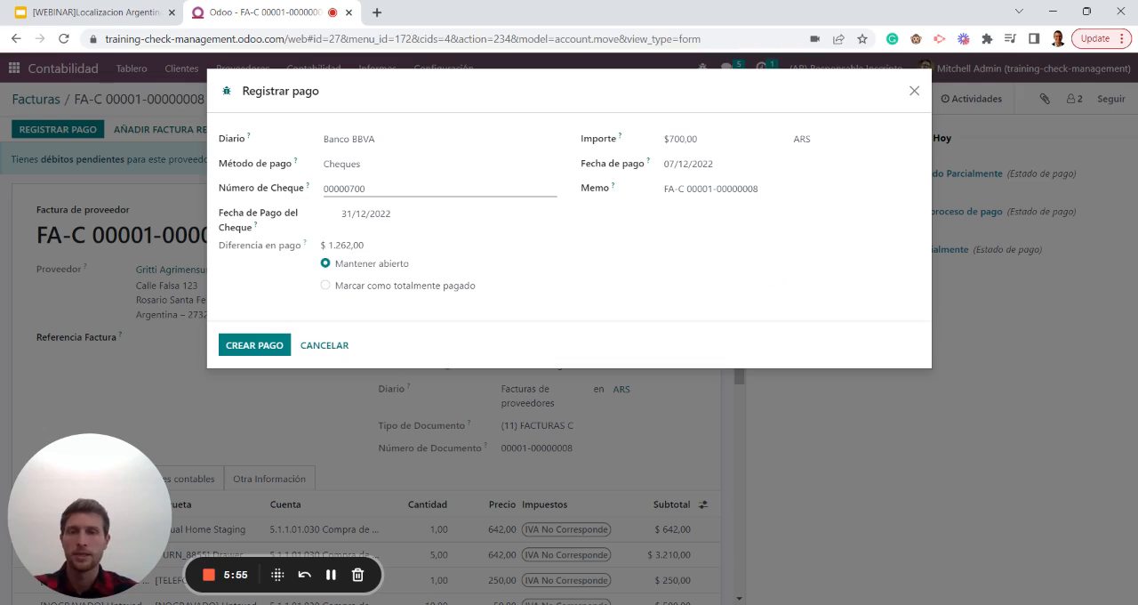
left_click(258, 346)
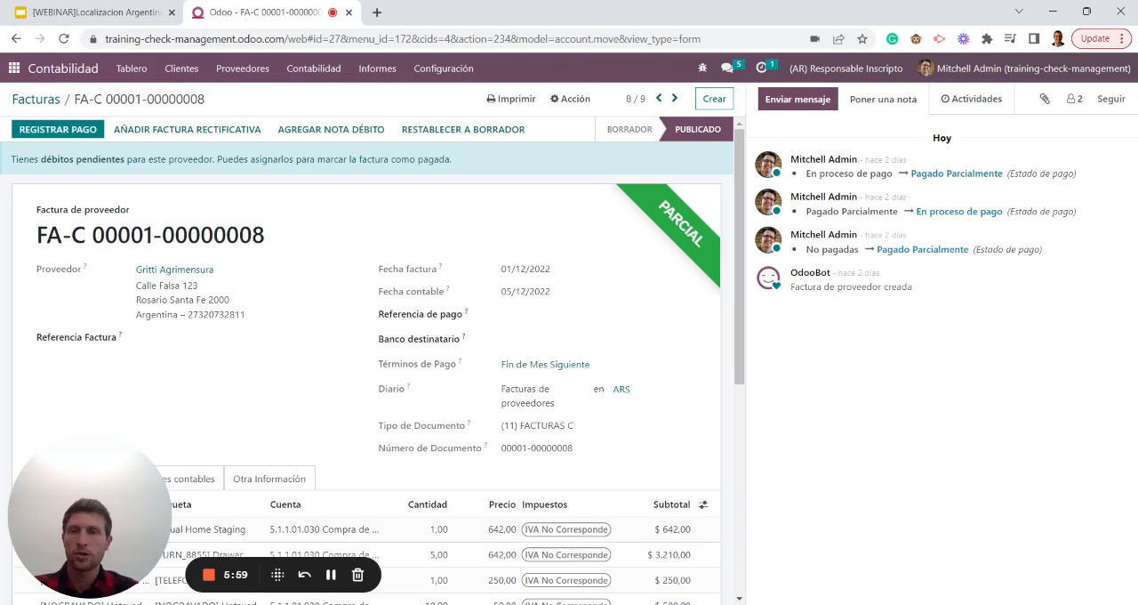
Open the $700,00 payment dated 07/12/2022 from the bill's payment breakdown and review its check number and check payment date.
left_click_drag(740, 301, 684, 509)
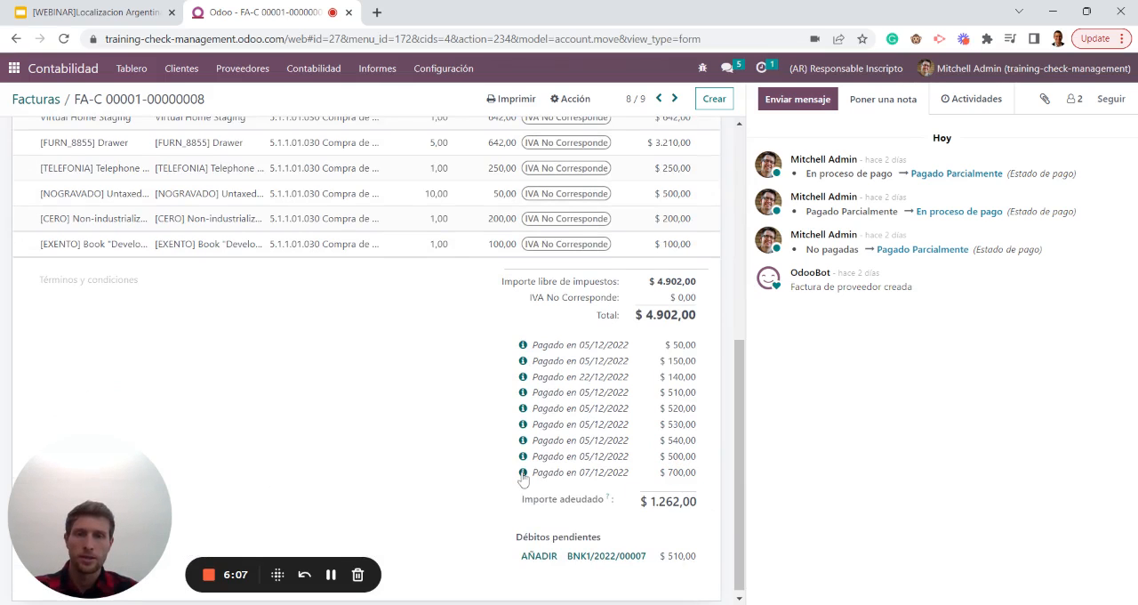
left_click(523, 473)
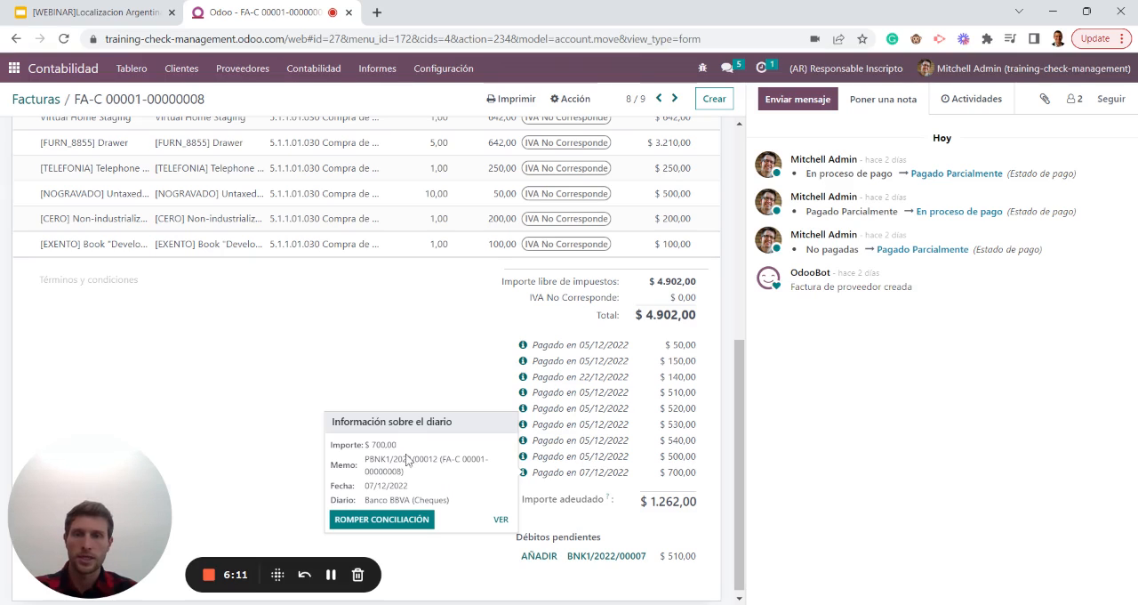
left_click(501, 521)
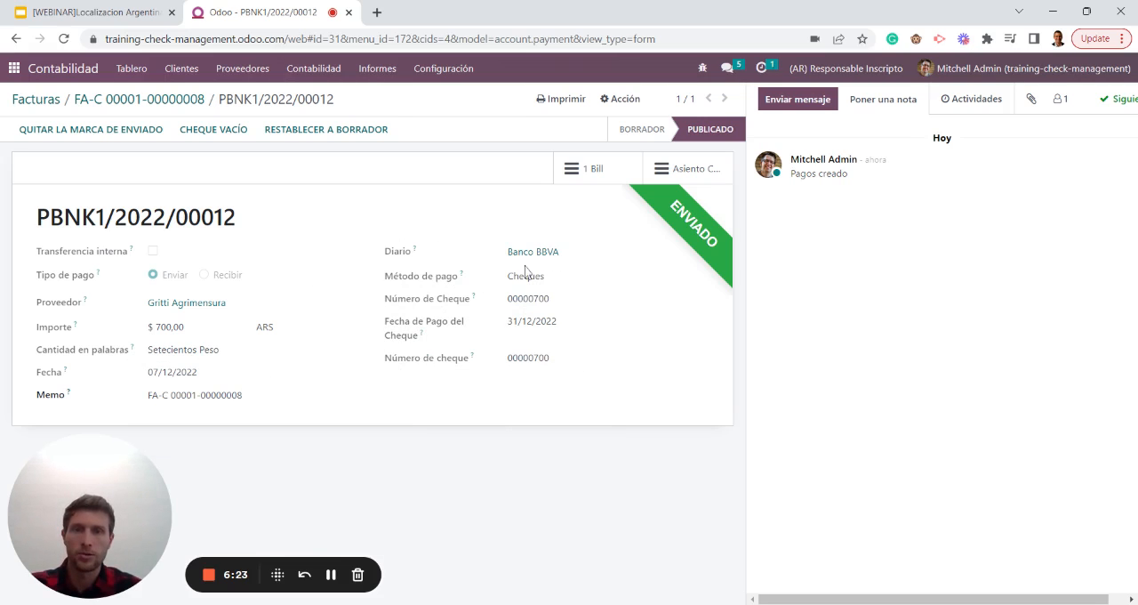
left_click_drag(560, 302, 525, 331)
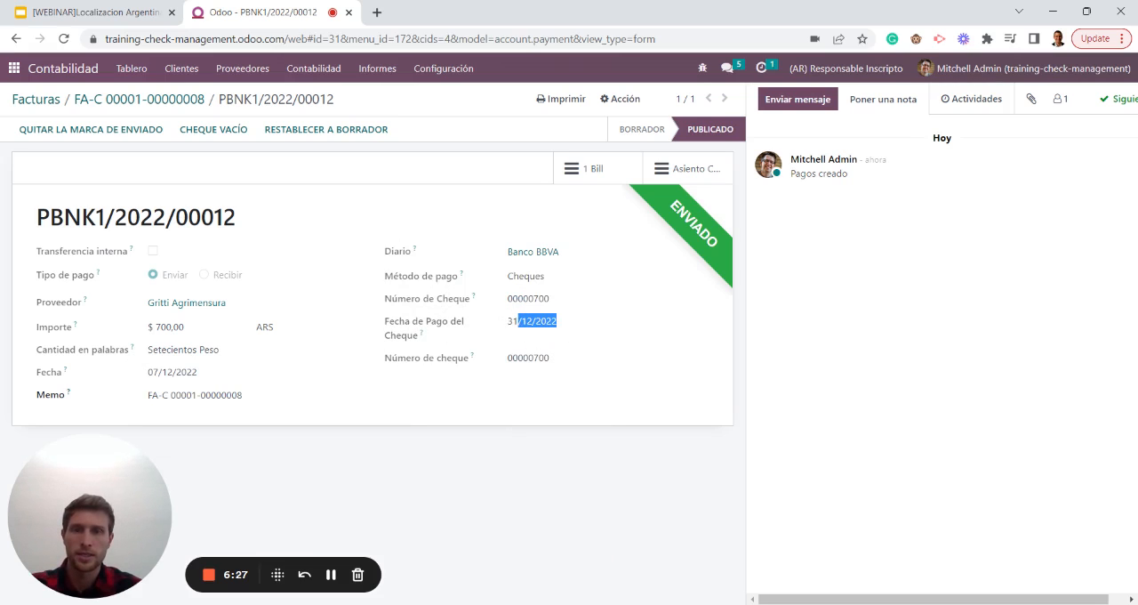
left_click(561, 467)
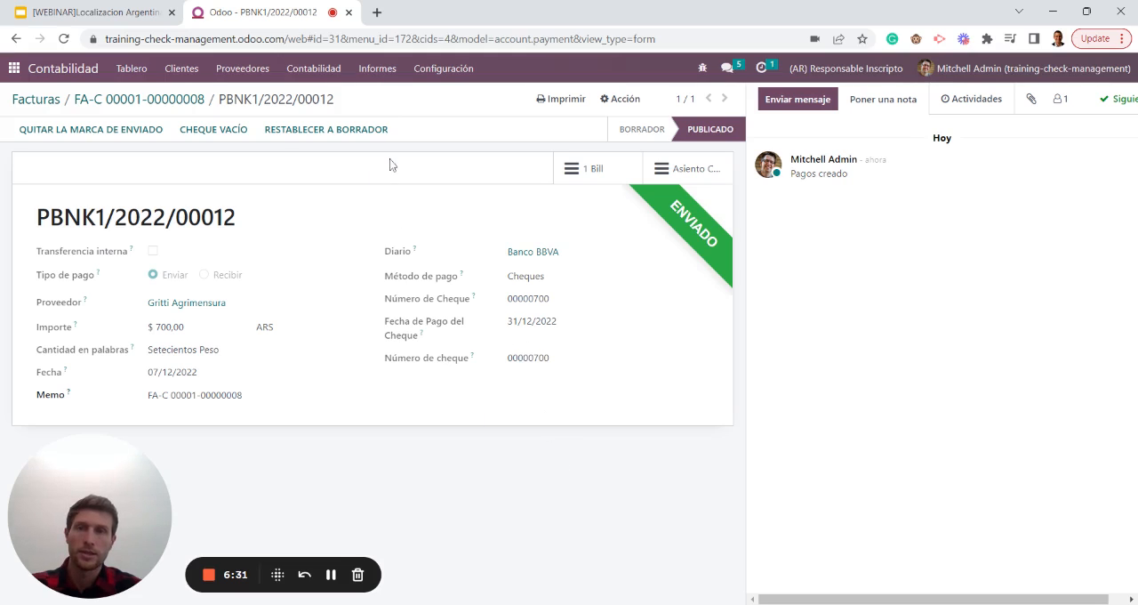
Return to the vendor bill and start another Banco BBVA check payment with the amount set to $150,00.
left_click(158, 101)
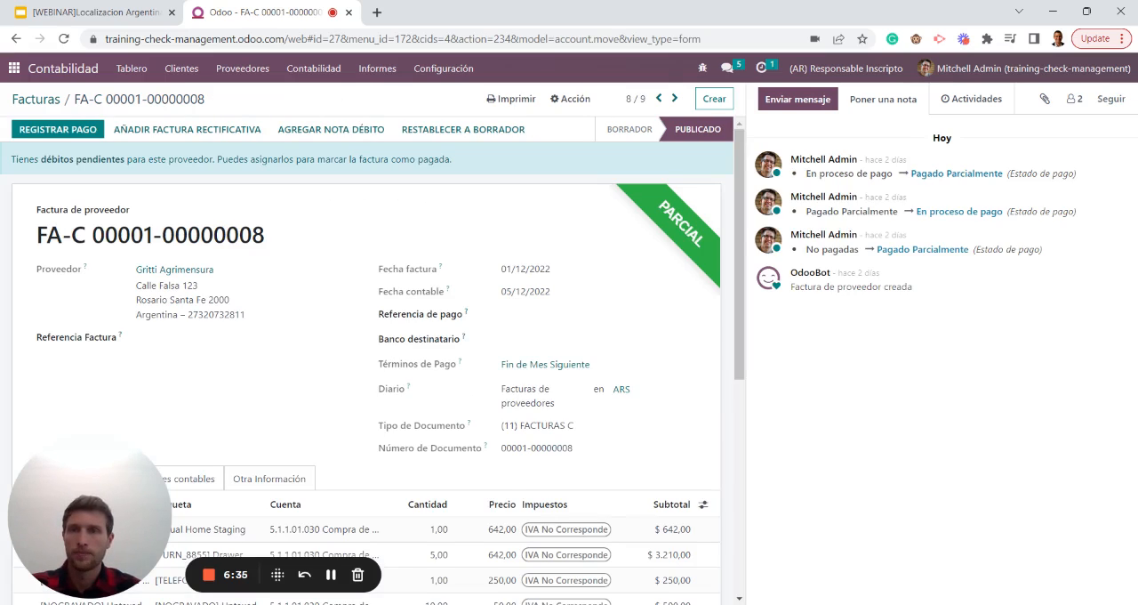
left_click(82, 131)
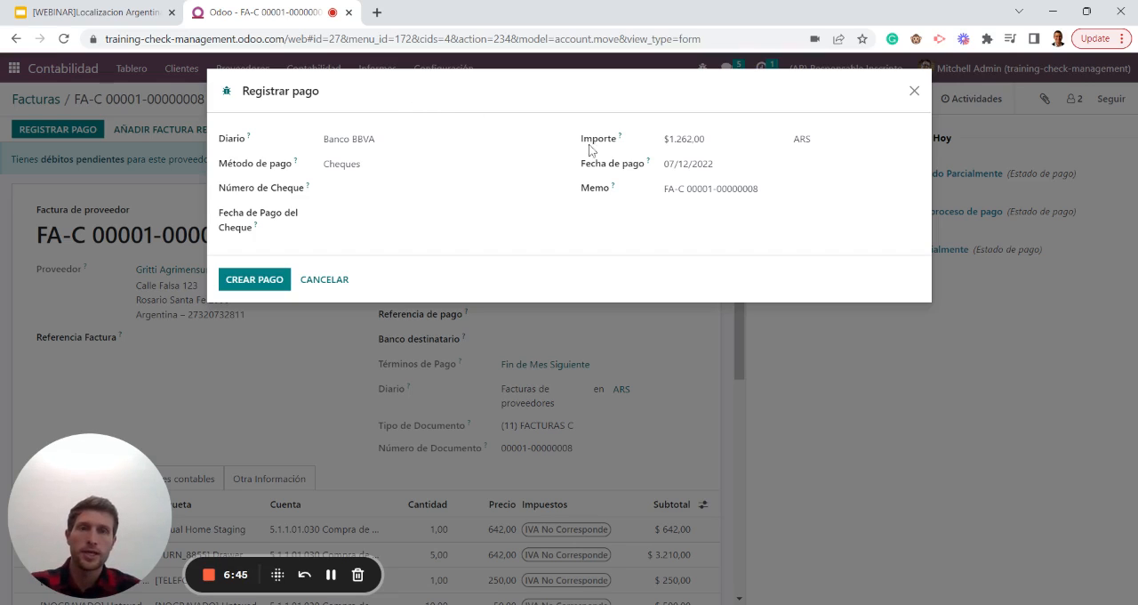
left_click_drag(713, 142, 663, 144)
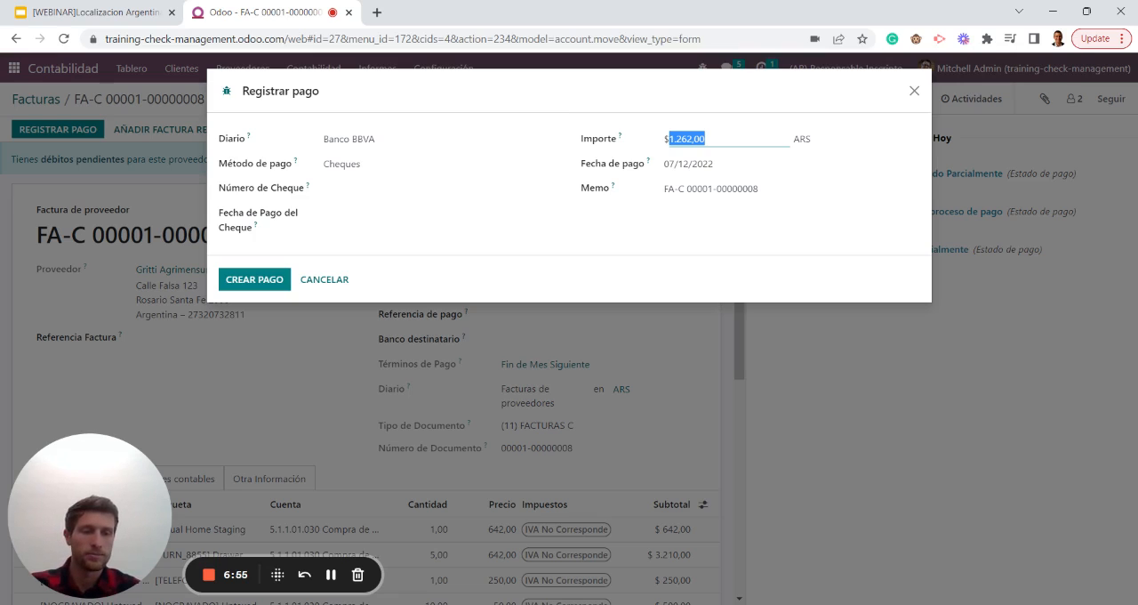
type("10")
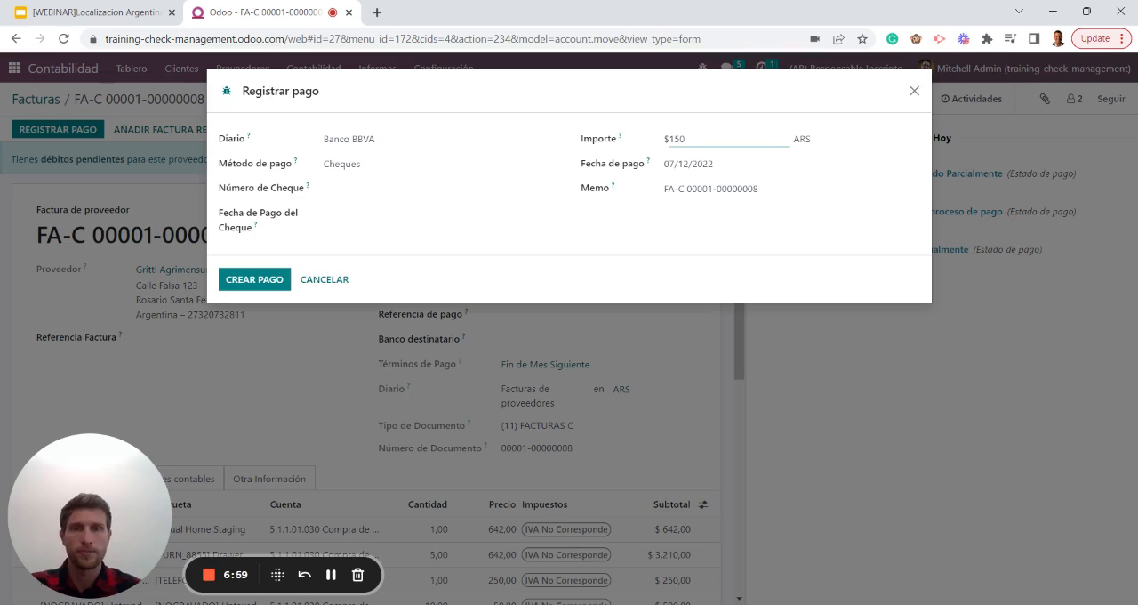
left_click(565, 107)
Set the check number to 00000850, leave the check payment date empty, and create the payment.
left_click(369, 190)
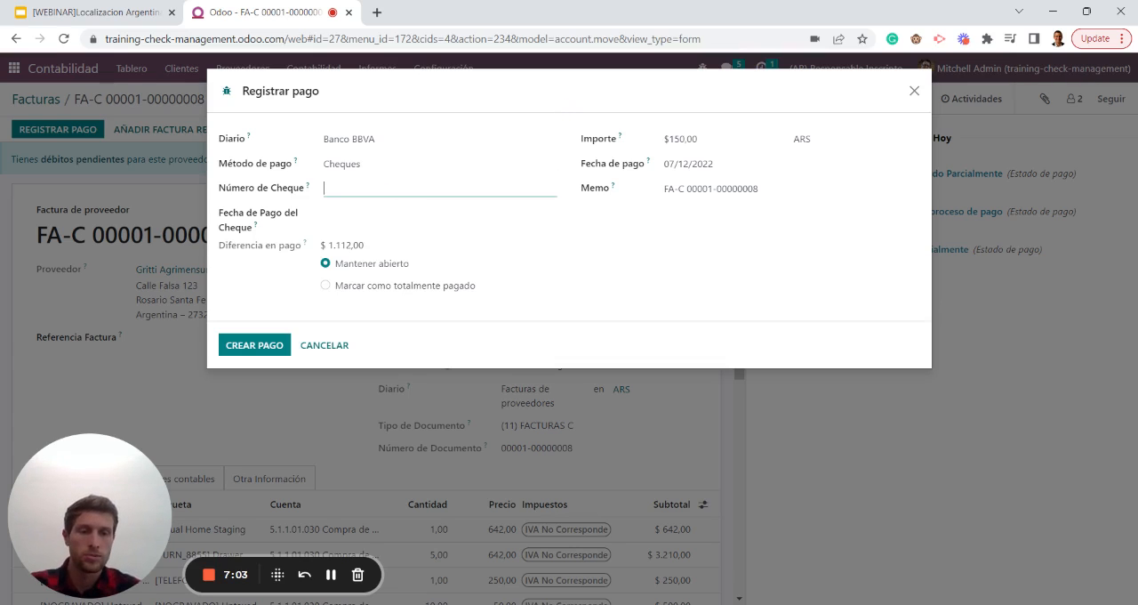
type("850")
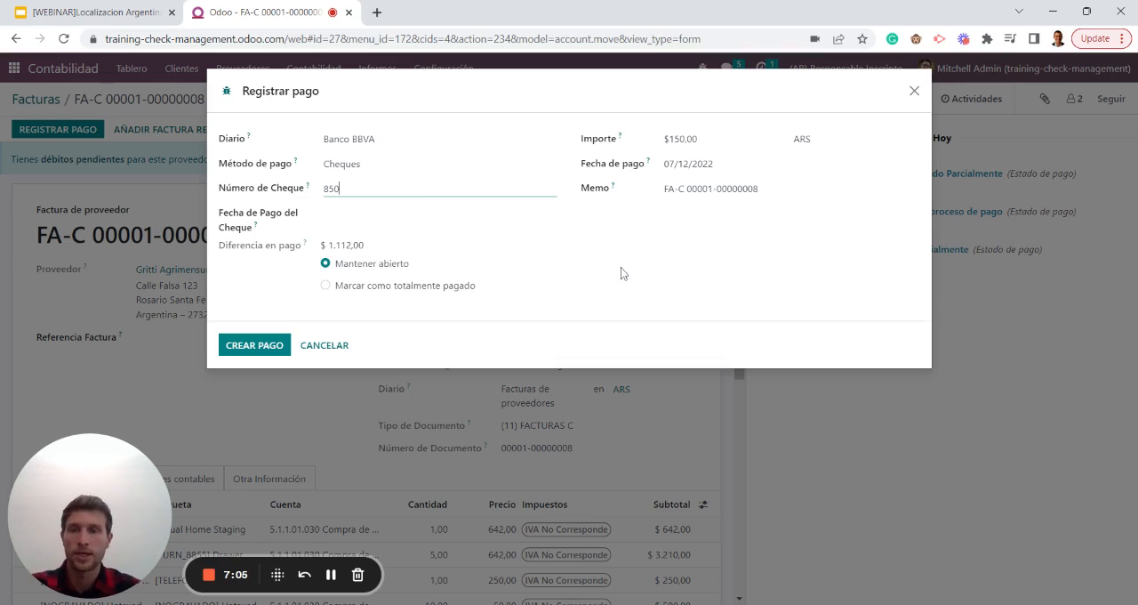
left_click(615, 271)
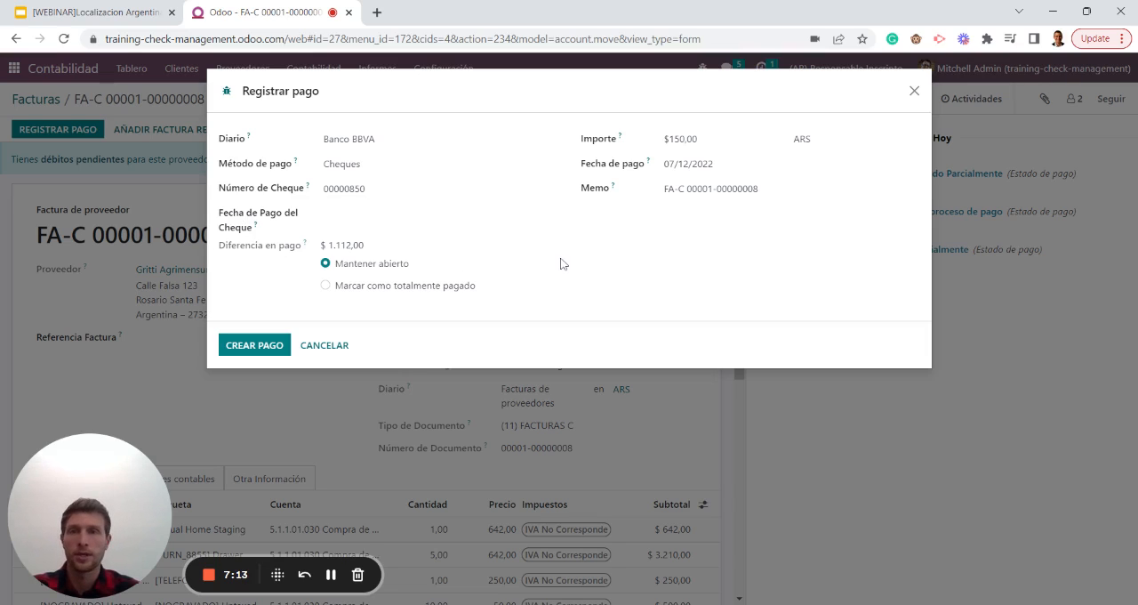
left_click(372, 214)
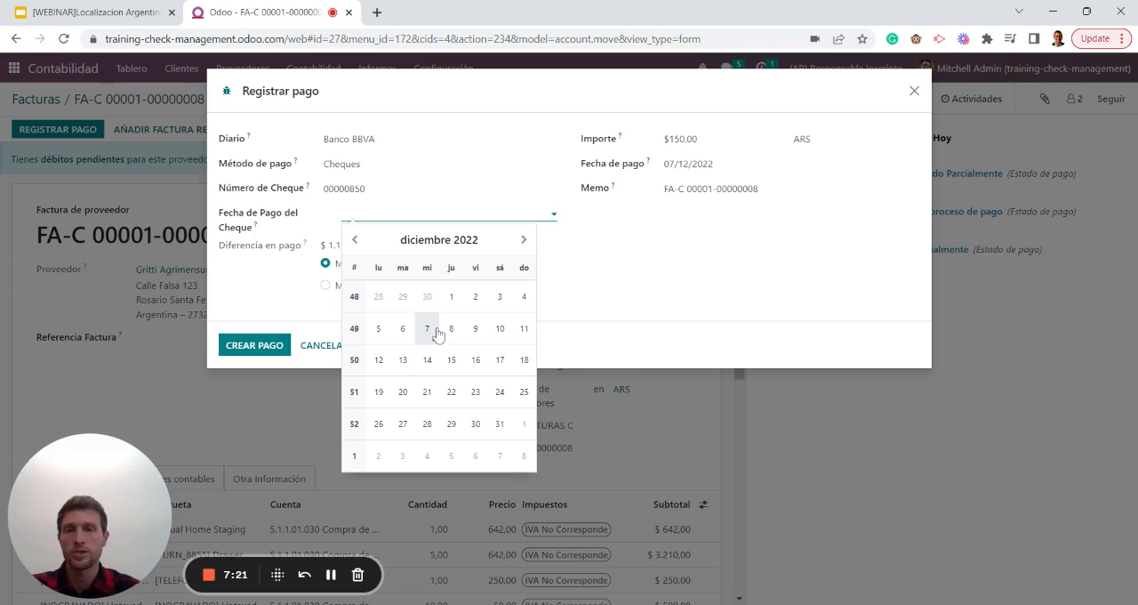
left_click(578, 281)
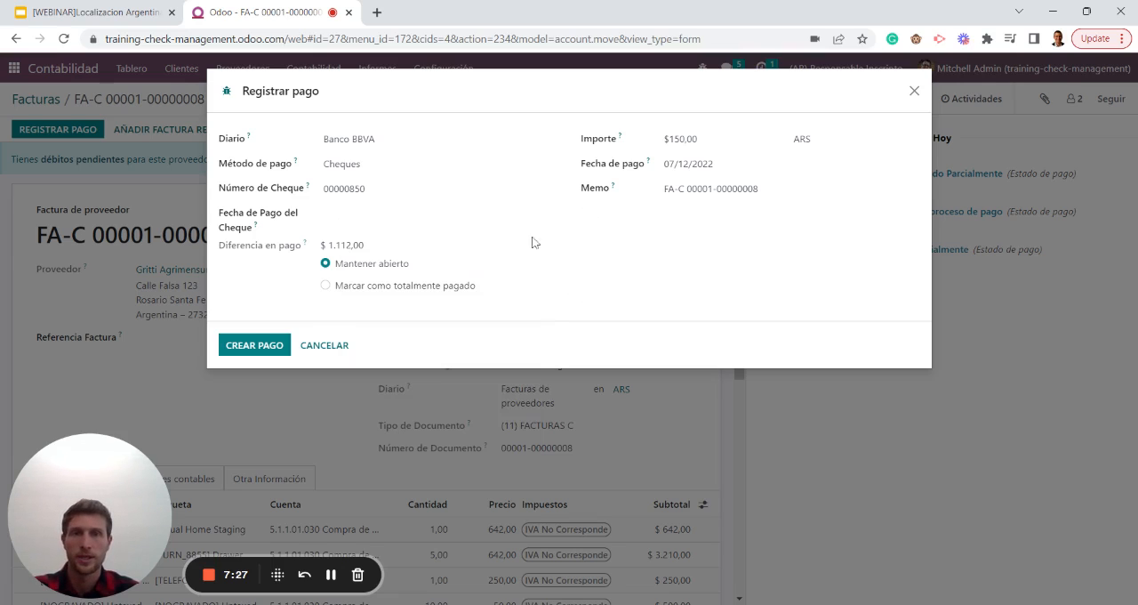
left_click(263, 347)
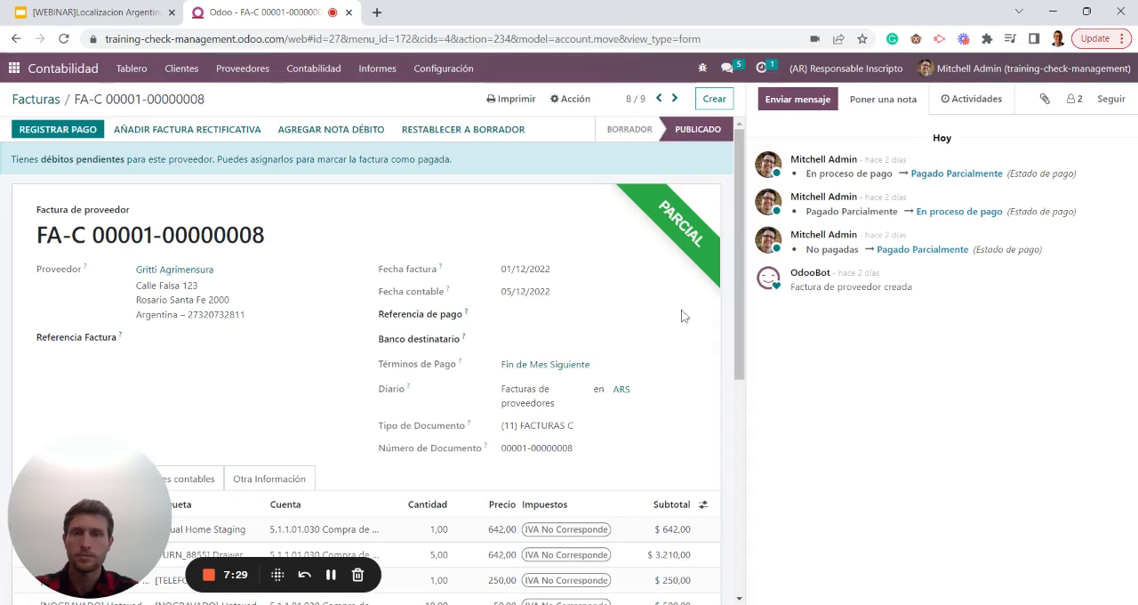
Review the newly registered $150,00 payment in the bill's payment breakdown.
left_click_drag(747, 249, 750, 537)
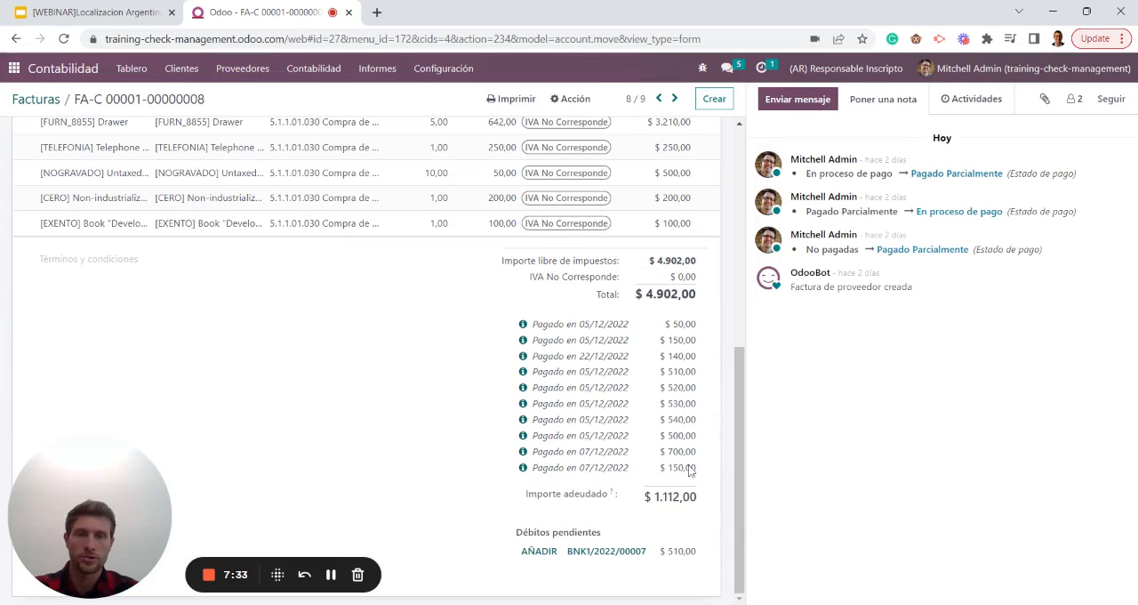
left_click_drag(697, 467, 659, 468)
left_click_drag(739, 491, 737, 198)
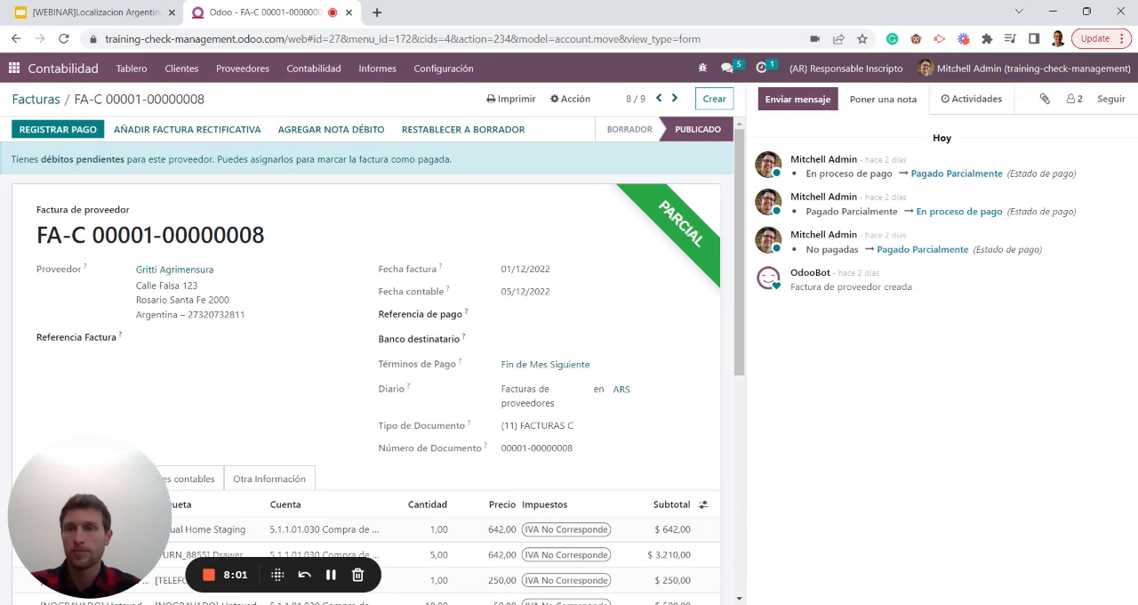
Switch to Google Slides to read the "Casos a cubrir en la Demo" slide and return to Odoo.
left_click(76, 13)
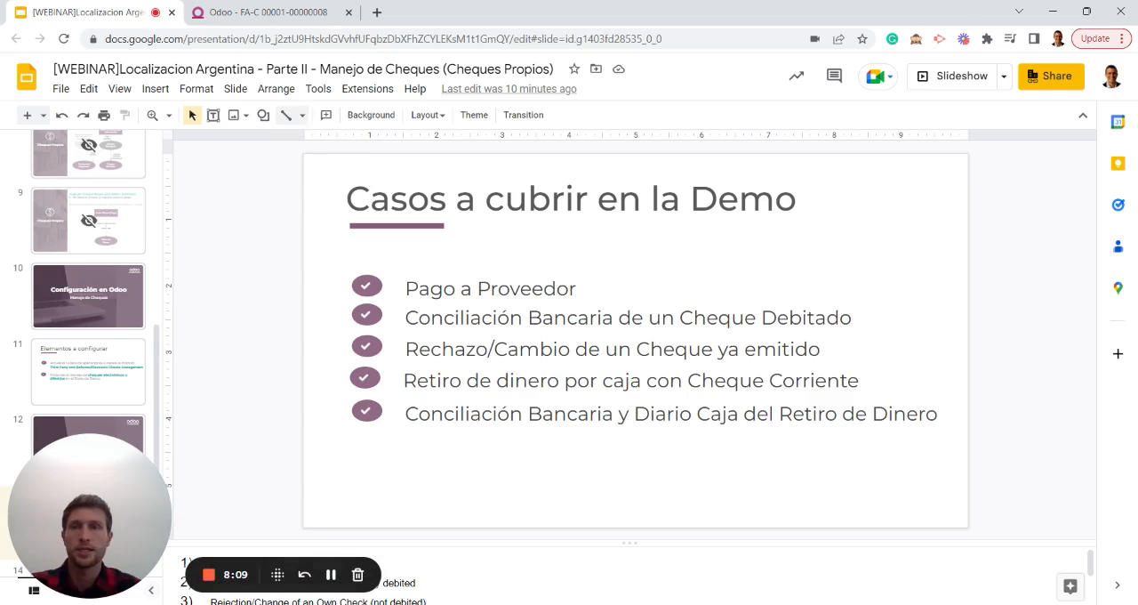
left_click(267, 12)
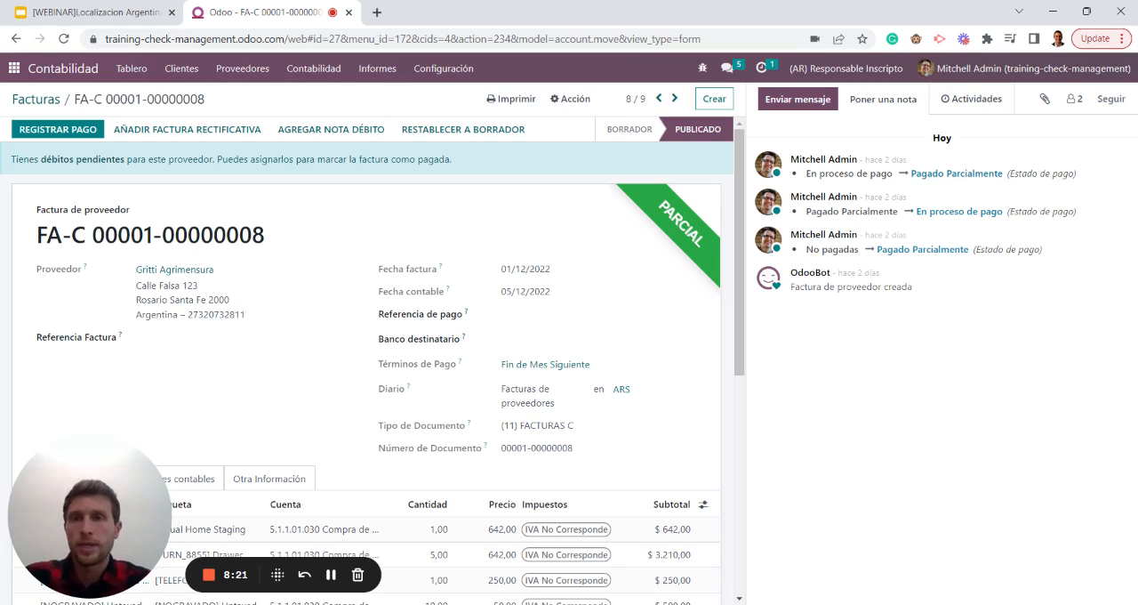
Open the Cheques Propios list of the company's own checks under suppliers.
left_click(244, 70)
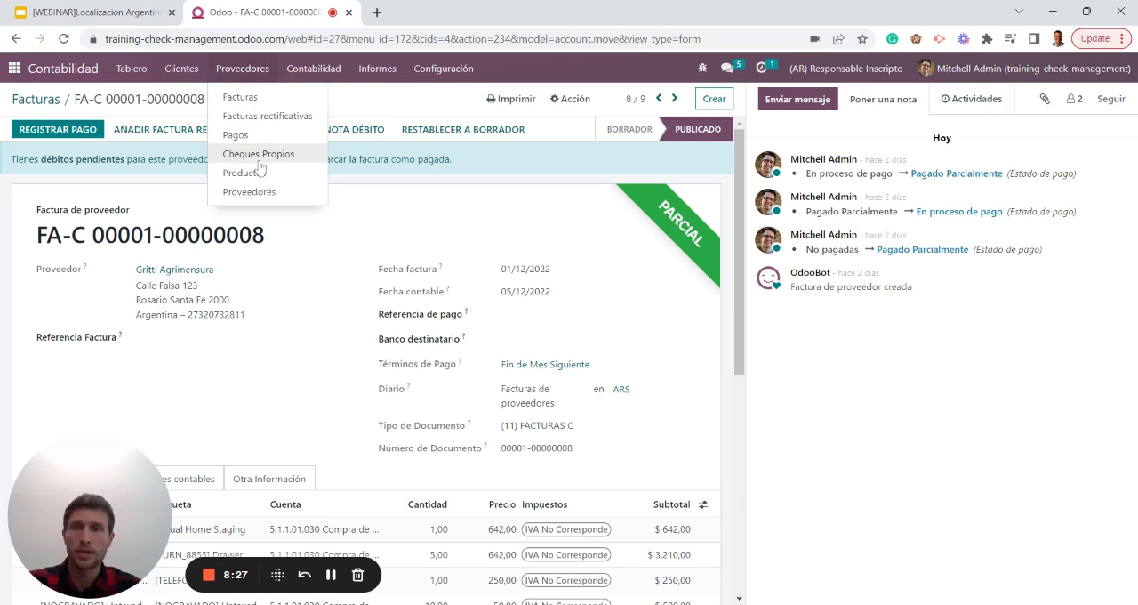
mouse_move(182, 69)
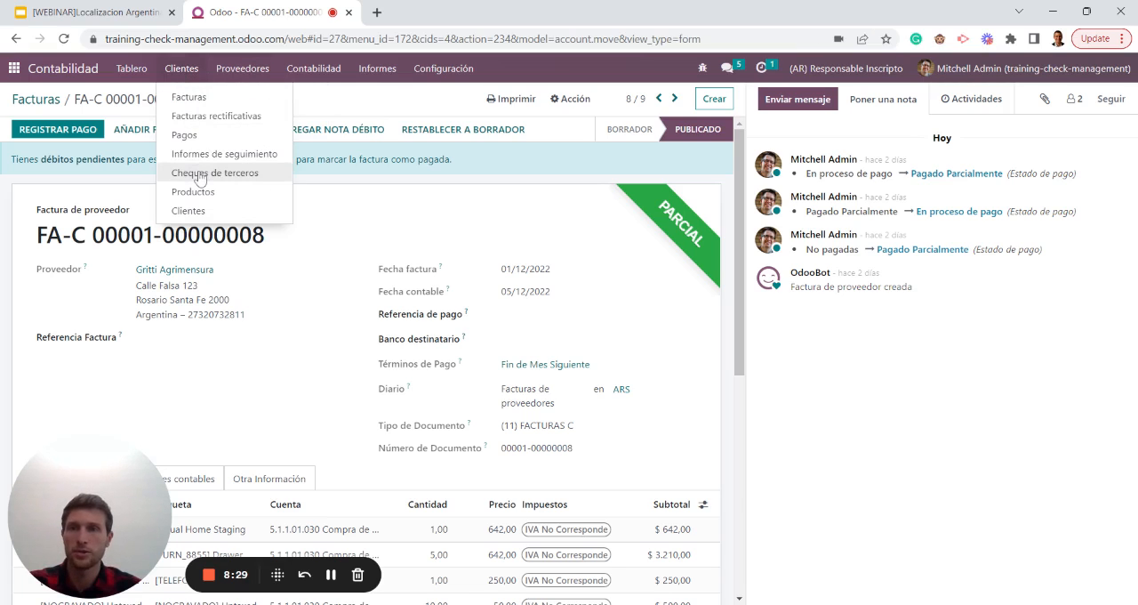
mouse_move(239, 70)
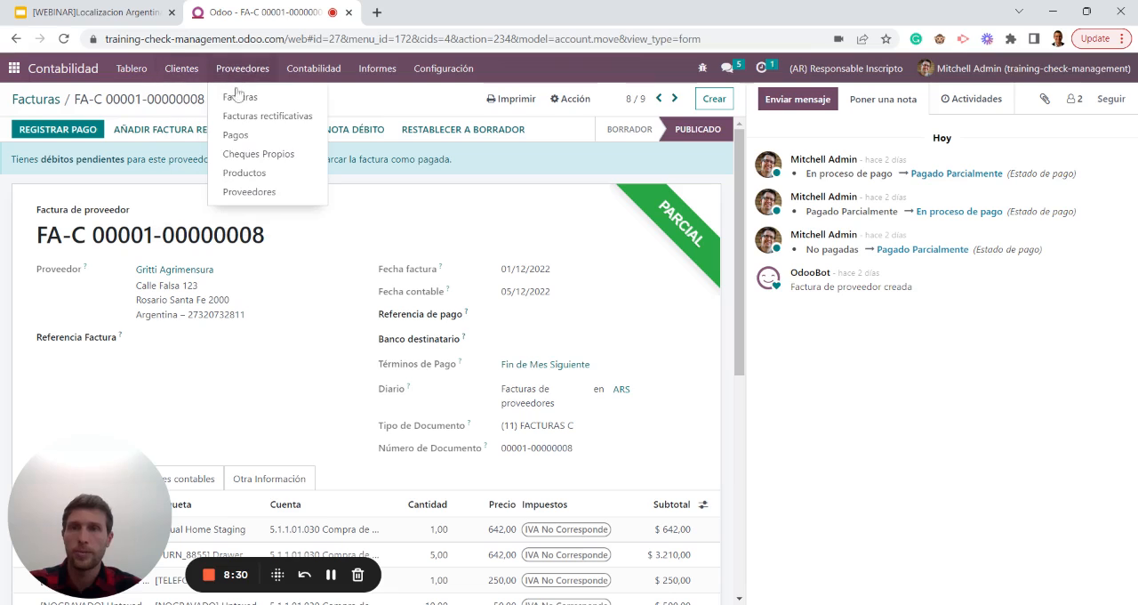
left_click(263, 155)
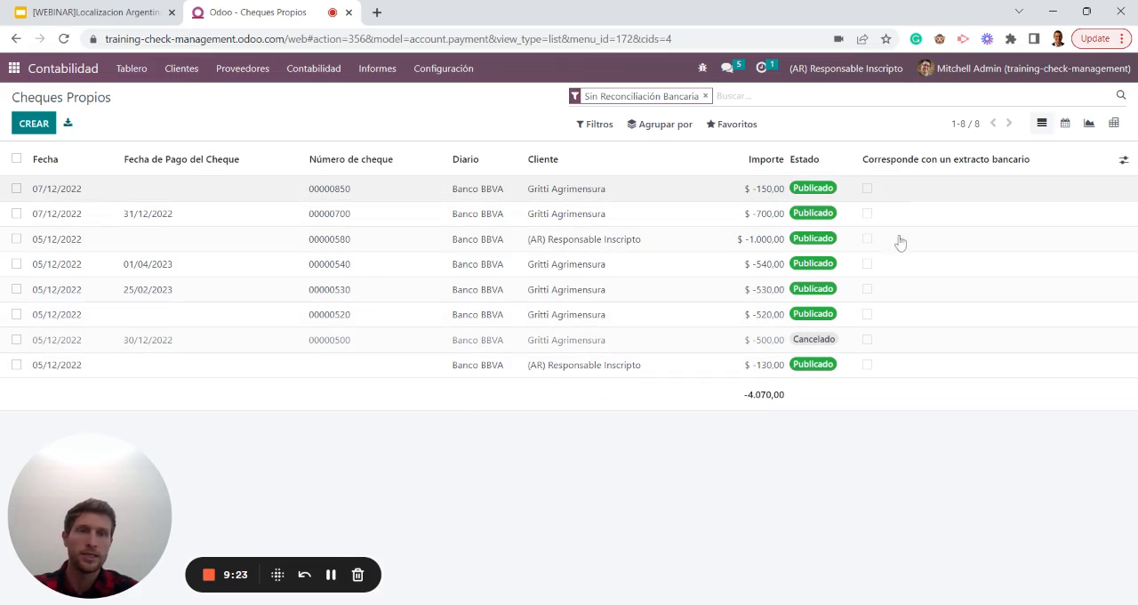
Clear the Sin Reconciliación Bancaria filter to view all own checks and reapply it.
left_click(706, 96)
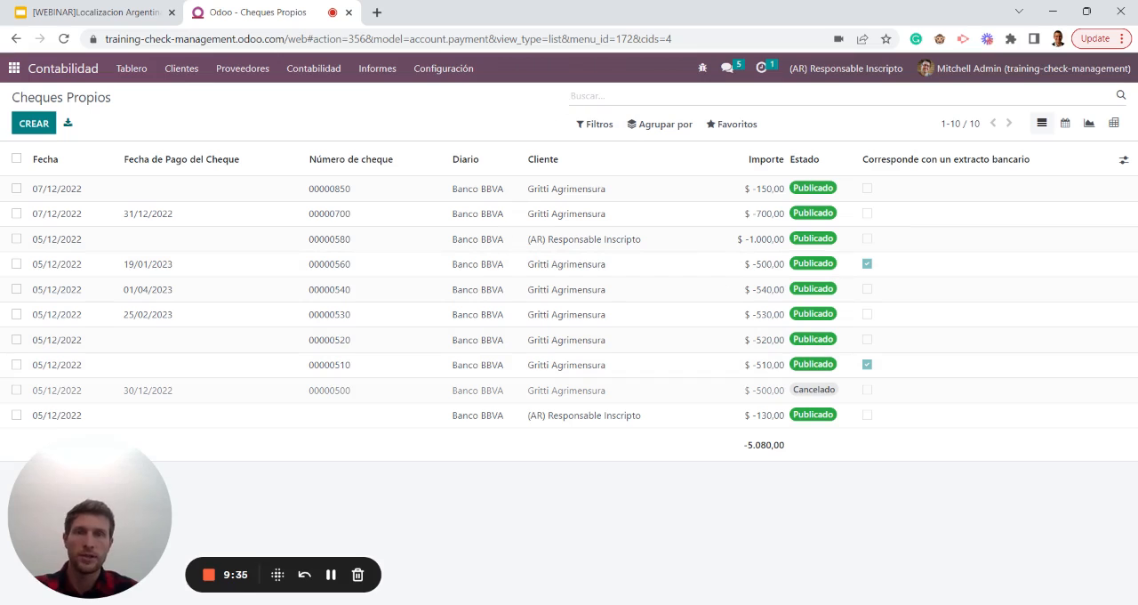
left_click(594, 126)
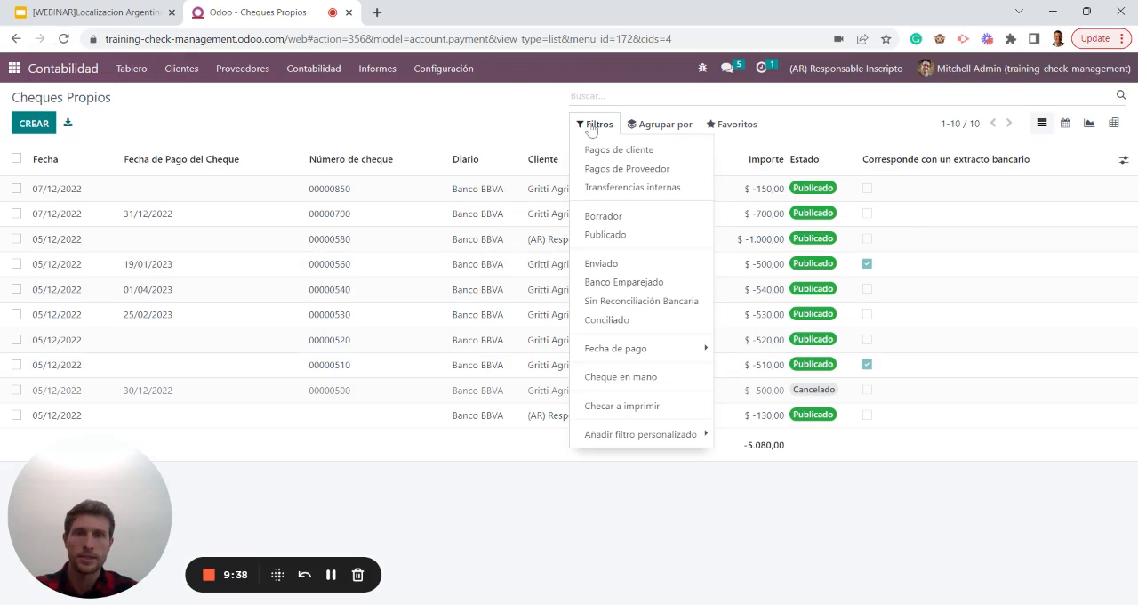
left_click(653, 307)
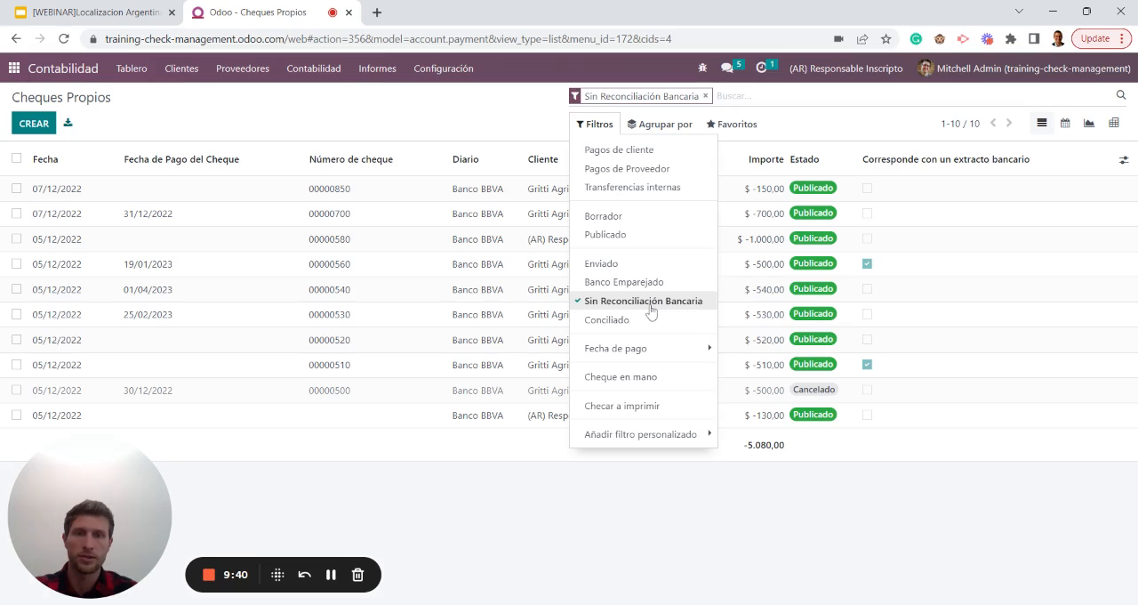
left_click(506, 106)
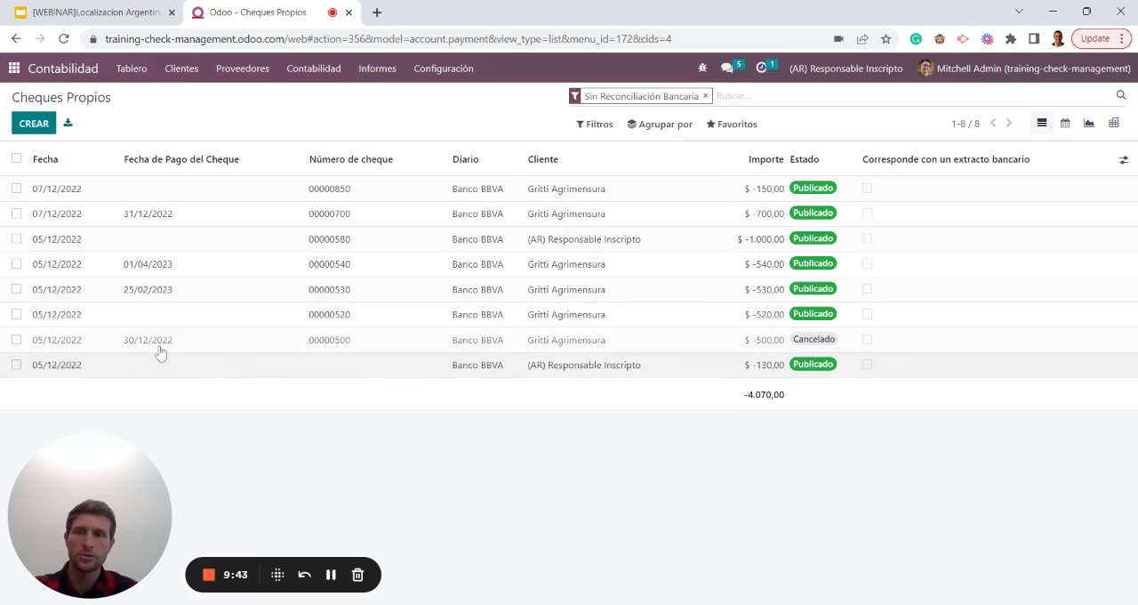
Filter the own checks list by Publicado as well and group it by Fecha de Pago del Cheque per month.
left_click(596, 125)
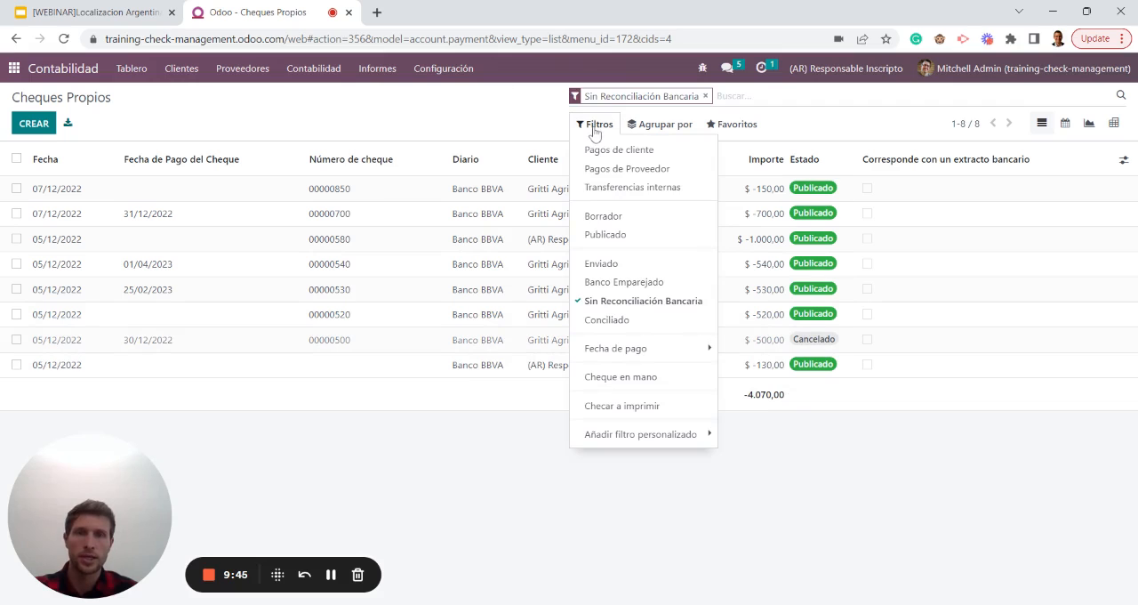
left_click(655, 236)
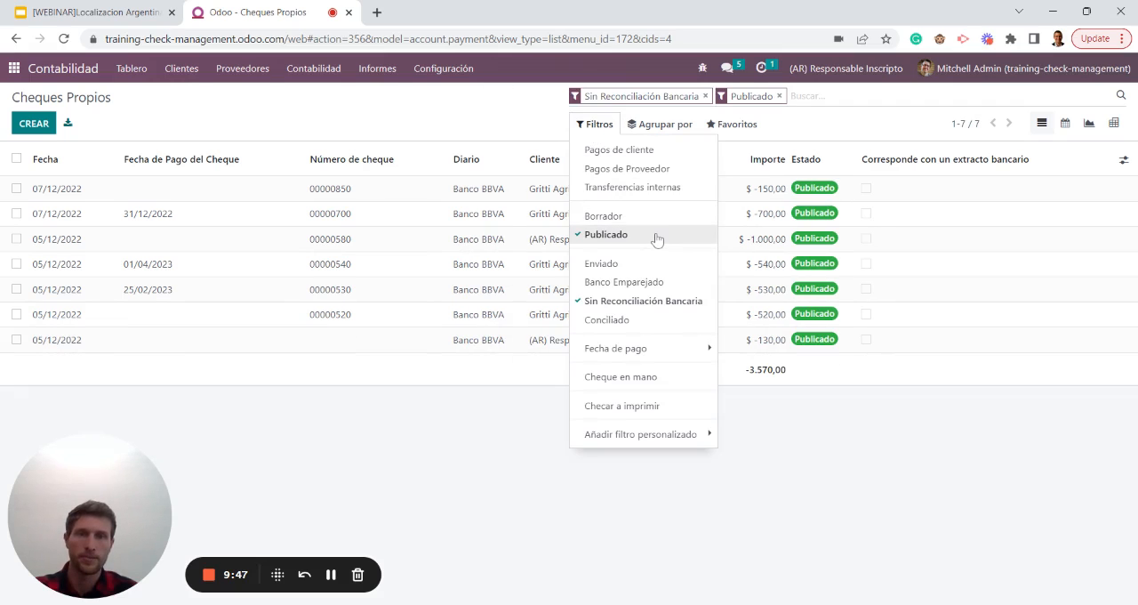
left_click(653, 135)
left_click(681, 127)
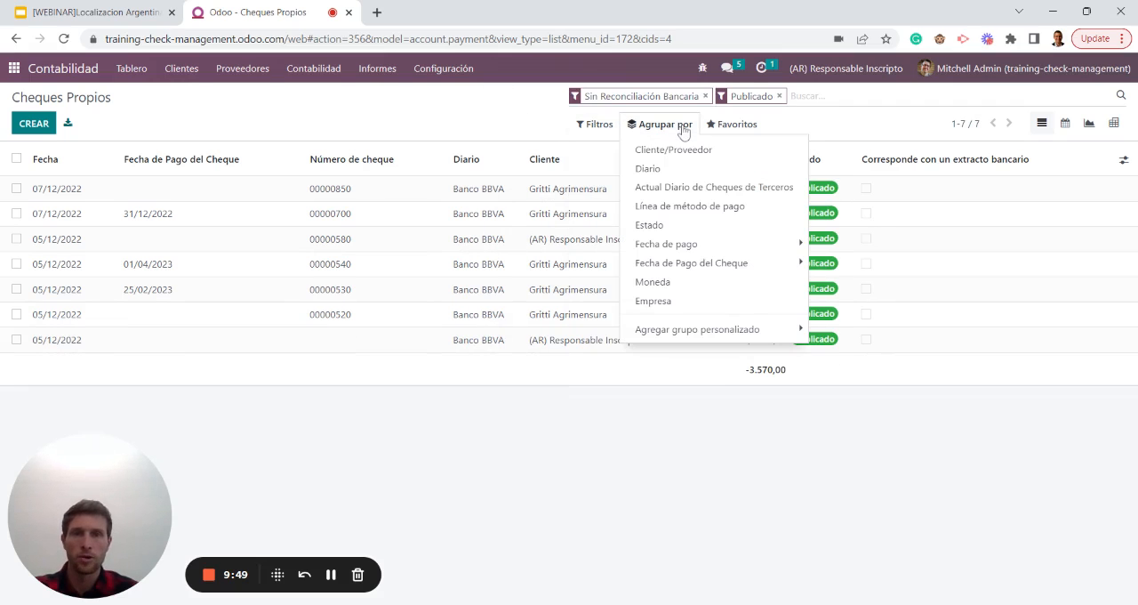
left_click(747, 263)
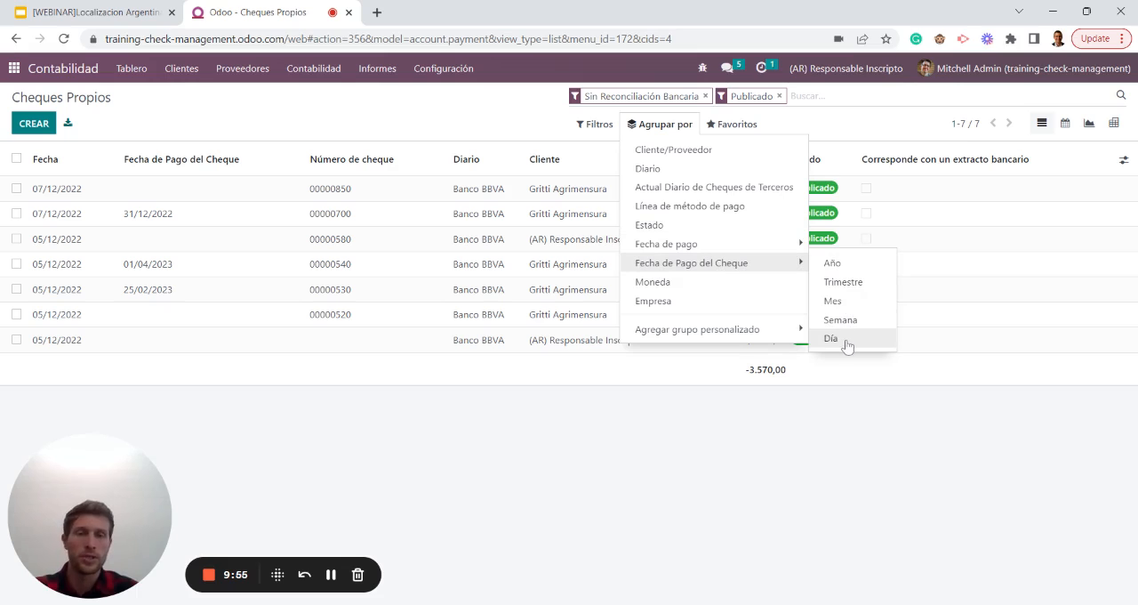
left_click(854, 303)
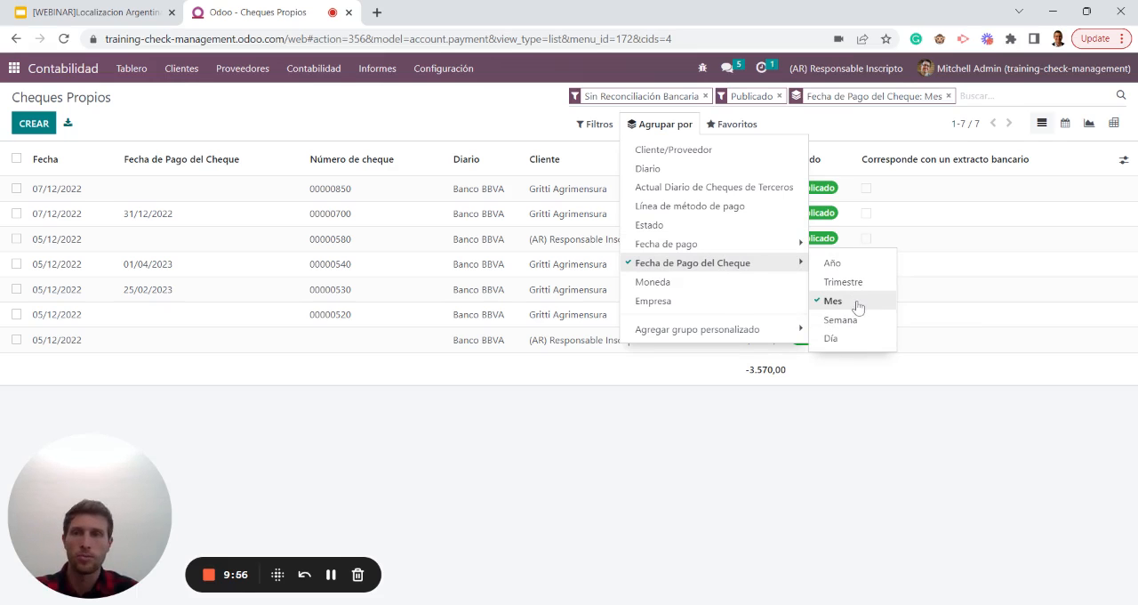
left_click(258, 118)
Expand the diciembre 2022, febrero 2023, abril 2023 and Ninguno groups to review their checks.
left_click(81, 189)
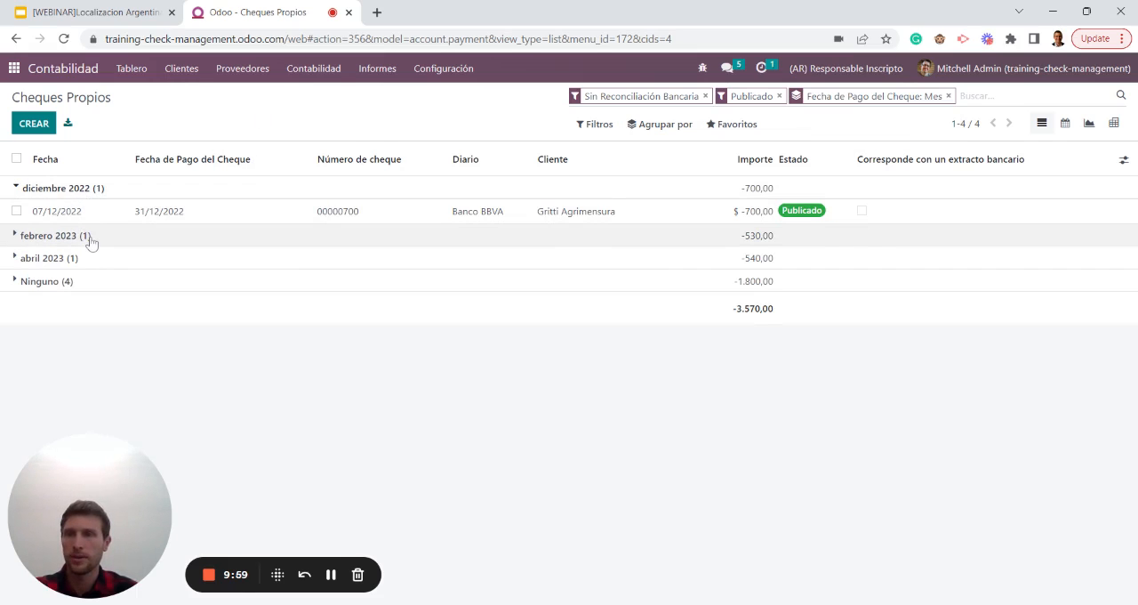
left_click(82, 235)
left_click(79, 283)
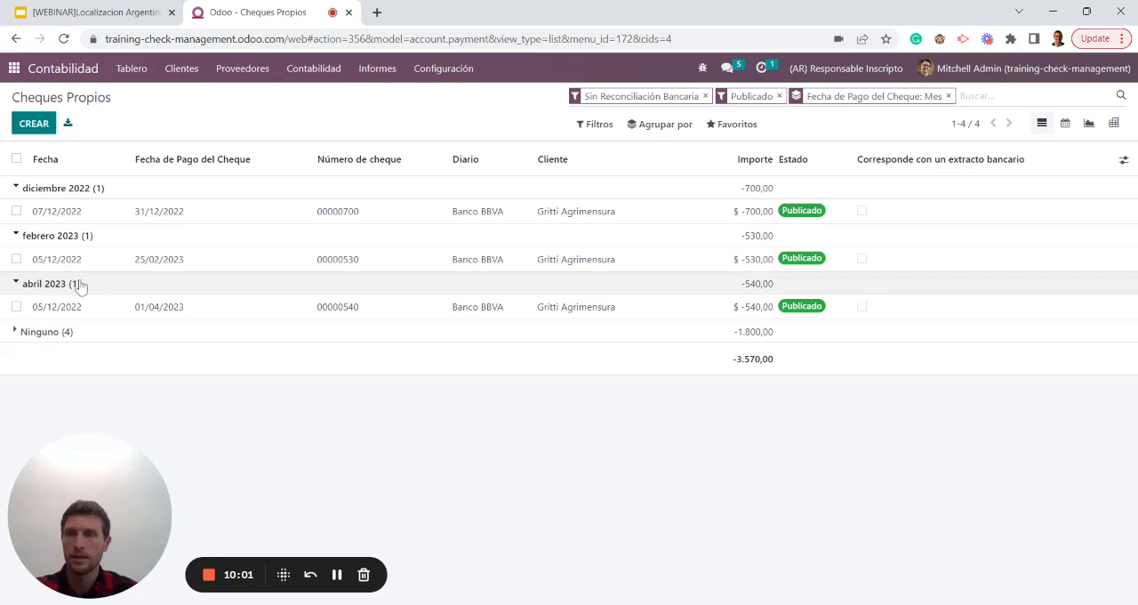
left_click(55, 334)
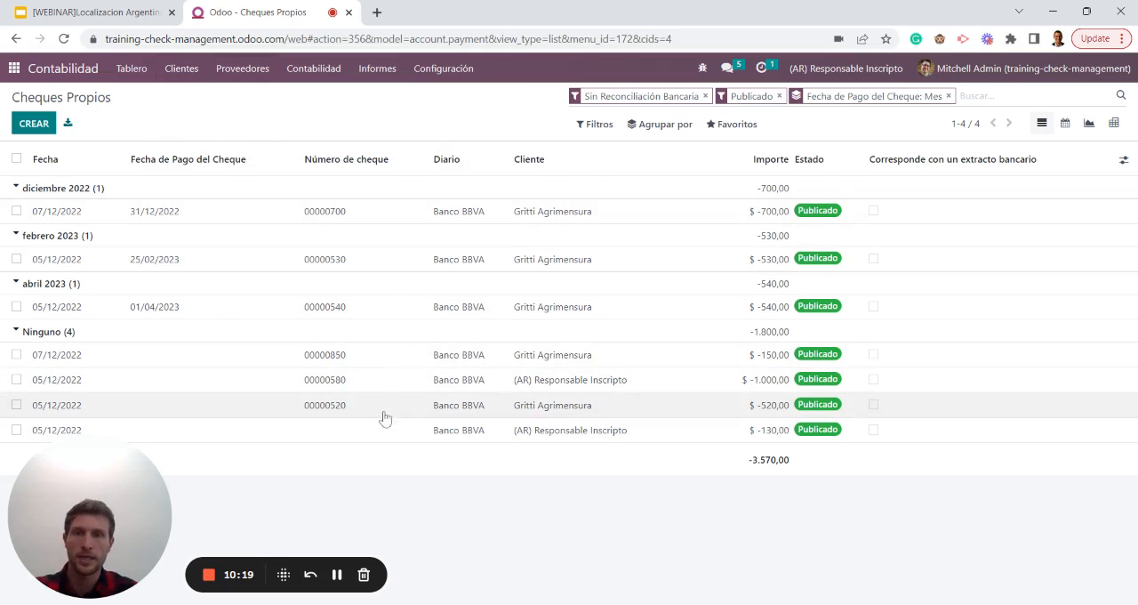
Open the bank reconciliation of the Banco BBVA journal from the accounting dashboard.
left_click(80, 75)
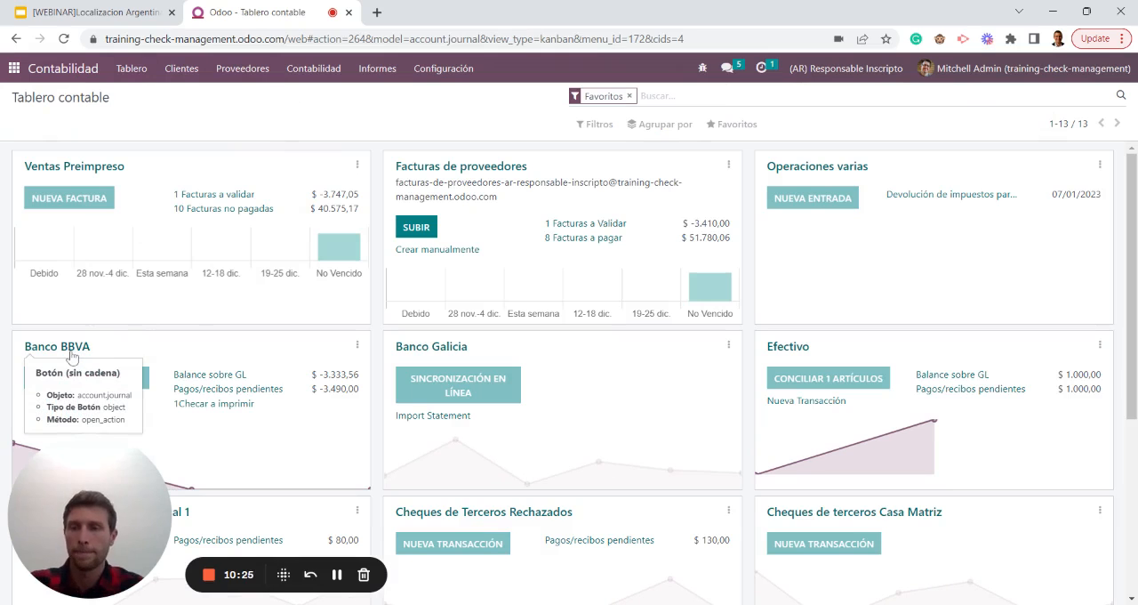
left_click(72, 356)
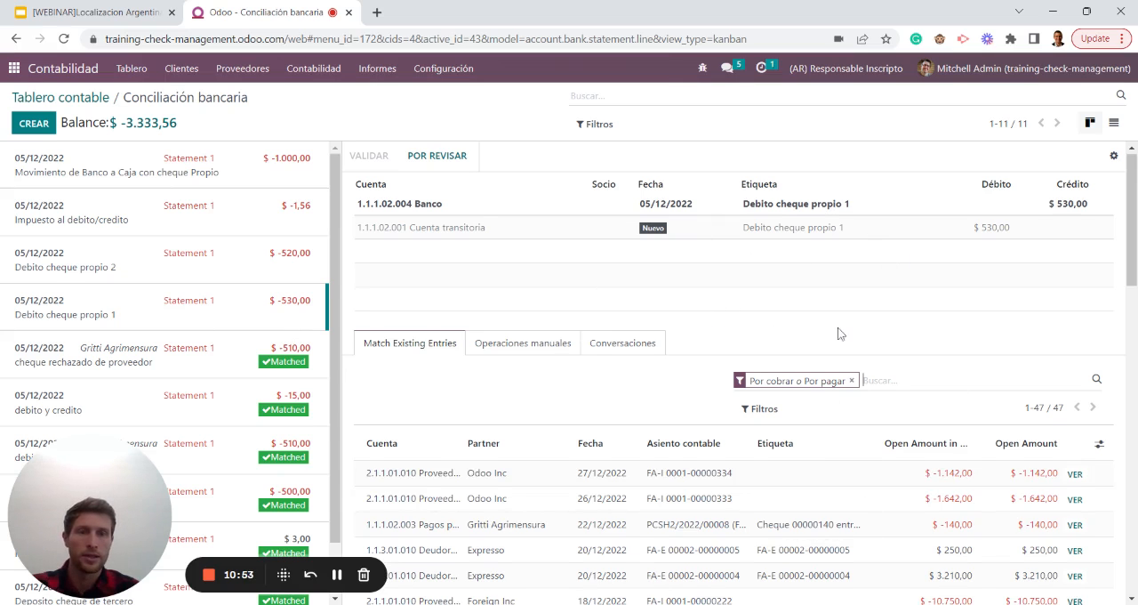
Match the bank line Debito cheque propio 1 with the delivered check 00000530, validate it and view the reconciled entry.
scroll(899, 342, "down", 1)
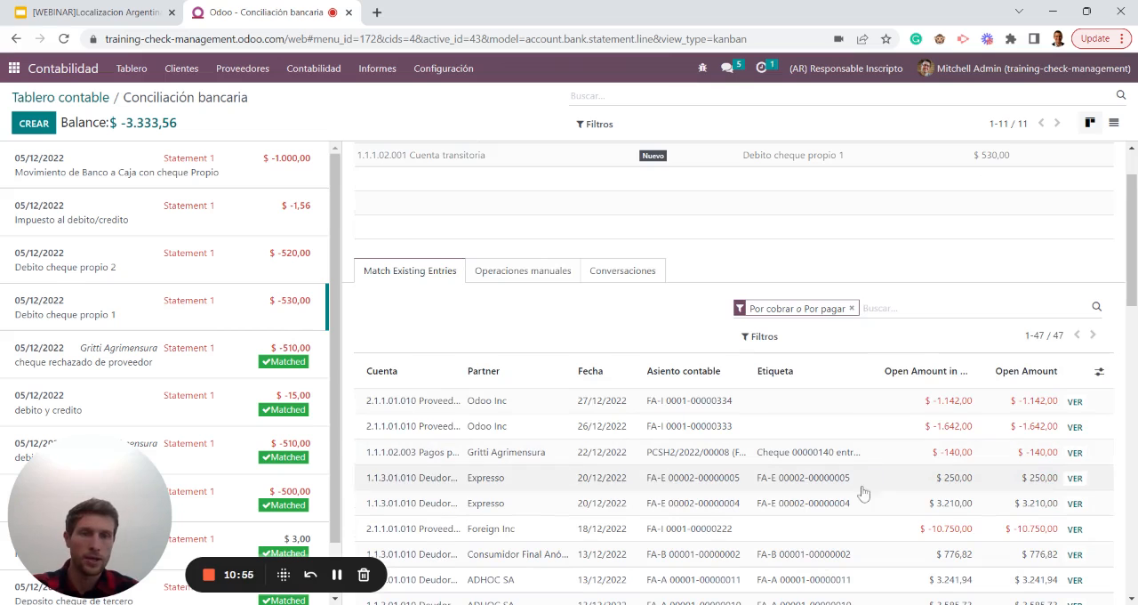
scroll(867, 459, "up", 1)
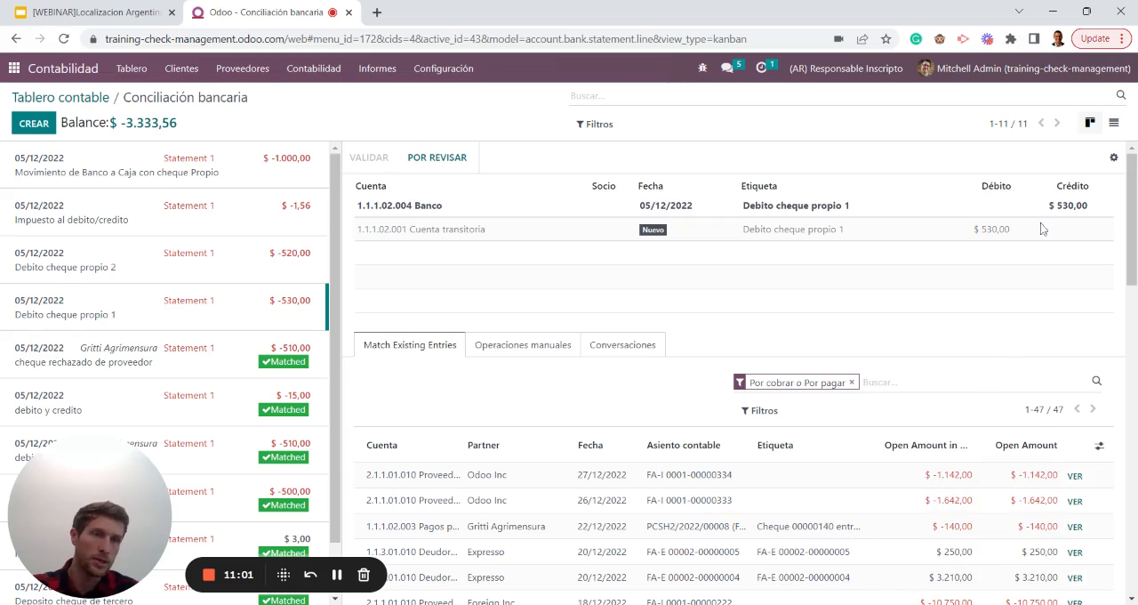
scroll(859, 490, "down", 3)
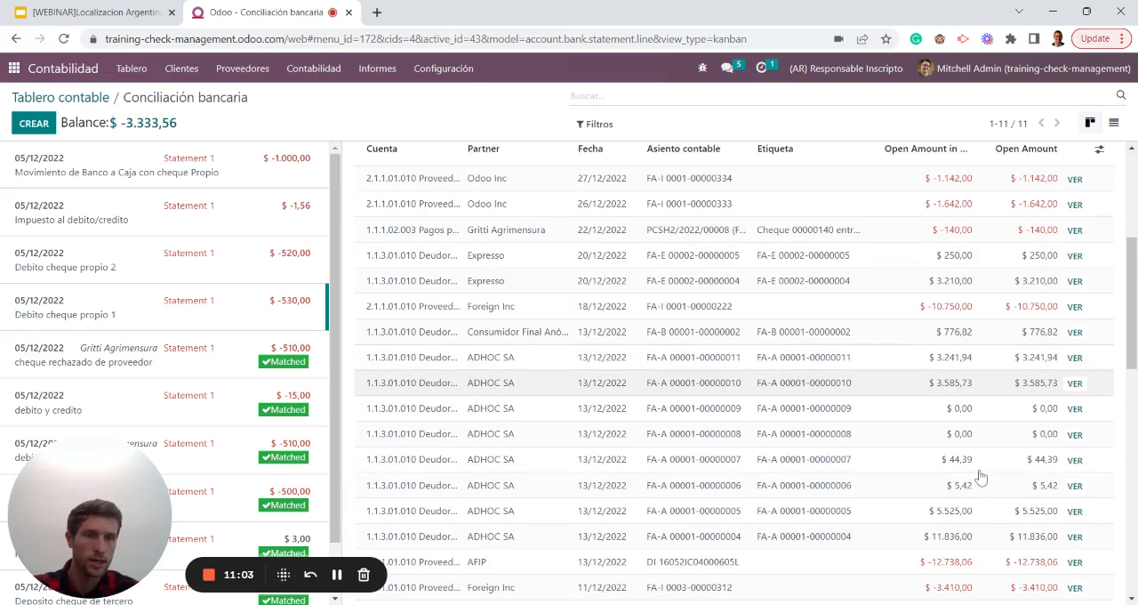
scroll(978, 472, "down", 2)
scroll(922, 452, "up", 3)
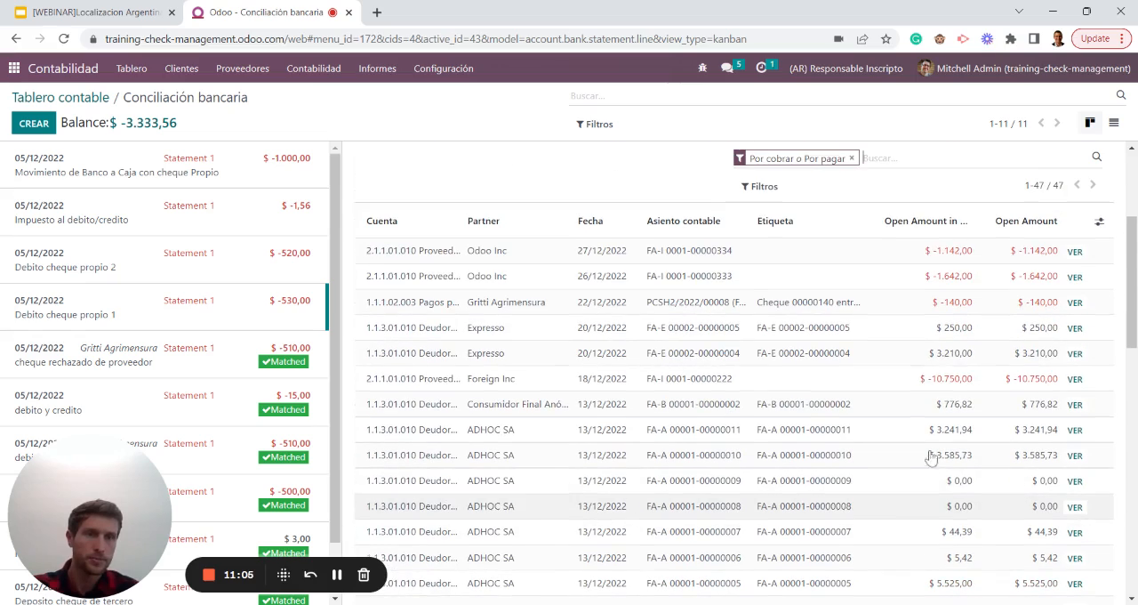
scroll(976, 406, "down", 4)
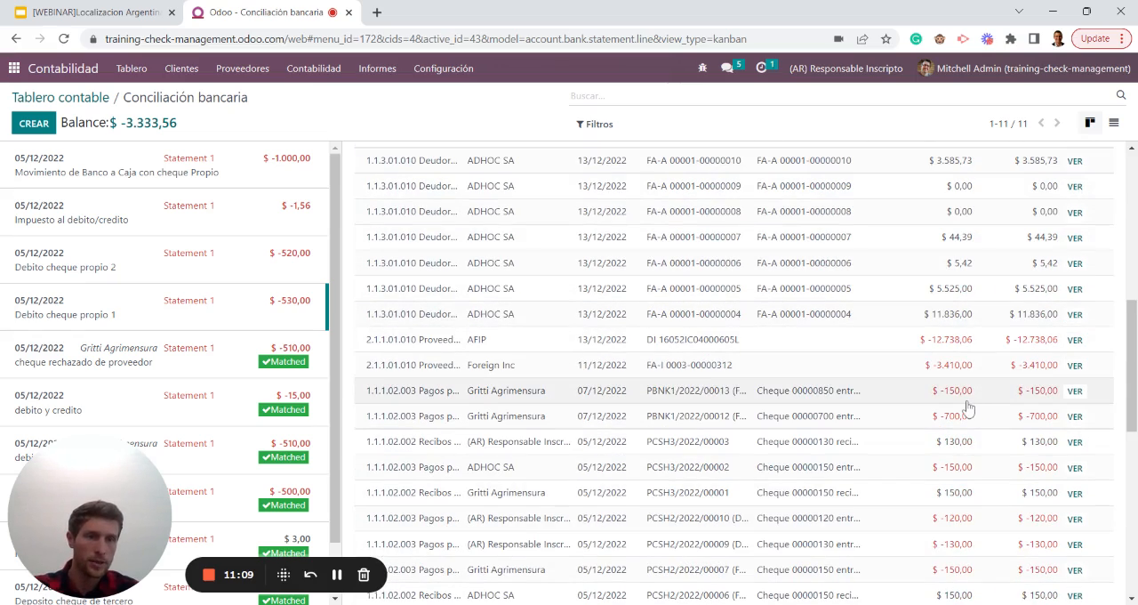
scroll(965, 409, "down", 2)
scroll(953, 412, "down", 3)
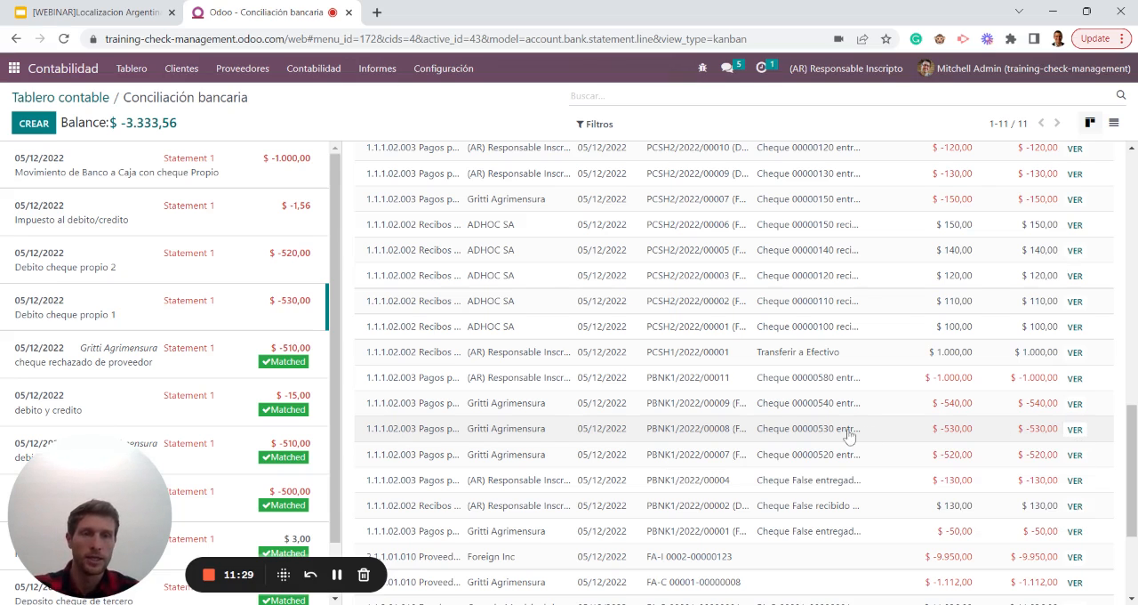
left_click(745, 399)
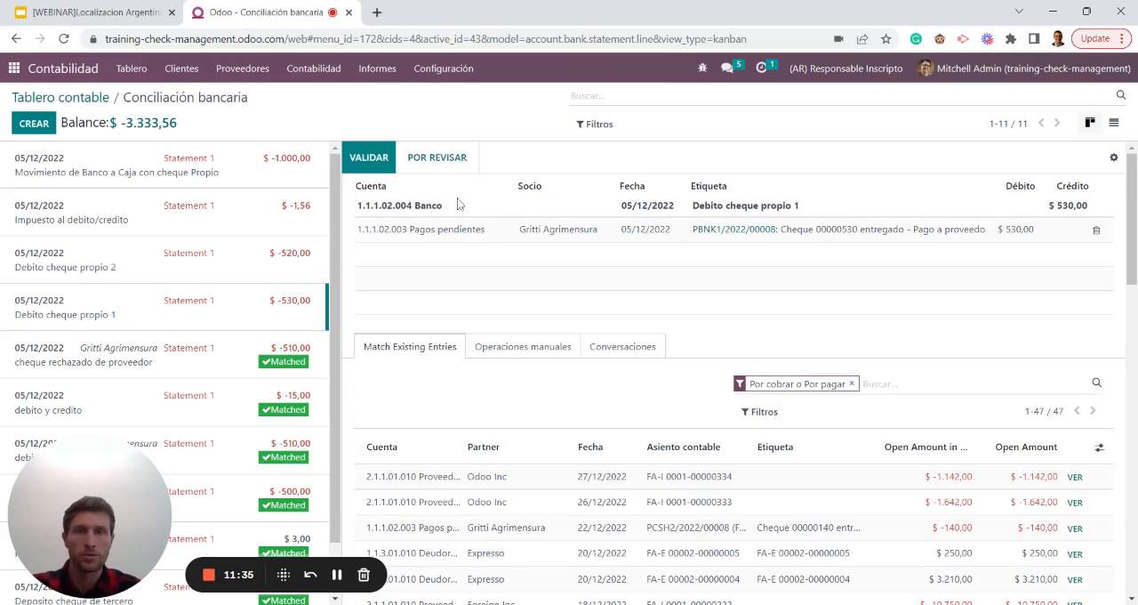
left_click(369, 157)
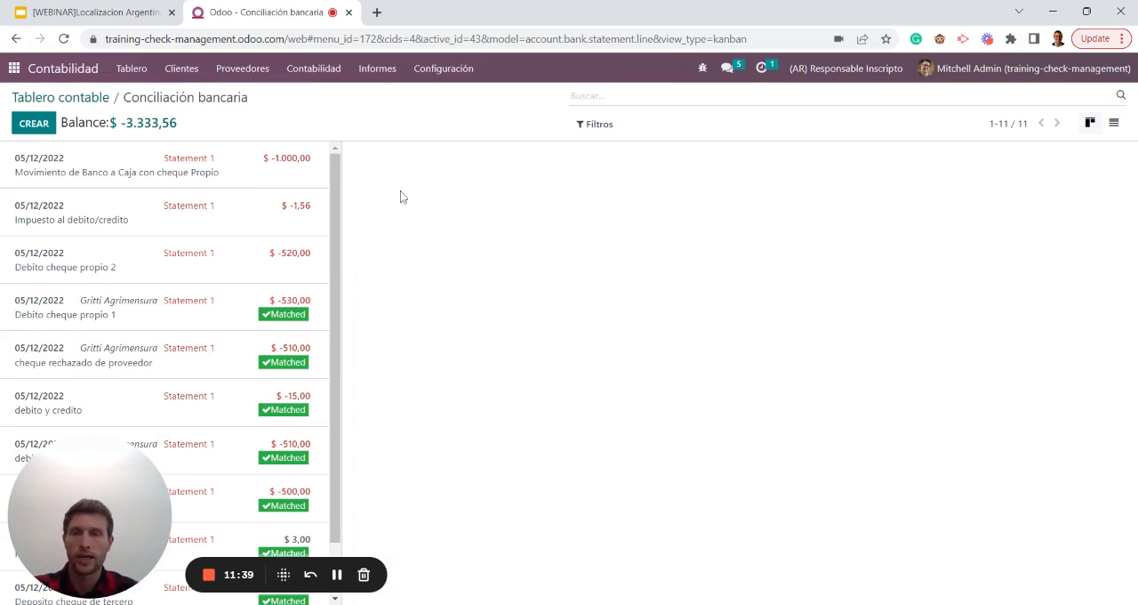
left_click(164, 317)
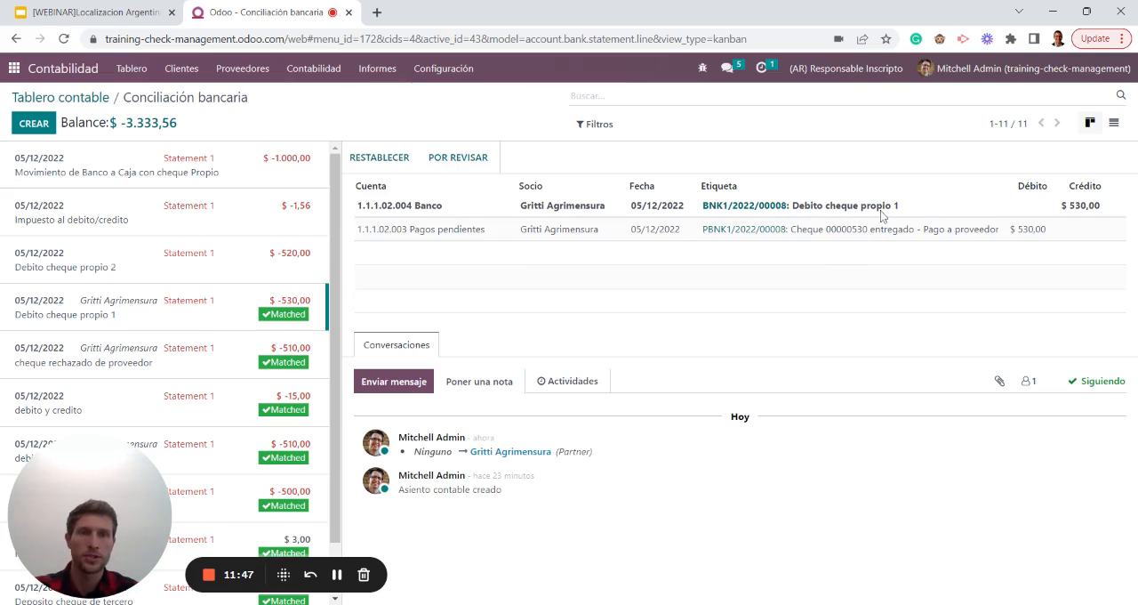
Match the bank line Debito cheque propio 2 with the delivered check 00000520 and validate the reconciliation.
left_click(192, 270)
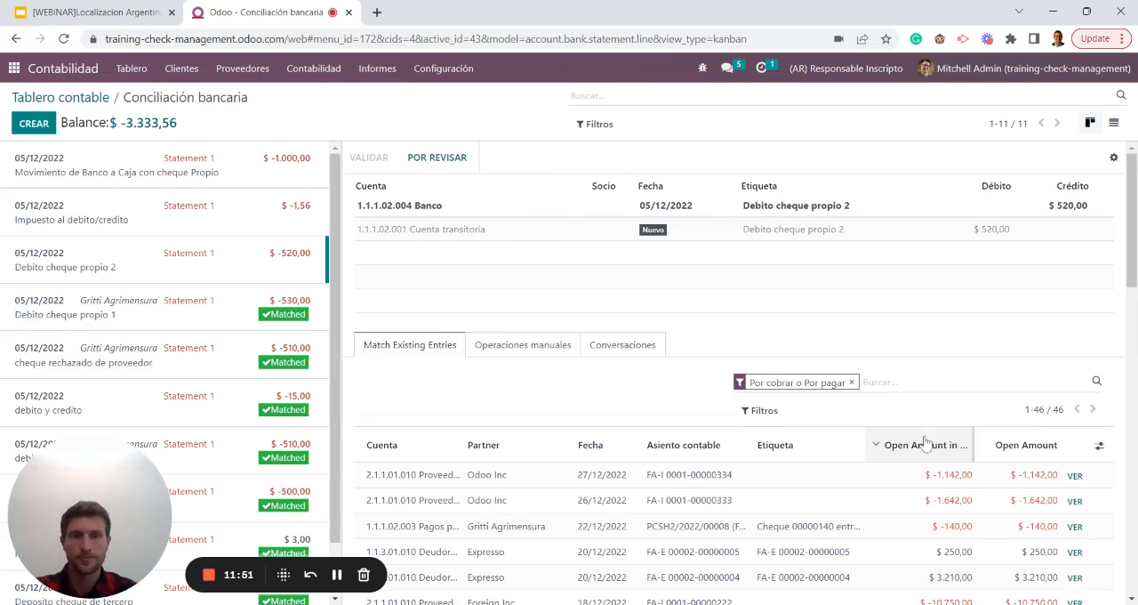
scroll(994, 461, "down", 1)
scroll(993, 461, "down", 15)
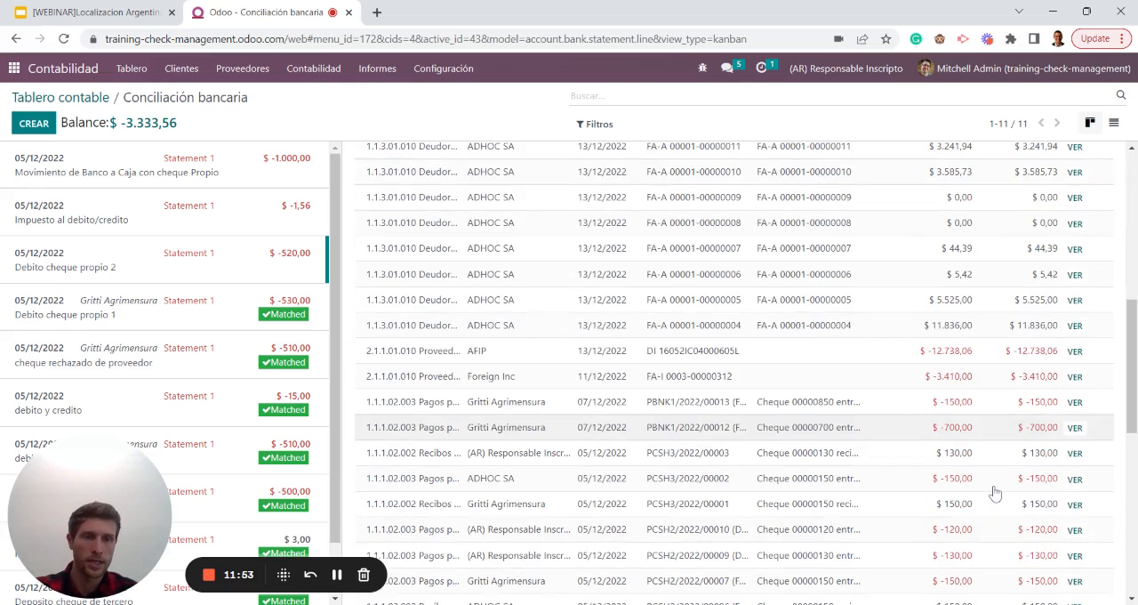
scroll(1047, 514, "down", 3)
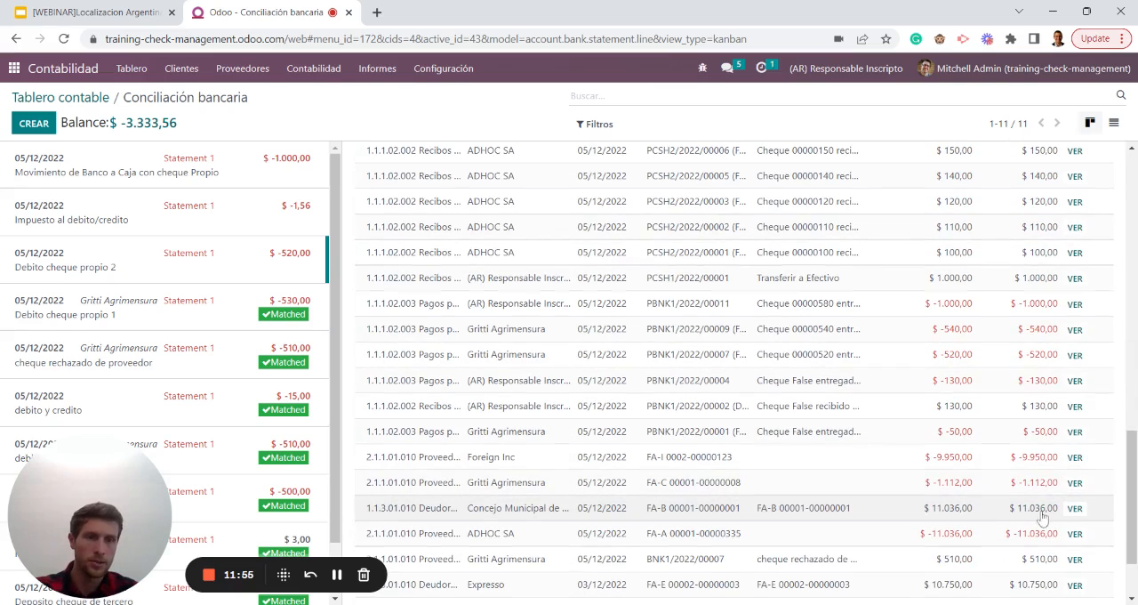
left_click(824, 363)
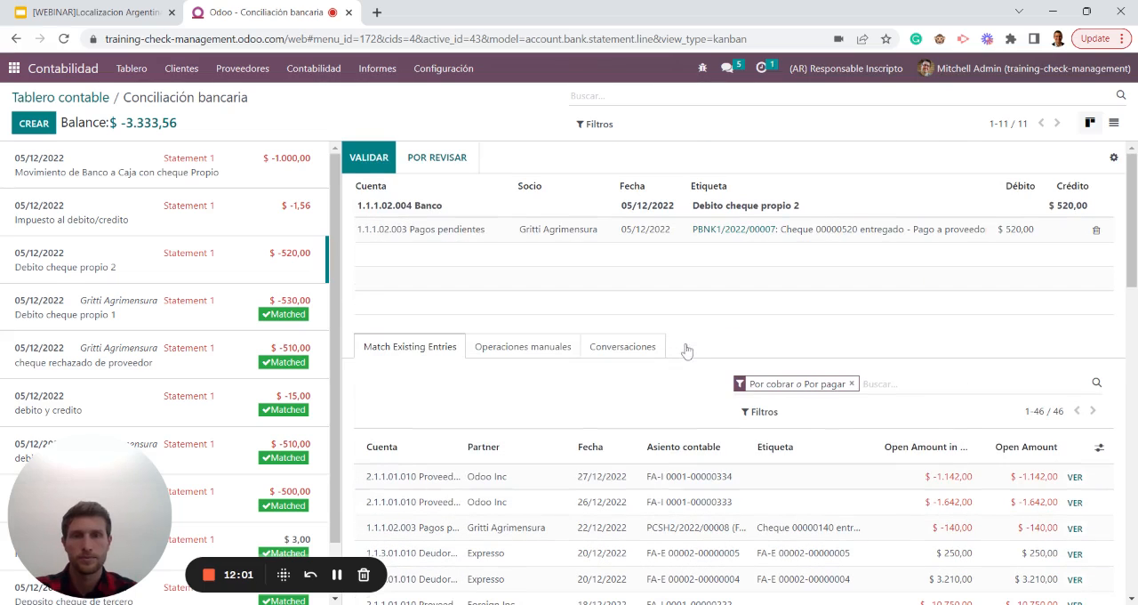
left_click(369, 161)
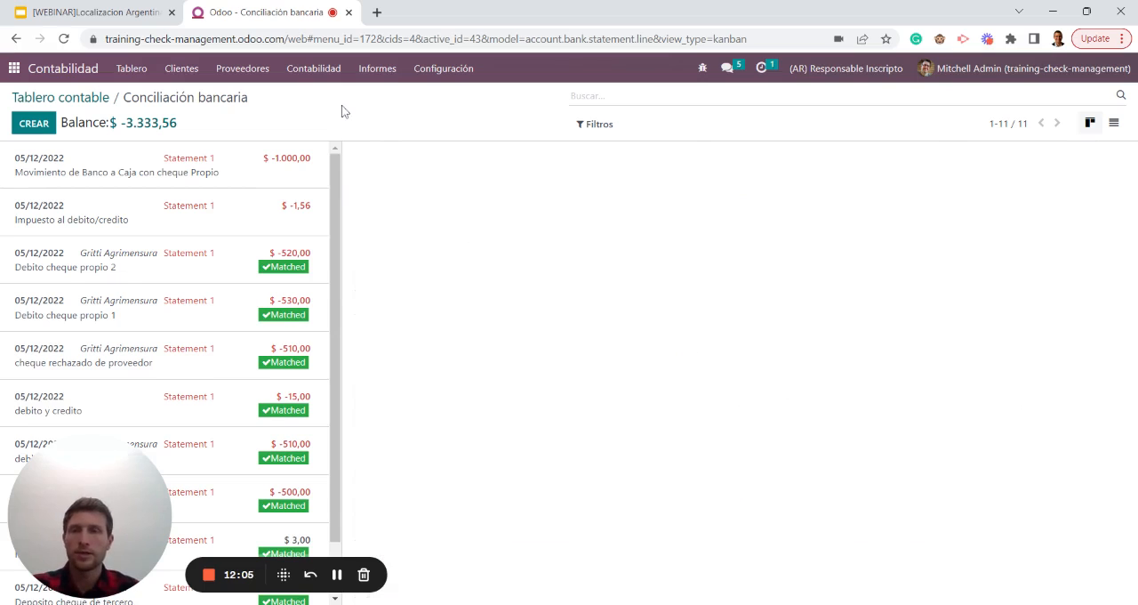
Assign account 5.4.3.01.010 Impuestos a los débitos y créditos bancarios to the Impuesto al debito/credito line, validate it and view its entry.
left_click(116, 228)
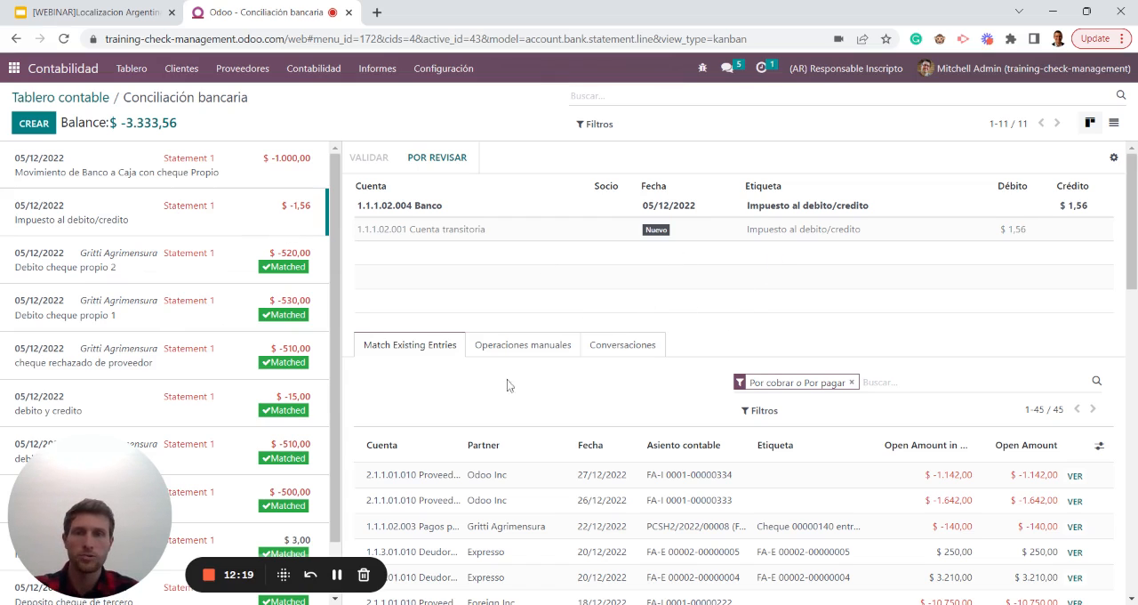
left_click(516, 348)
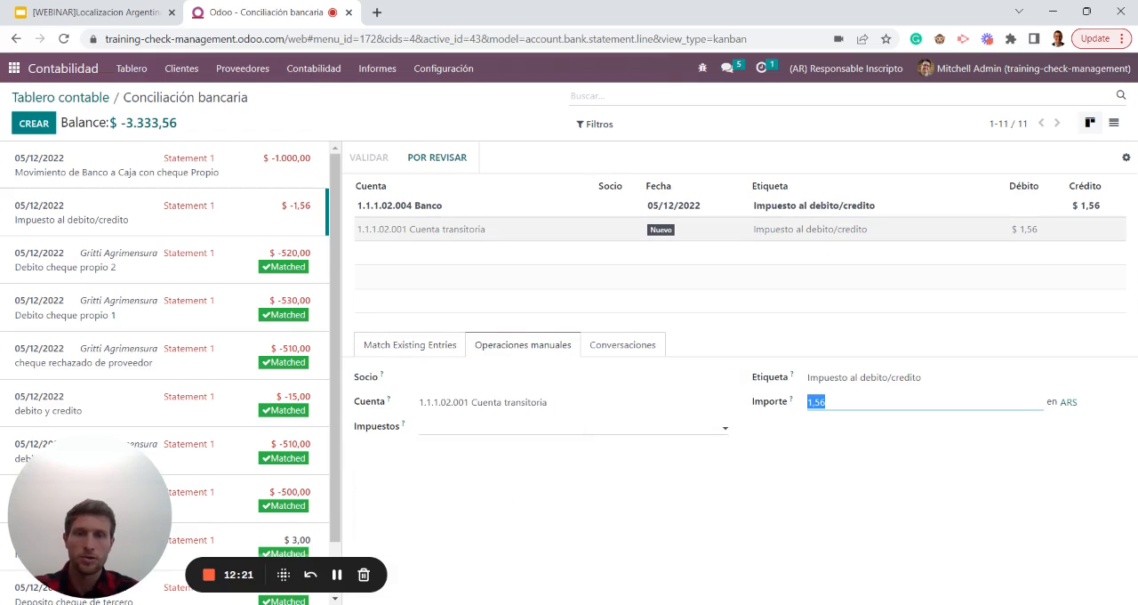
left_click_drag(552, 402, 416, 407)
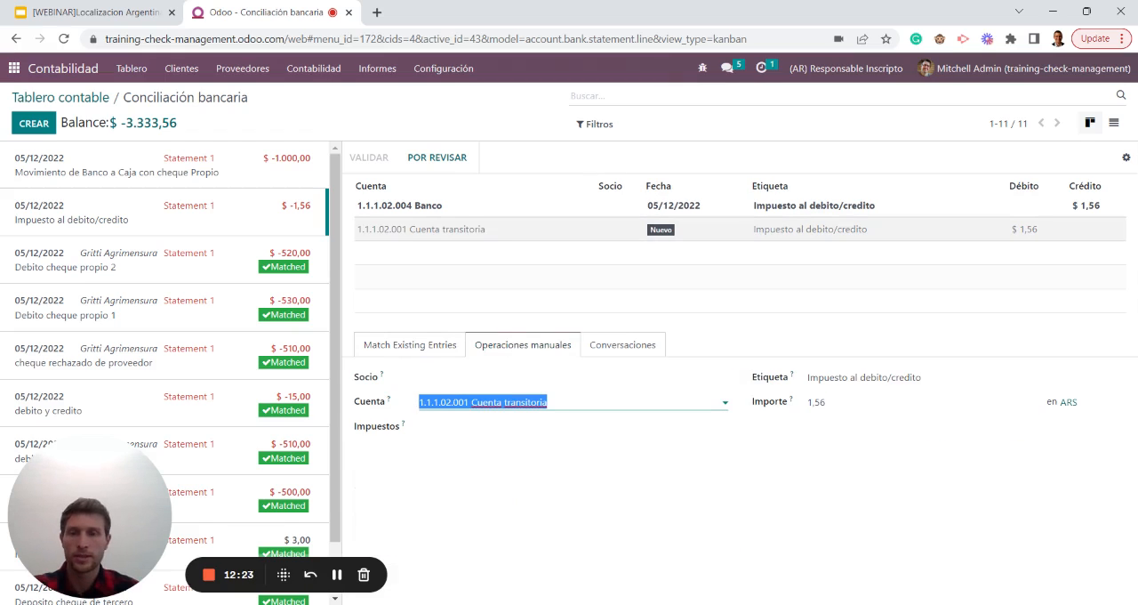
type("debito")
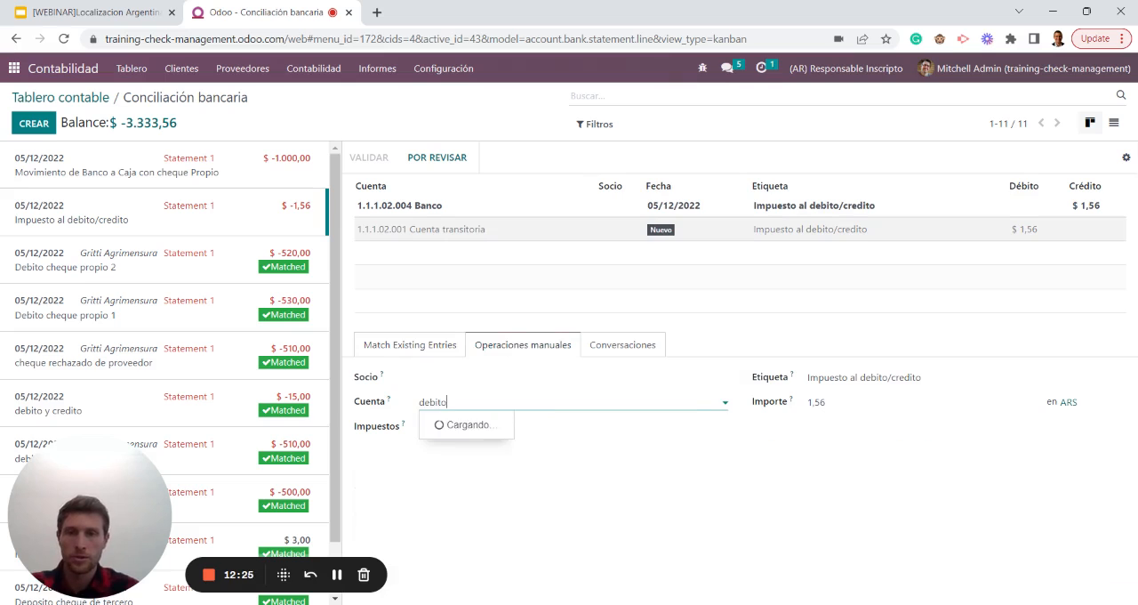
left_click(587, 464)
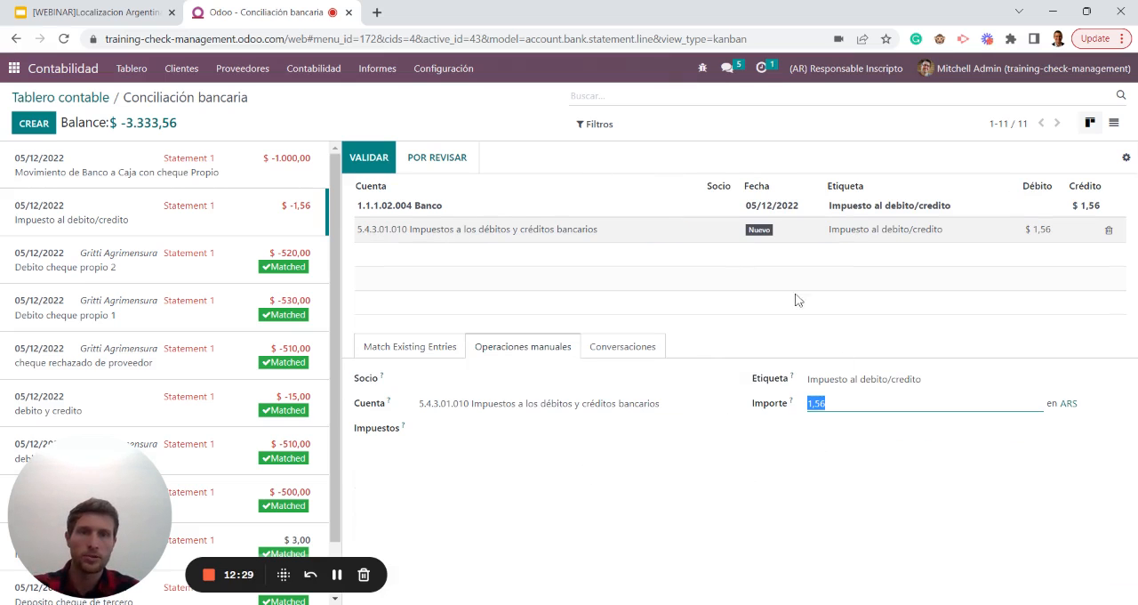
left_click(366, 161)
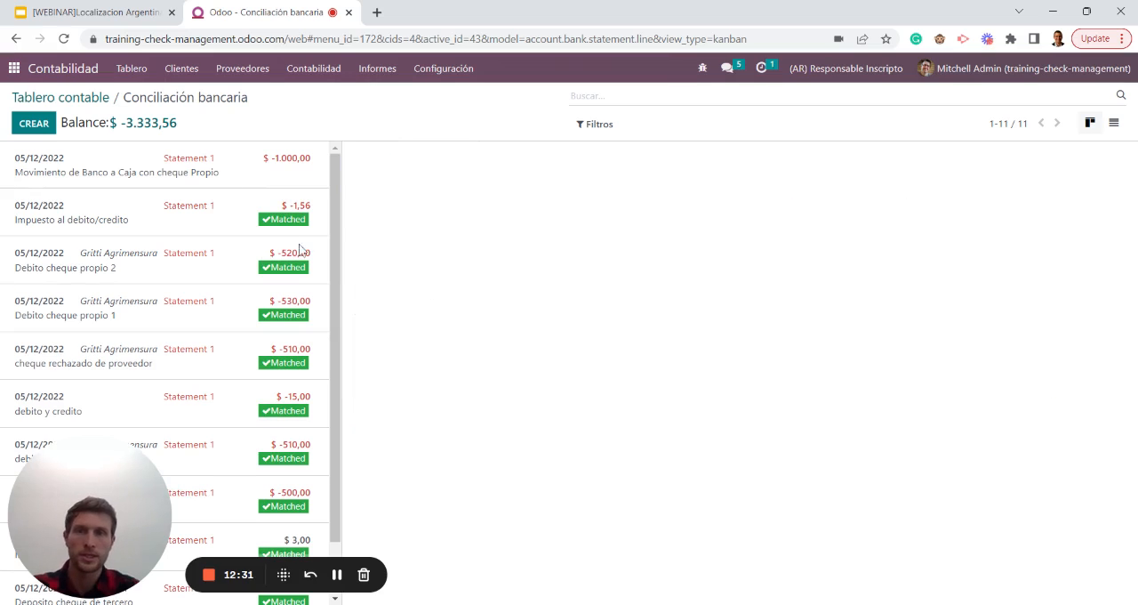
left_click(219, 224)
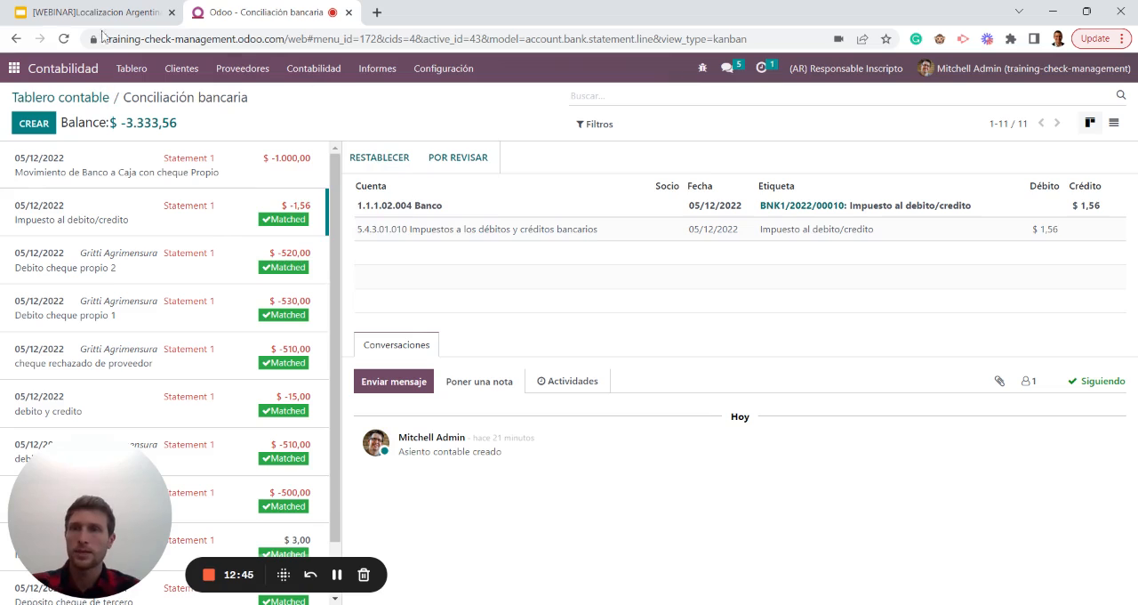
Reopen the Cheques Propios list and remove the Sin Reconciliación Bancaria filter to review which checks match a bank statement.
left_click(80, 105)
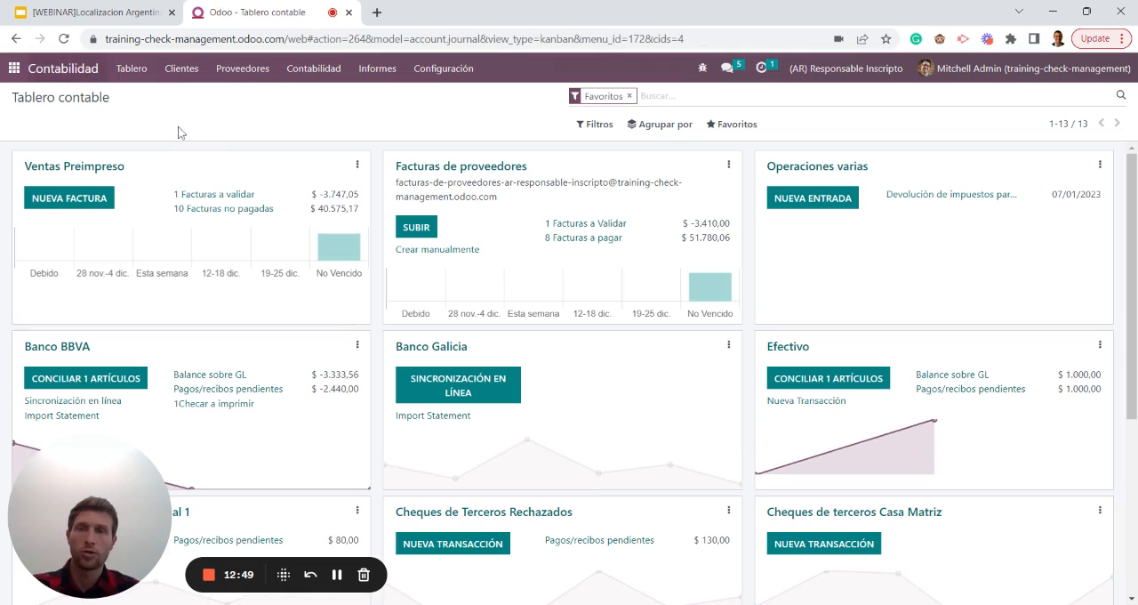
left_click(253, 71)
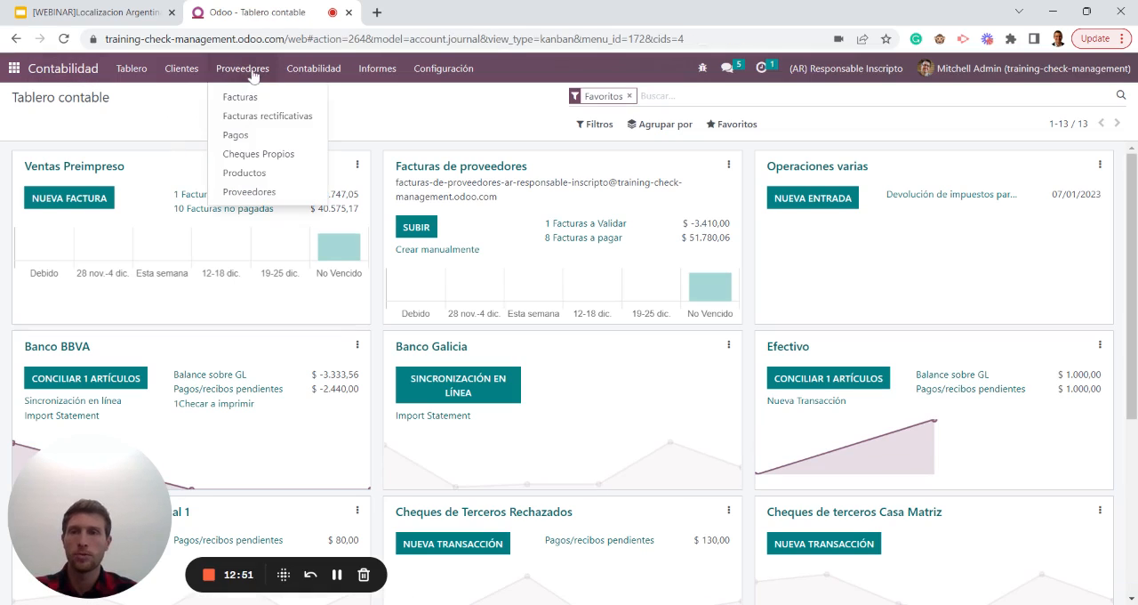
left_click(277, 155)
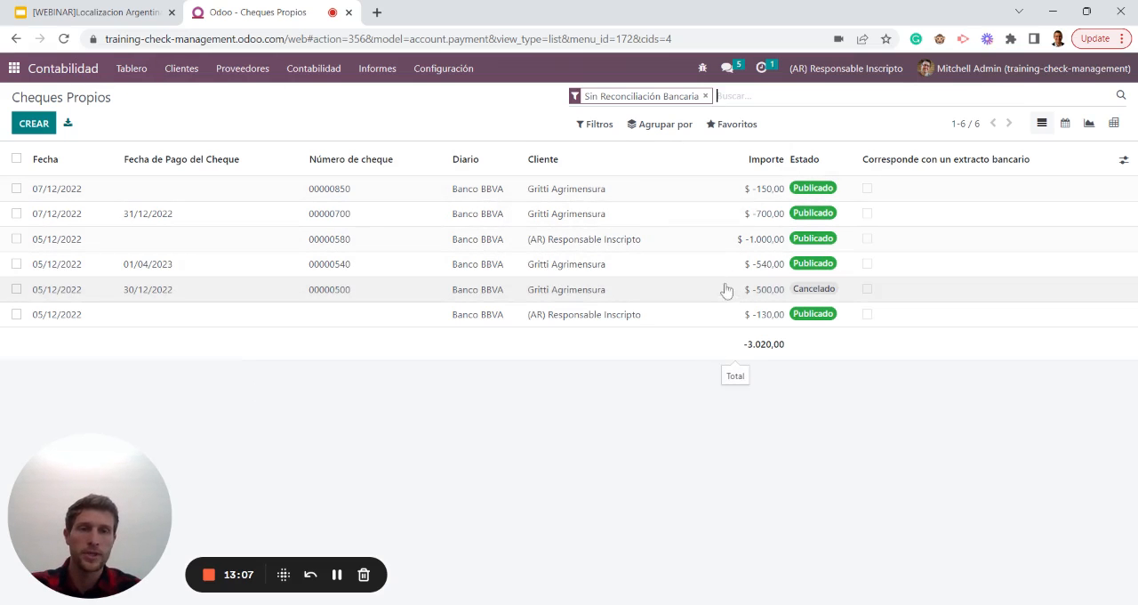
left_click(705, 96)
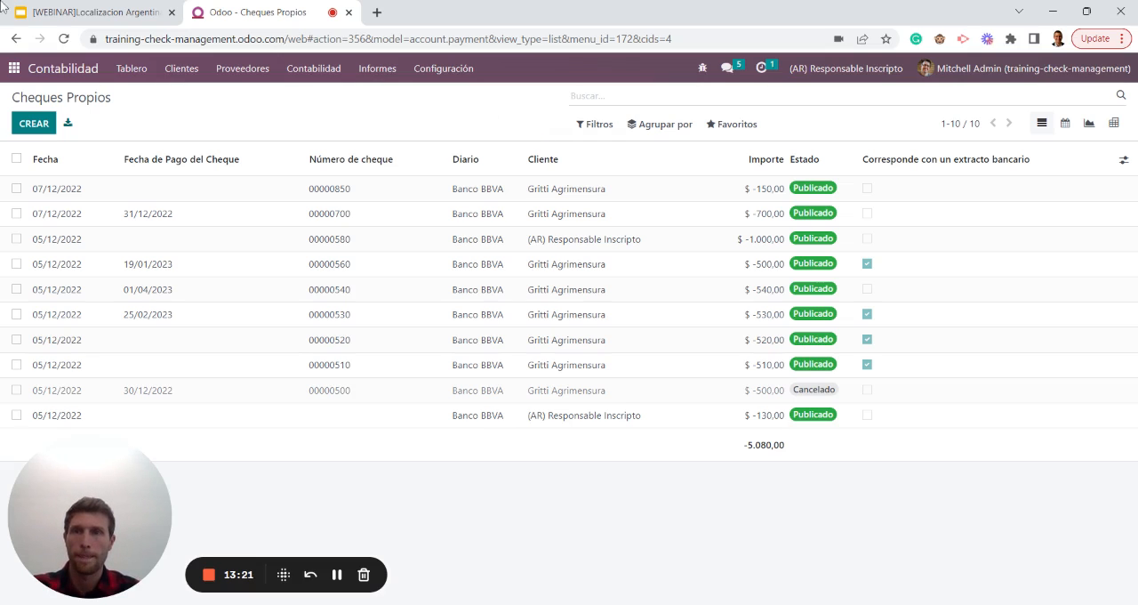
Switch to the Google Slides presentation to review the demo cases and return to Odoo.
key("ctrl+shift+Tab")
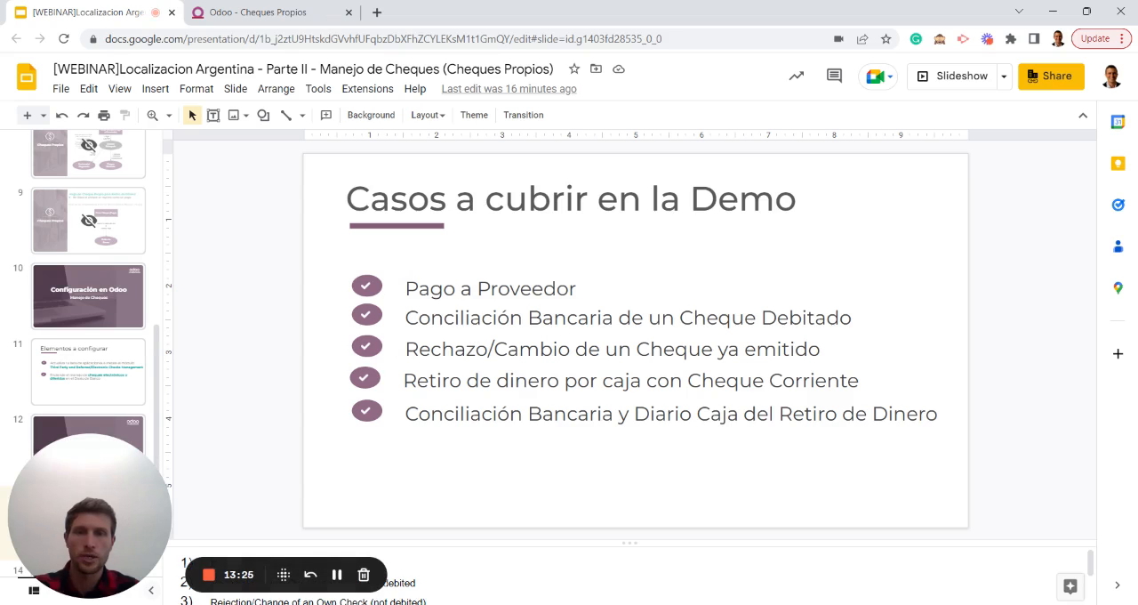
left_click(272, 15)
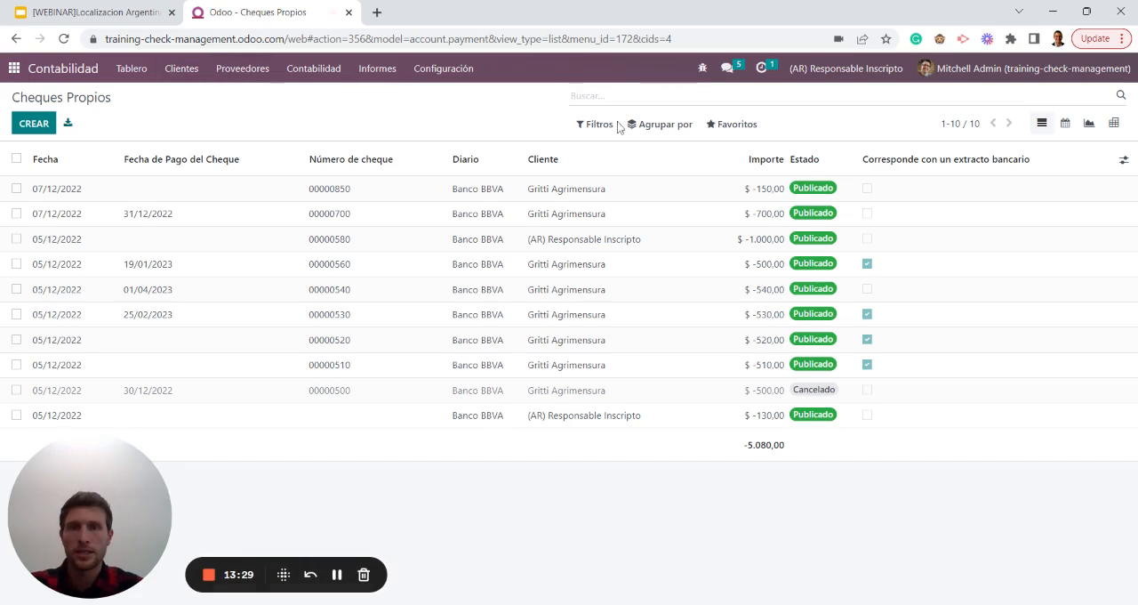
Open the unnumbered $130 payment from the unreconciled own checks, try to reset it to draft and return to the list.
left_click(242, 72)
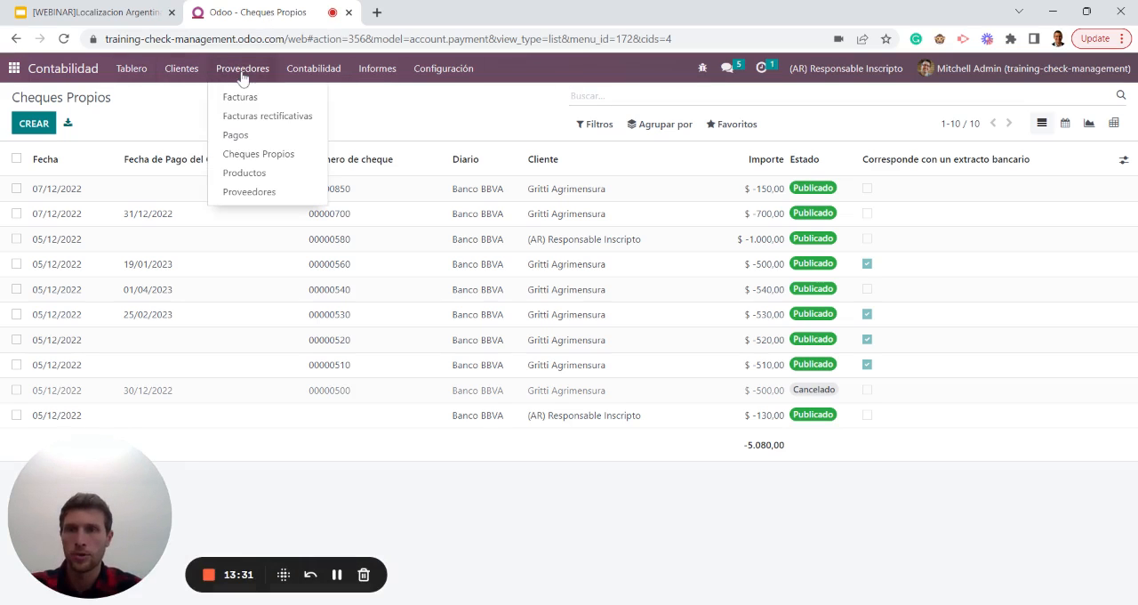
left_click(277, 153)
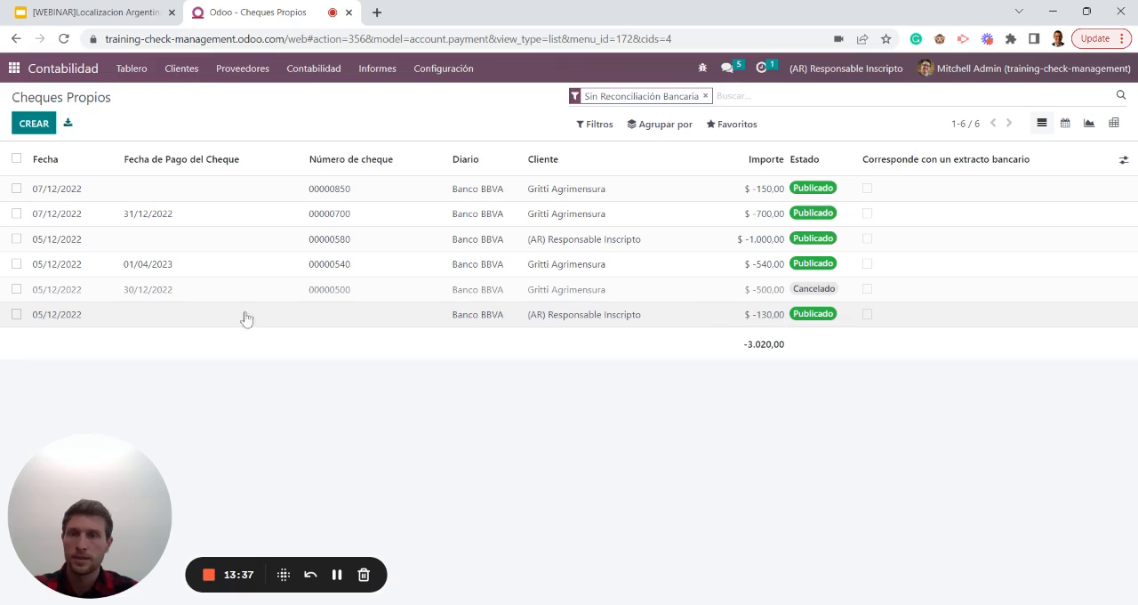
left_click(163, 321)
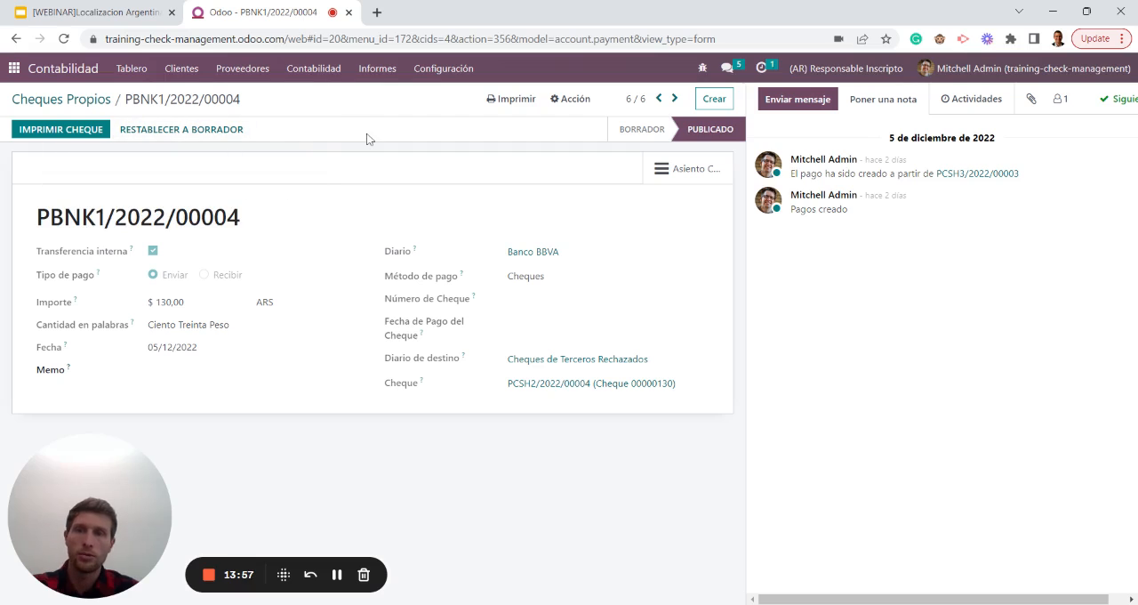
left_click(225, 130)
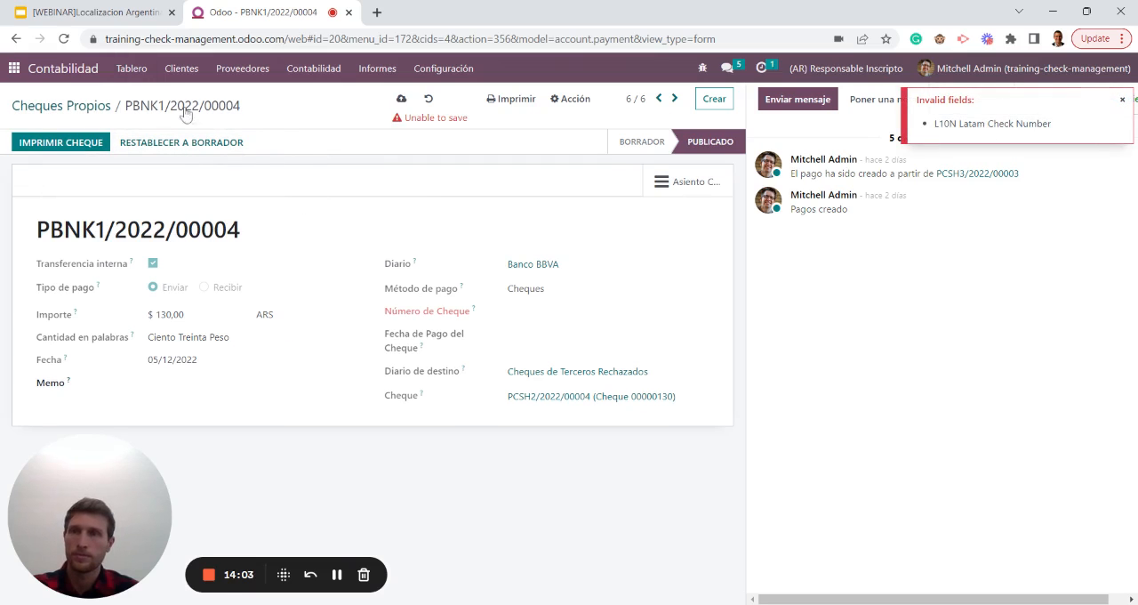
left_click(87, 106)
Open Gritti Agrimensura's partially paid vendor bill and view the payment record for its $700 check.
left_click(236, 75)
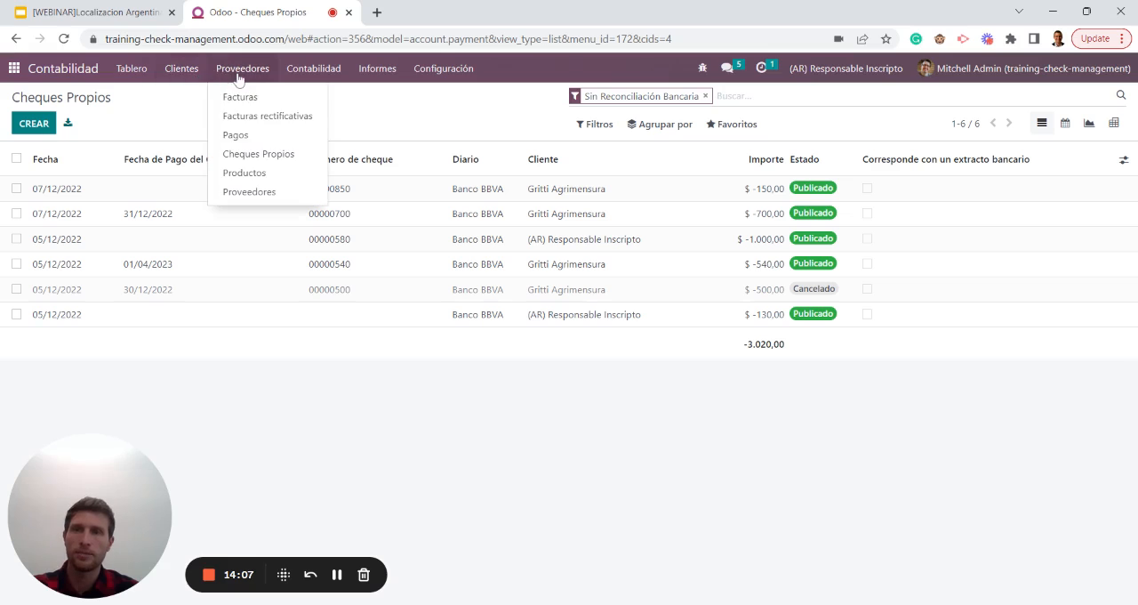
left_click(270, 99)
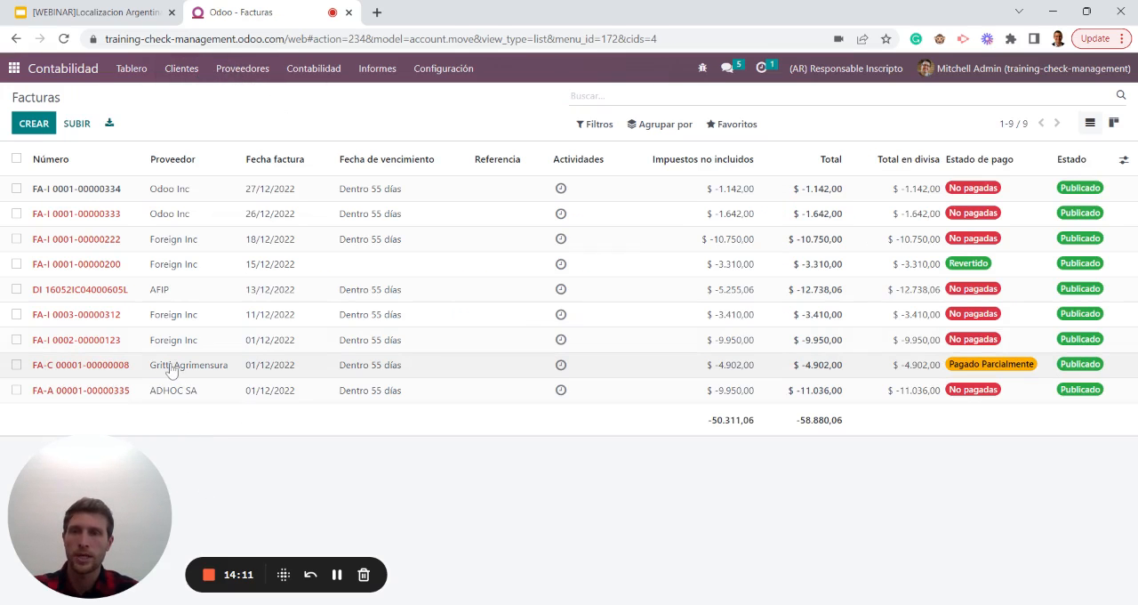
left_click(172, 370)
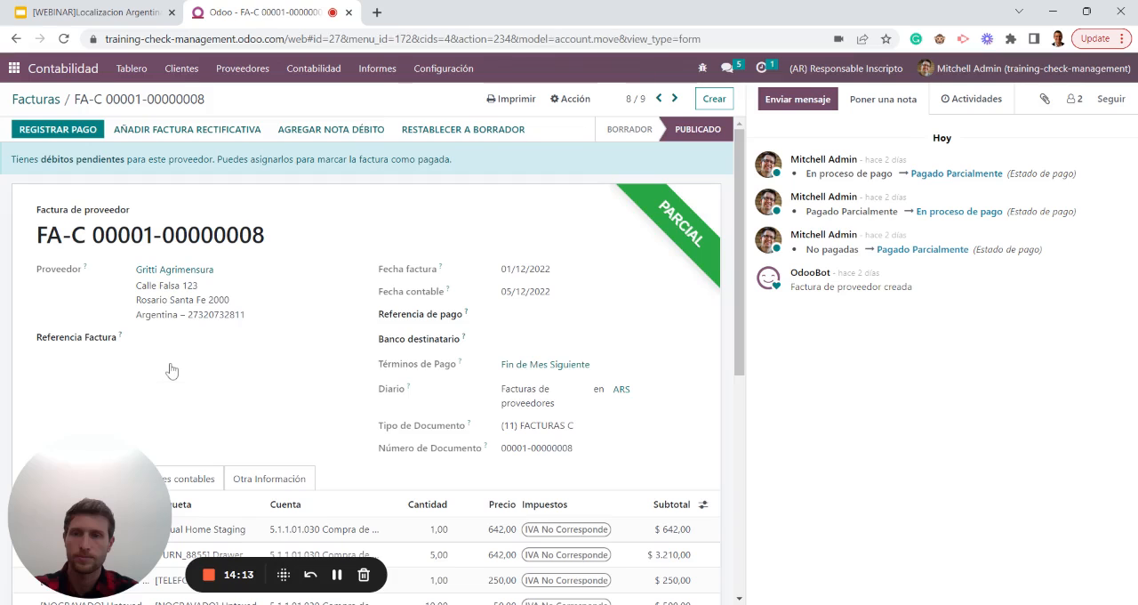
scroll(601, 507, "down", 5)
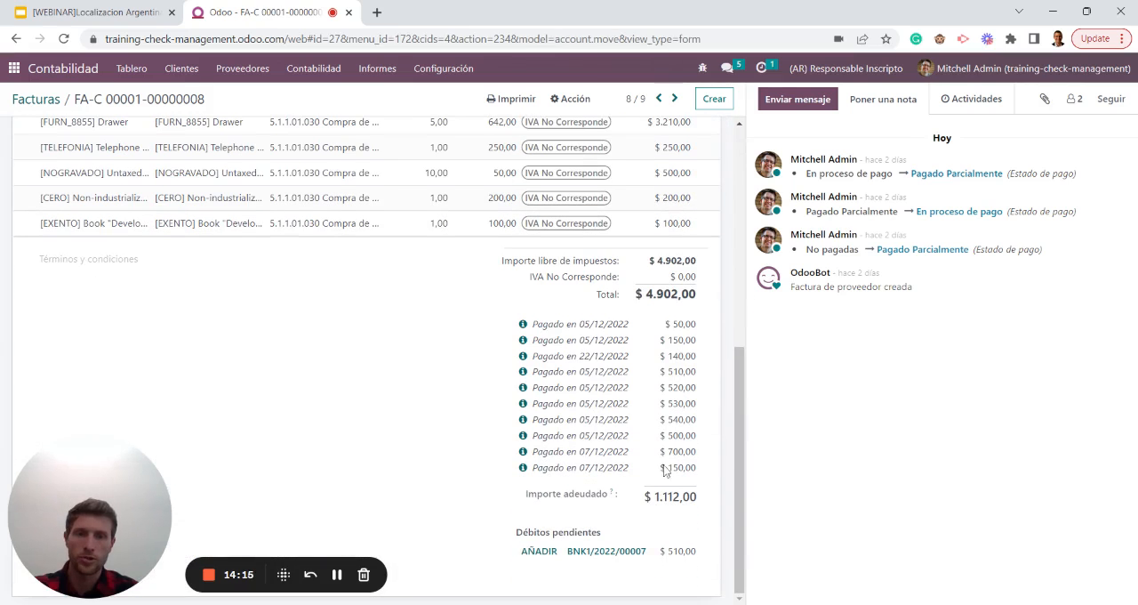
left_click(523, 451)
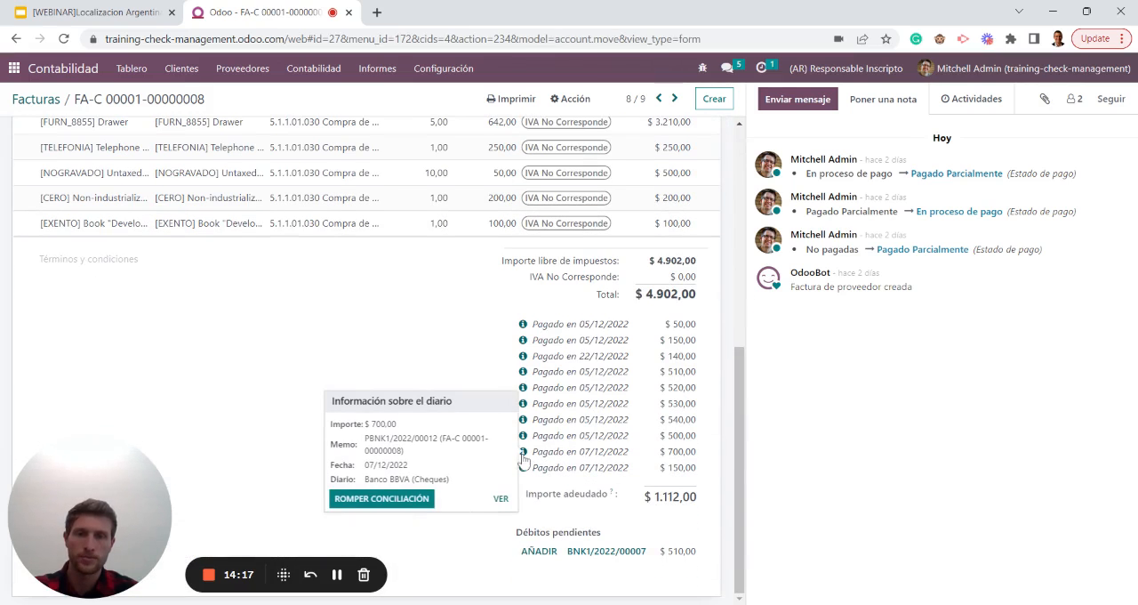
left_click(501, 500)
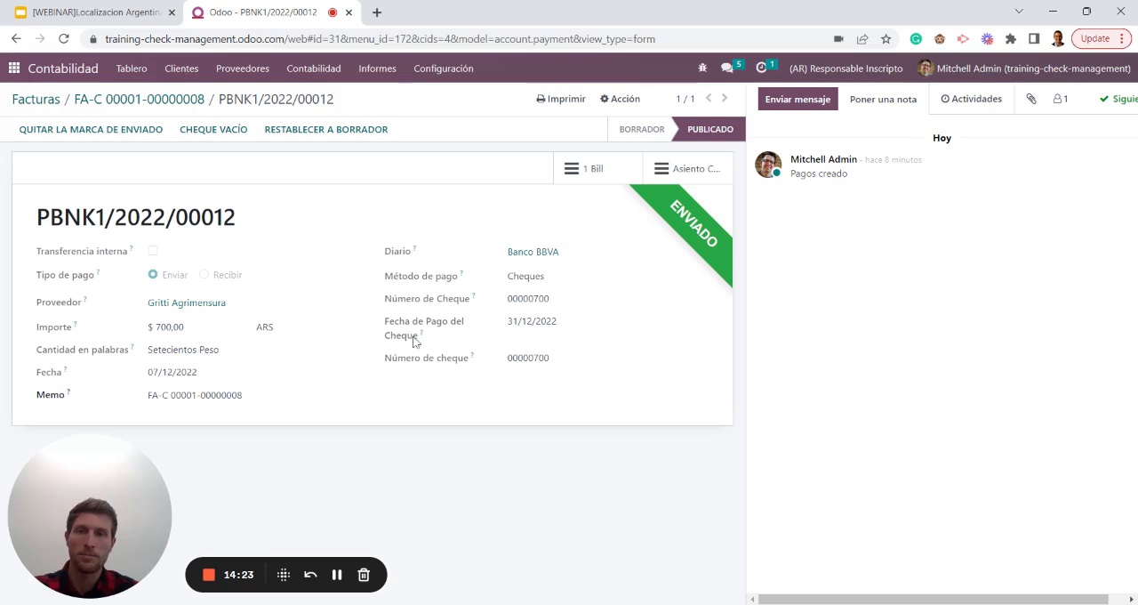
Reset the $700 payment to draft, set its check payment date to 29/12/2022 and check number to 00000701, and confirm it.
left_click(341, 132)
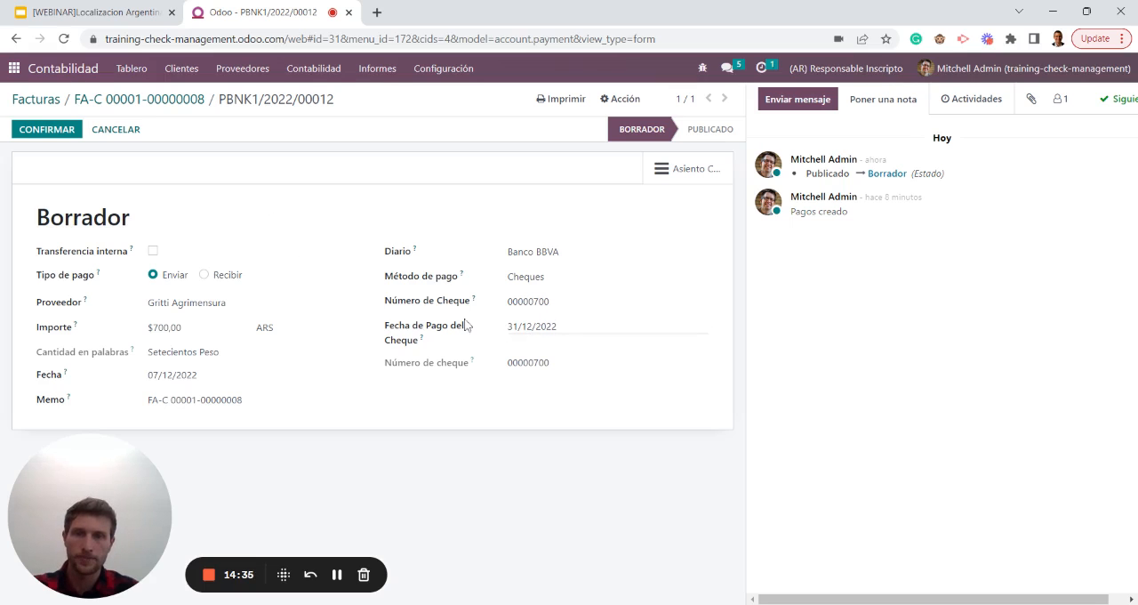
left_click(583, 330)
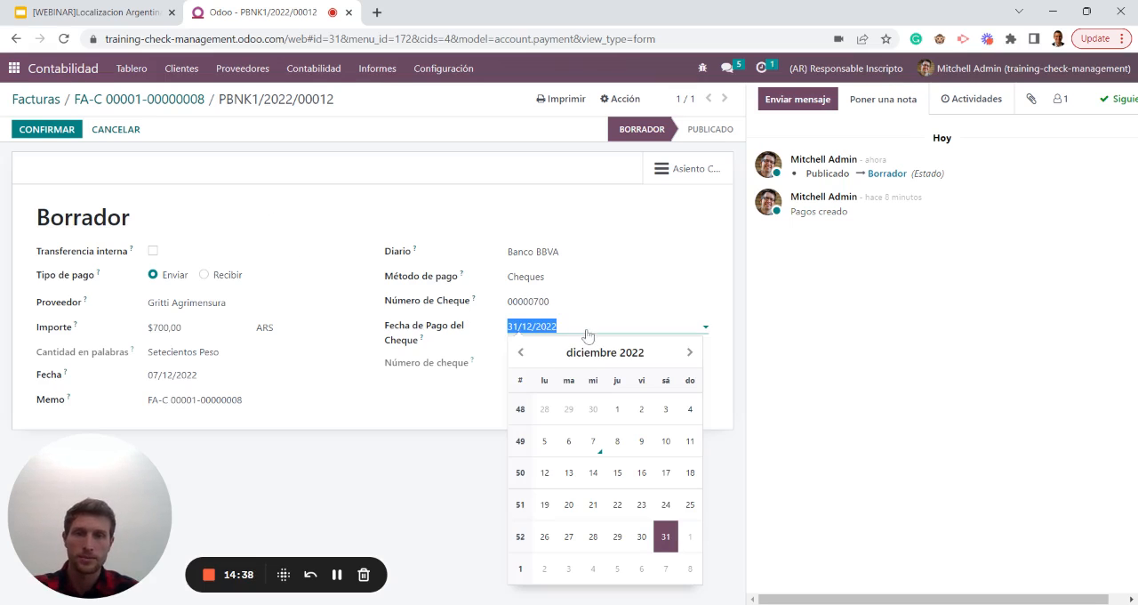
left_click(618, 538)
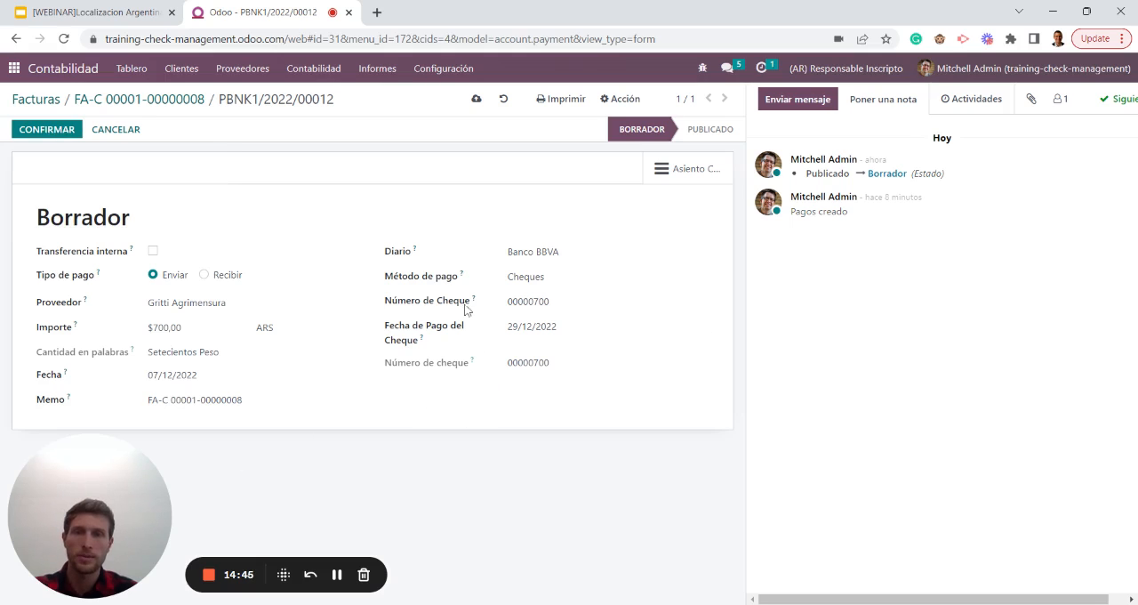
left_click(534, 301)
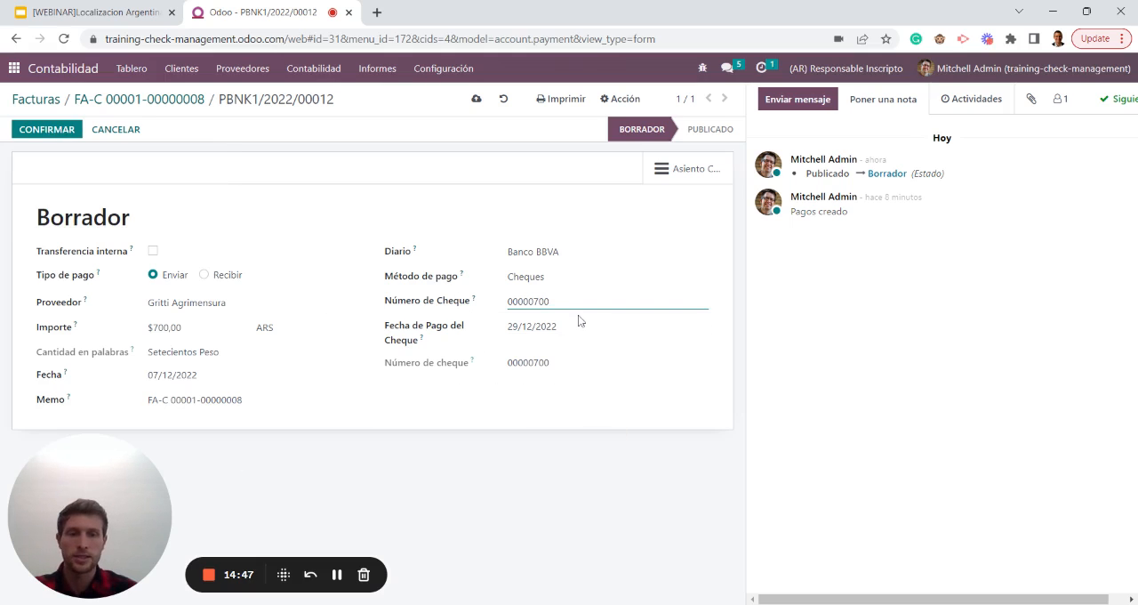
key("BackSpace")
type("1")
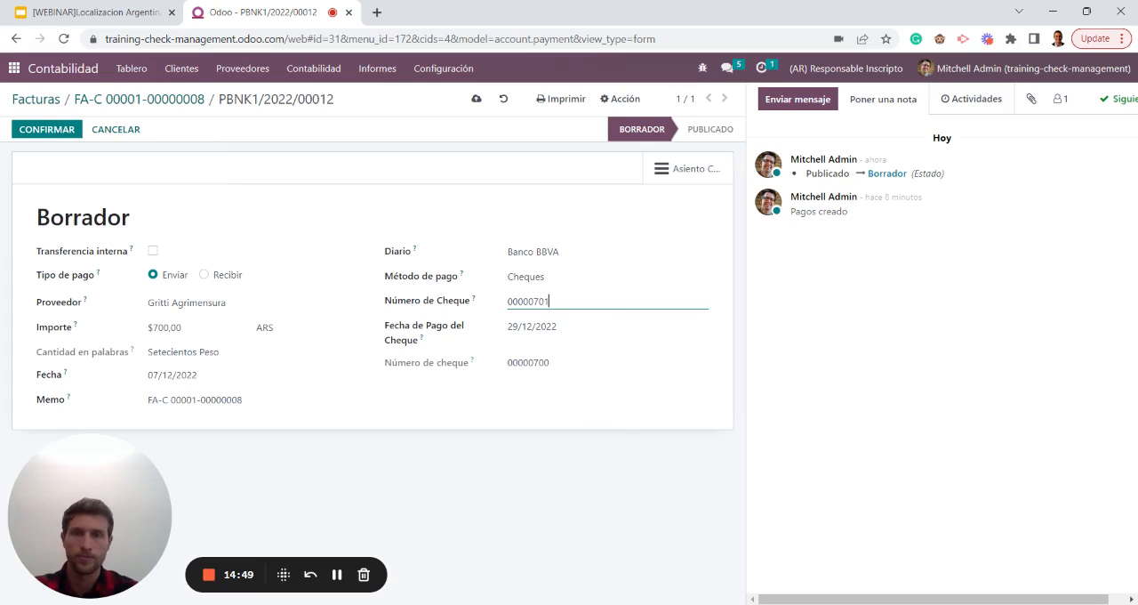
left_click(534, 471)
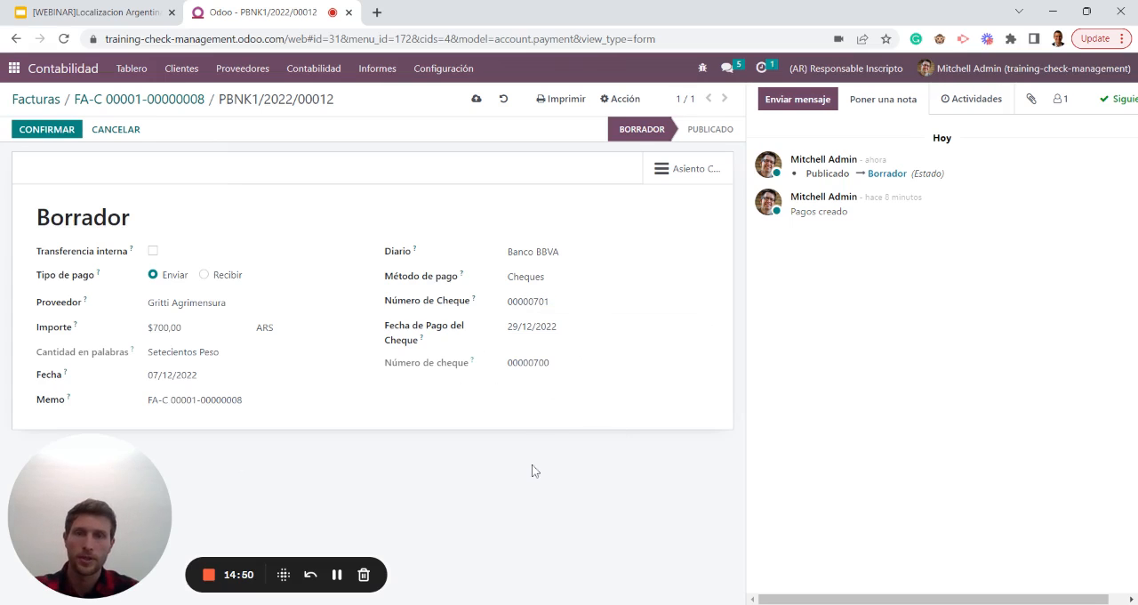
left_click(49, 130)
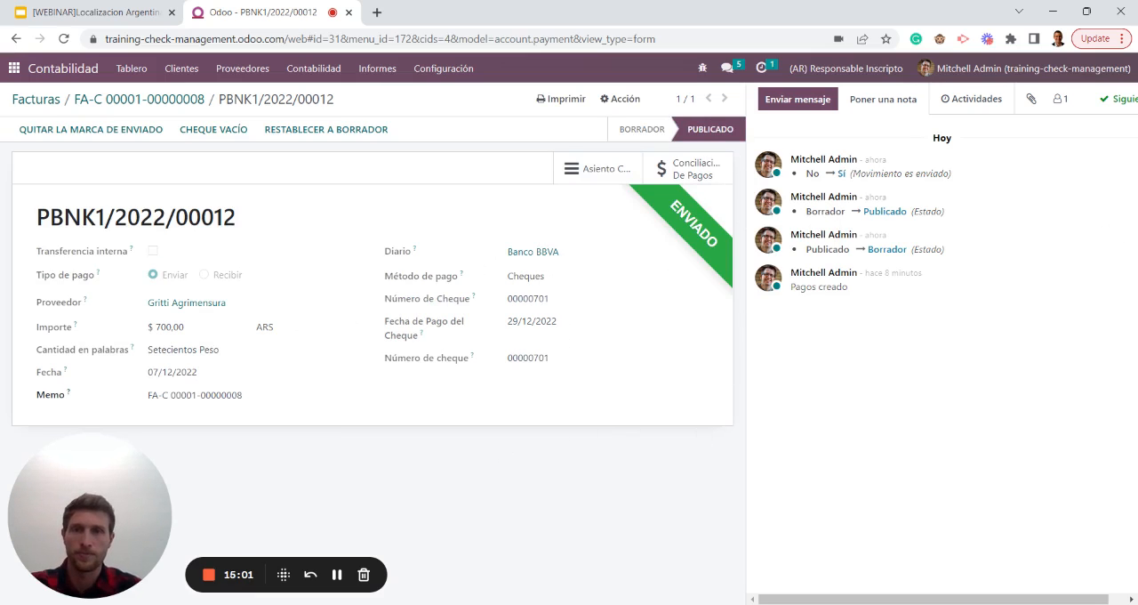
Apply the outstanding $700 debit to the Gritti Agrimensura bill again and reopen that payment from the bill.
left_click(173, 105)
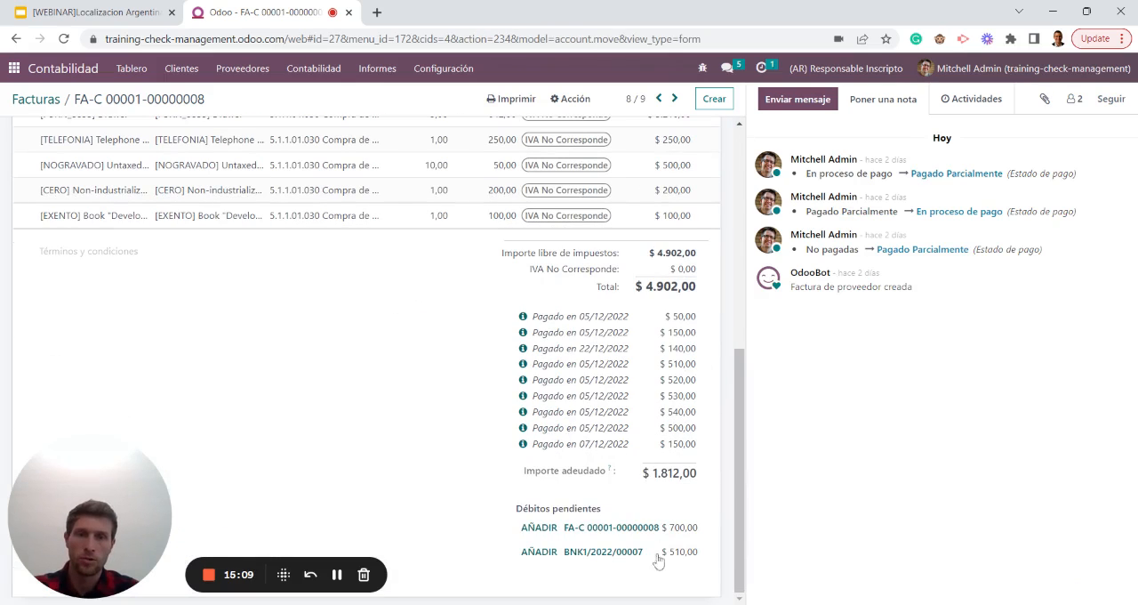
left_click(539, 528)
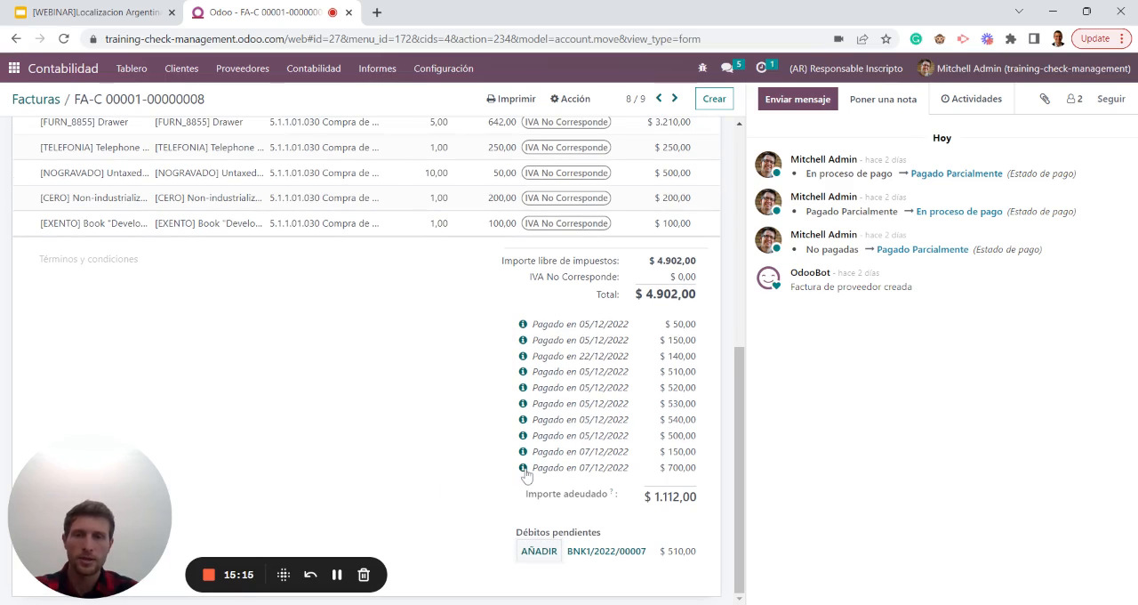
left_click(524, 468)
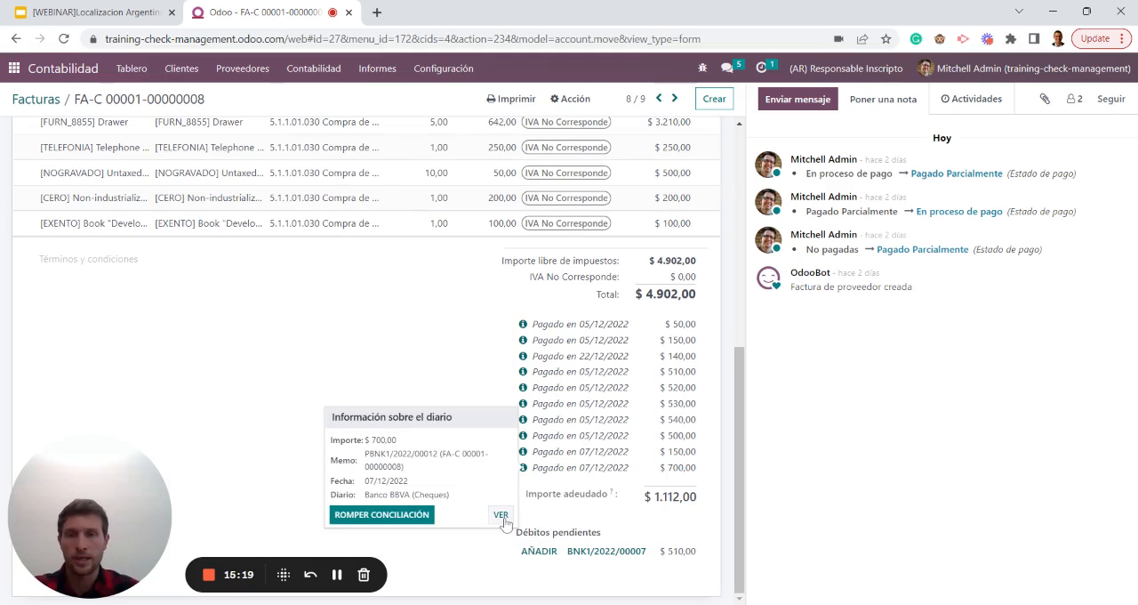
left_click(501, 515)
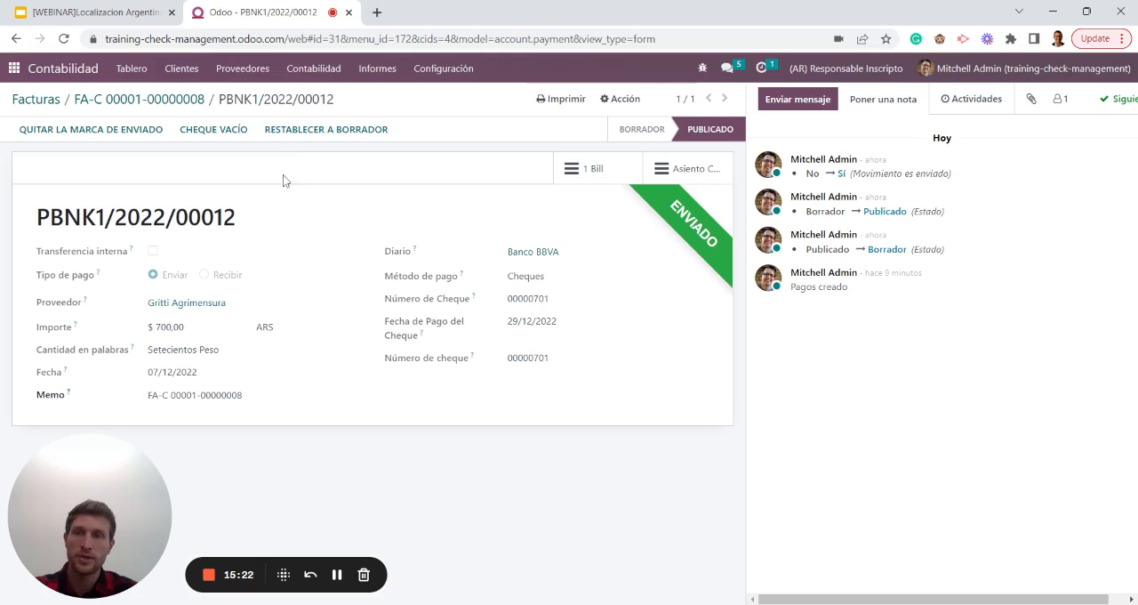
Reset the $700 payment to draft, repost it and void its check with Cheque Vacío.
left_click(321, 130)
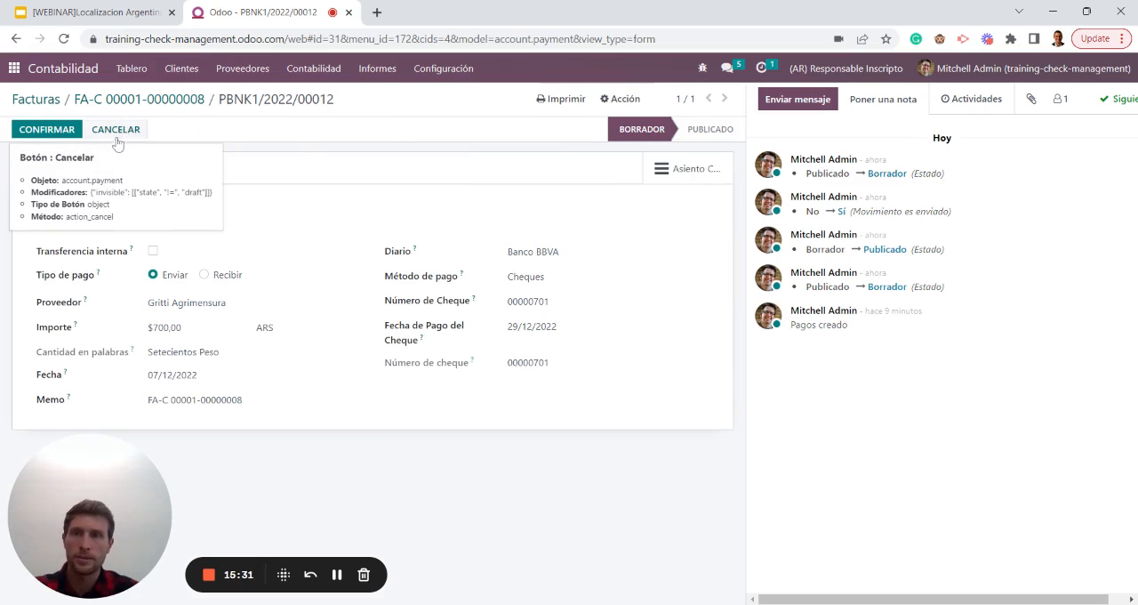
left_click(64, 130)
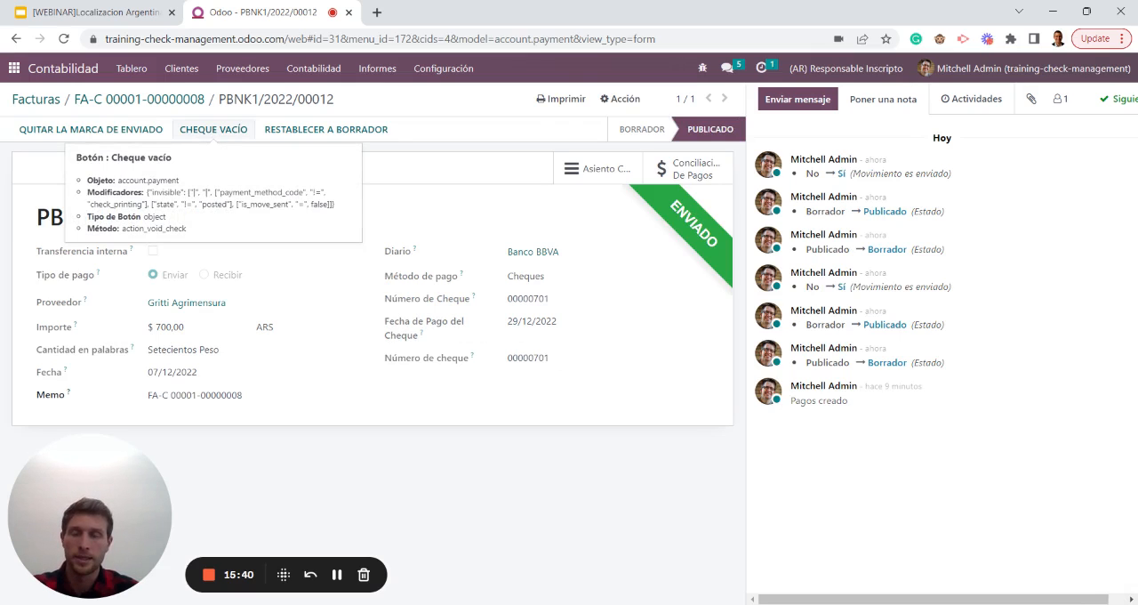
left_click(210, 132)
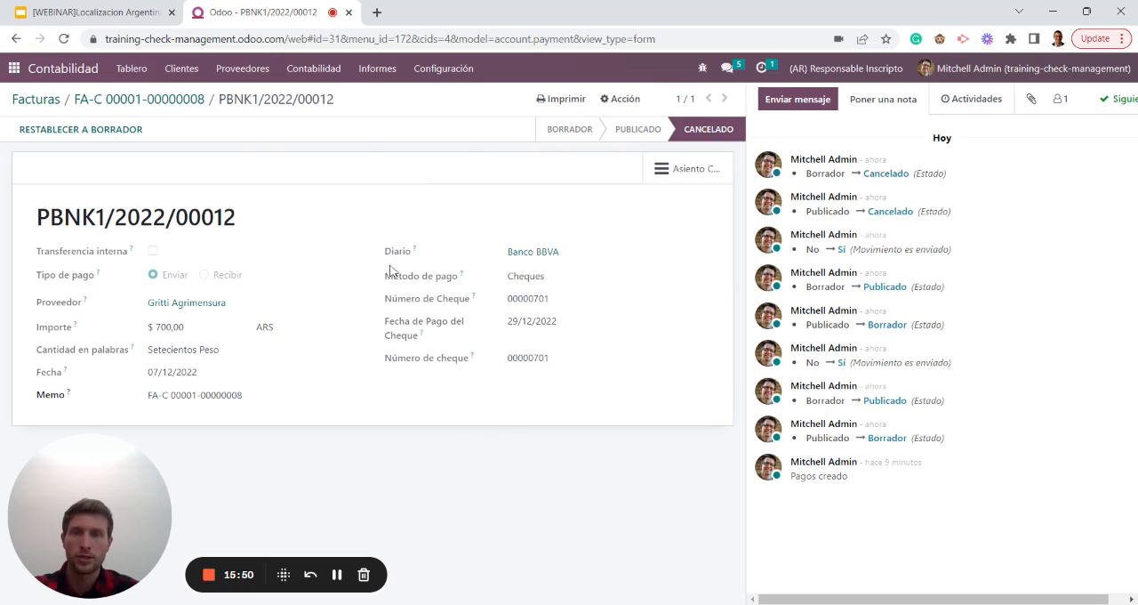
left_click_drag(390, 267, 380, 250)
left_click(409, 133)
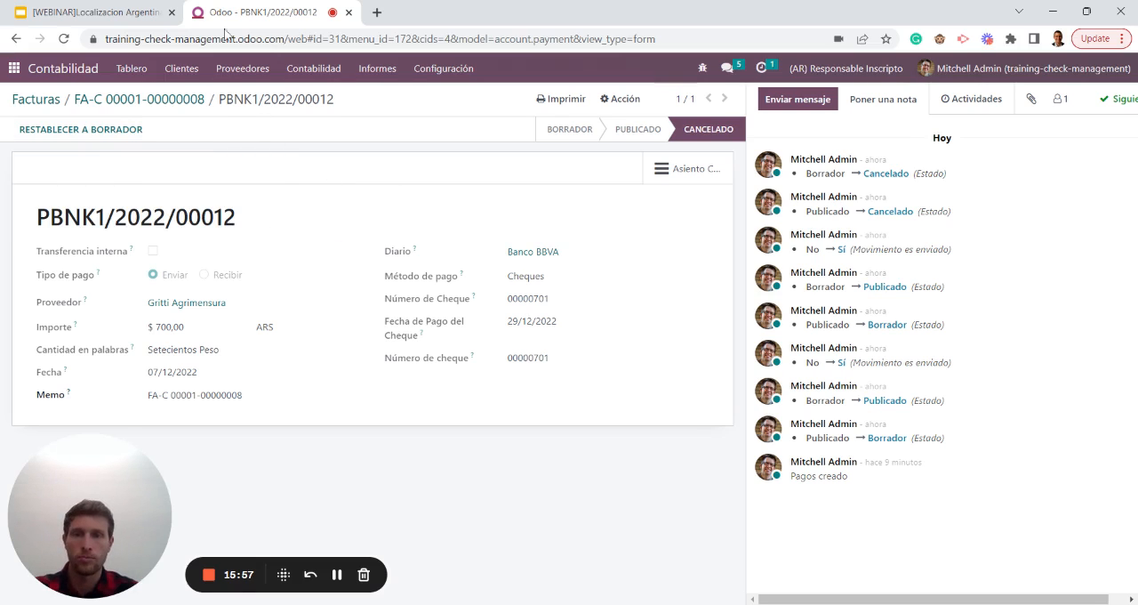
Register a $700 replacement payment on the vendor bill from Banco BBVA with check number 800 and check payment date 31/12/2022.
left_click(171, 100)
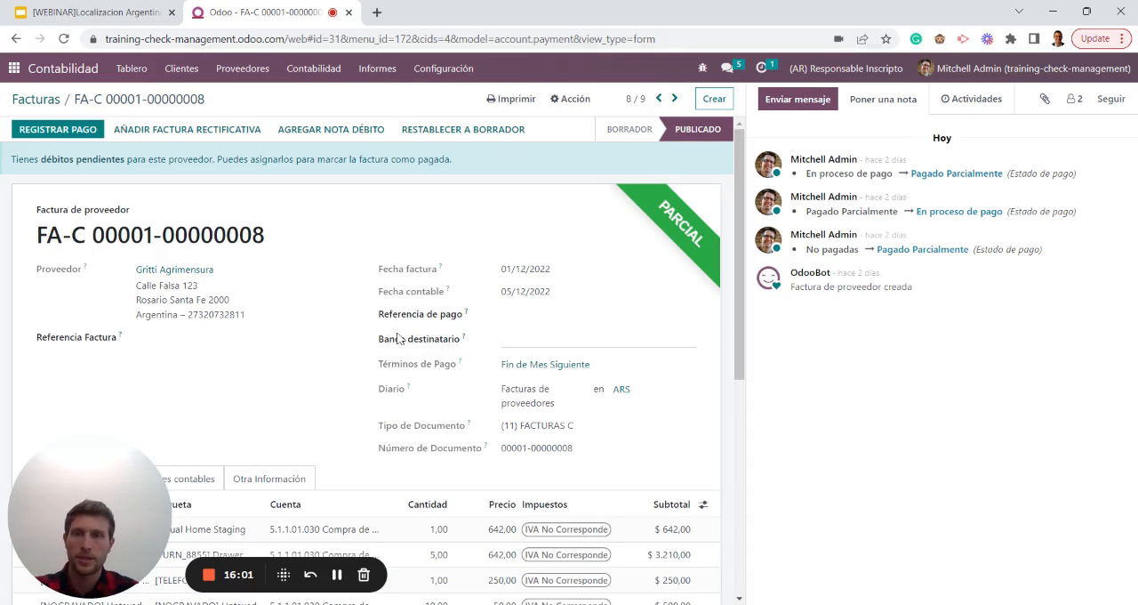
left_click(89, 130)
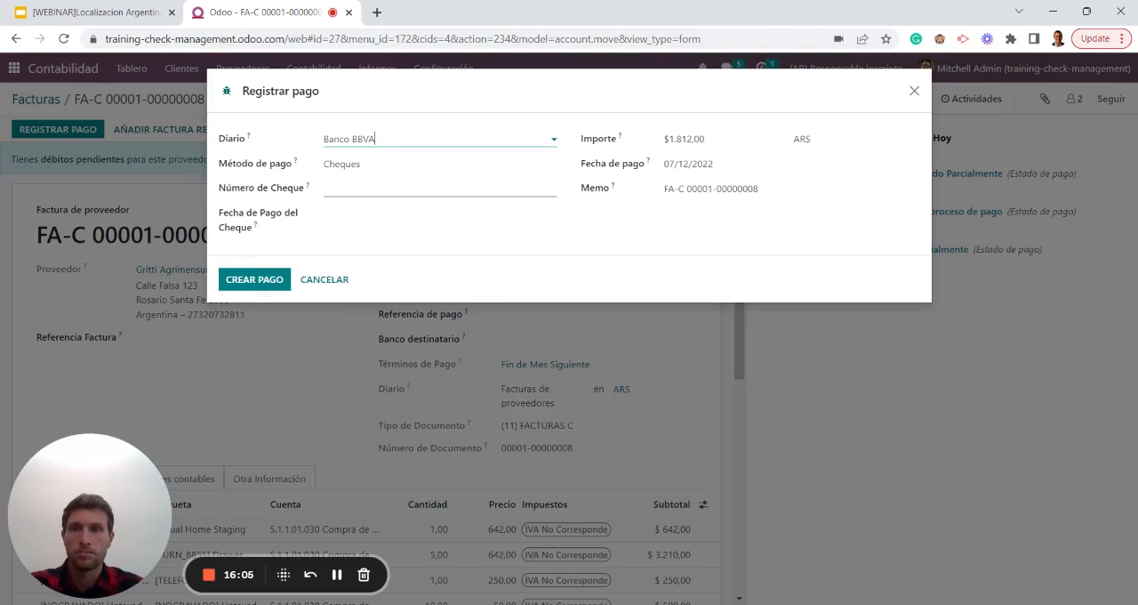
left_click(401, 189)
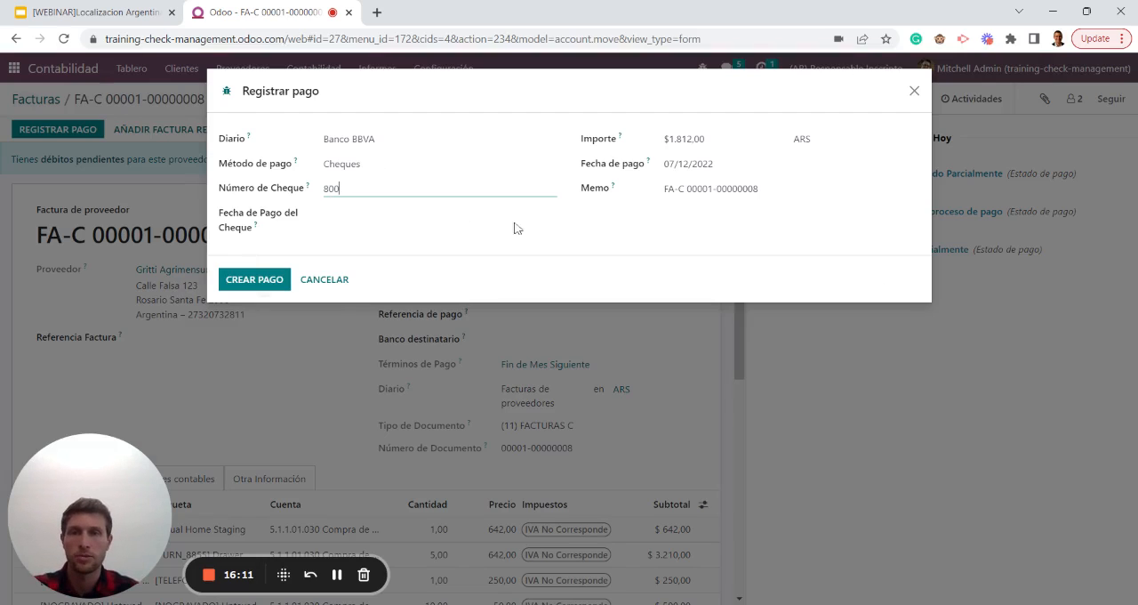
left_click(596, 226)
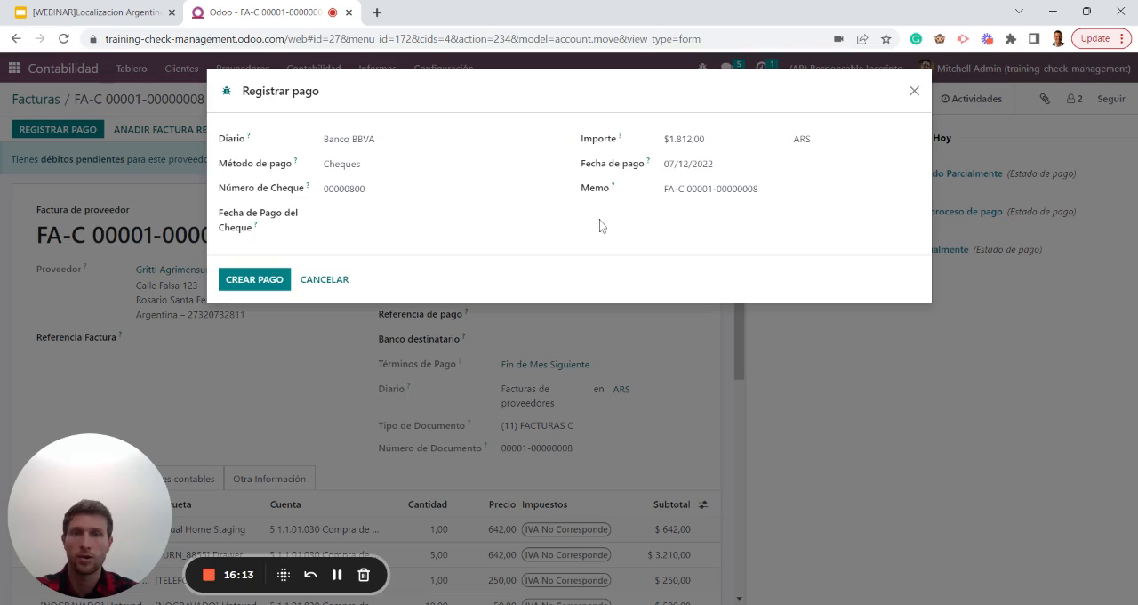
left_click(402, 214)
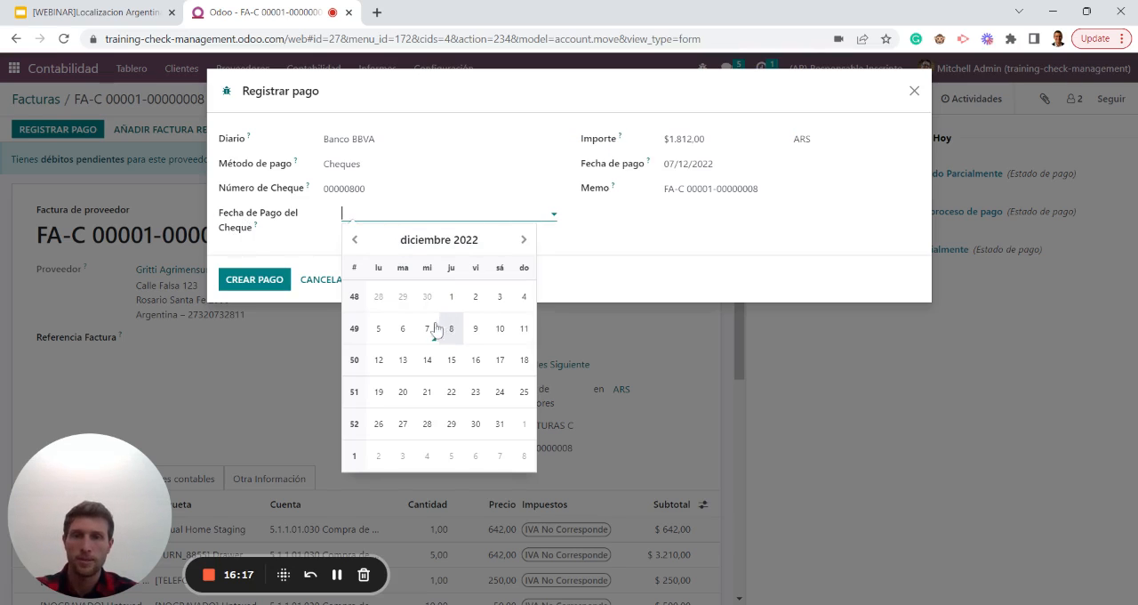
left_click(501, 425)
left_click_drag(705, 139, 665, 144)
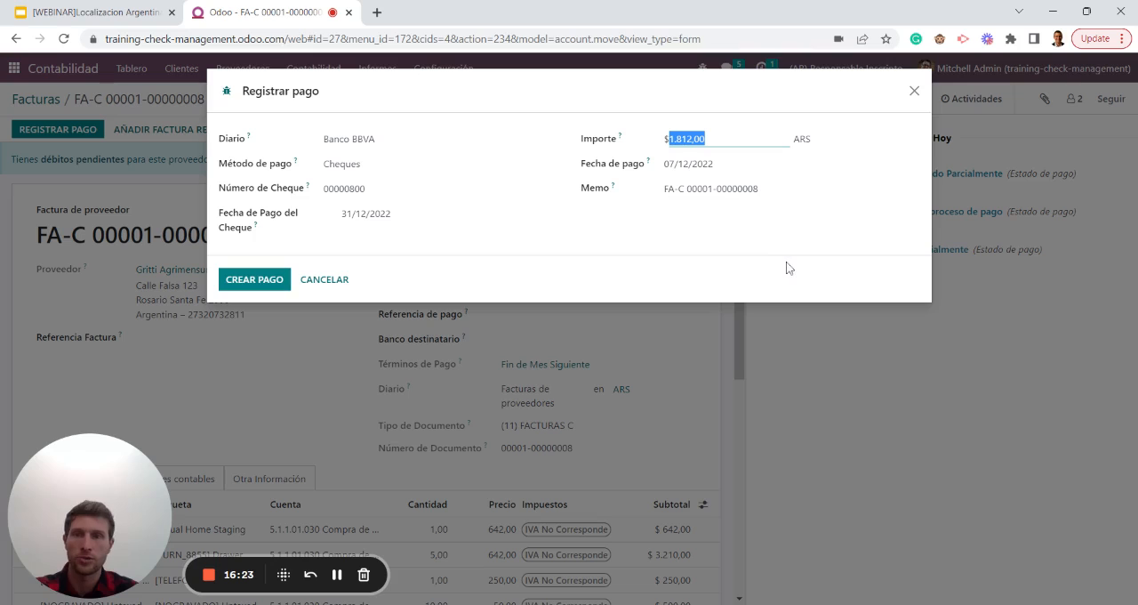
type("800")
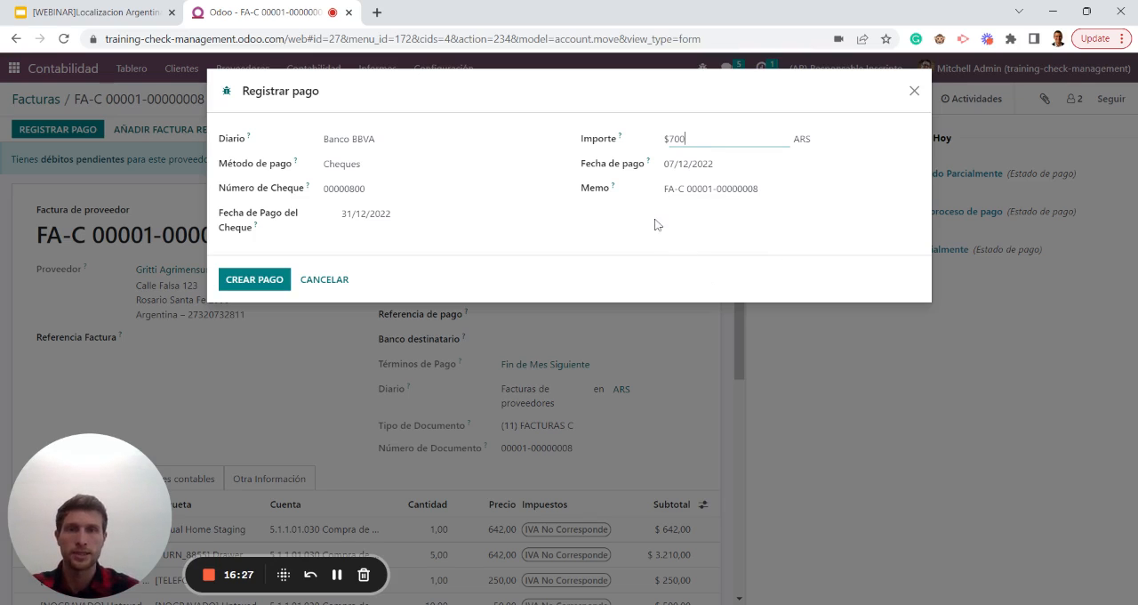
left_click(645, 248)
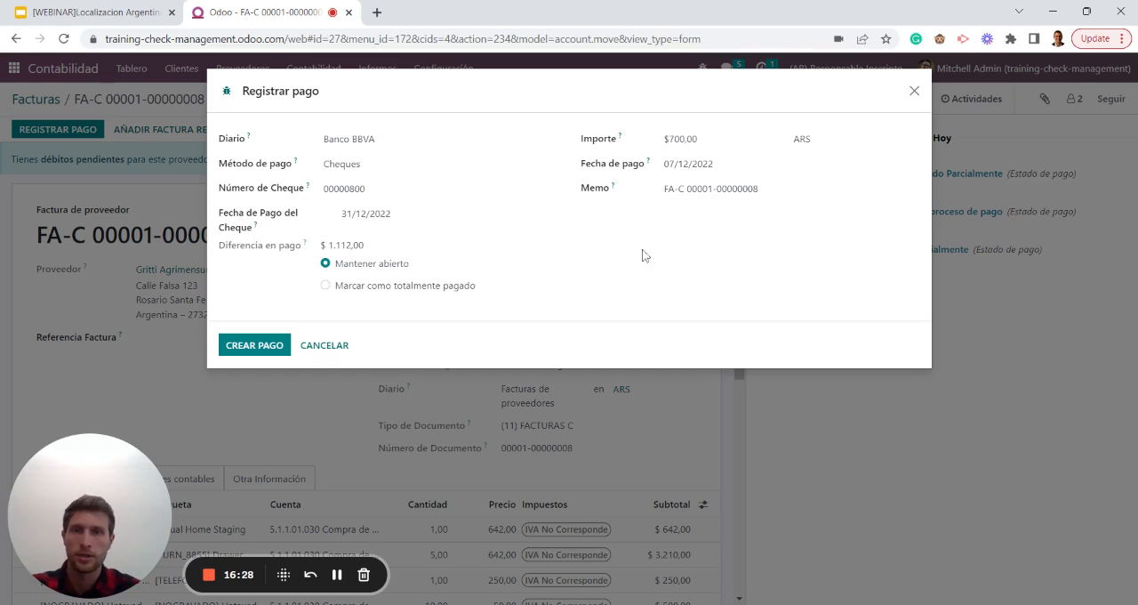
left_click(250, 345)
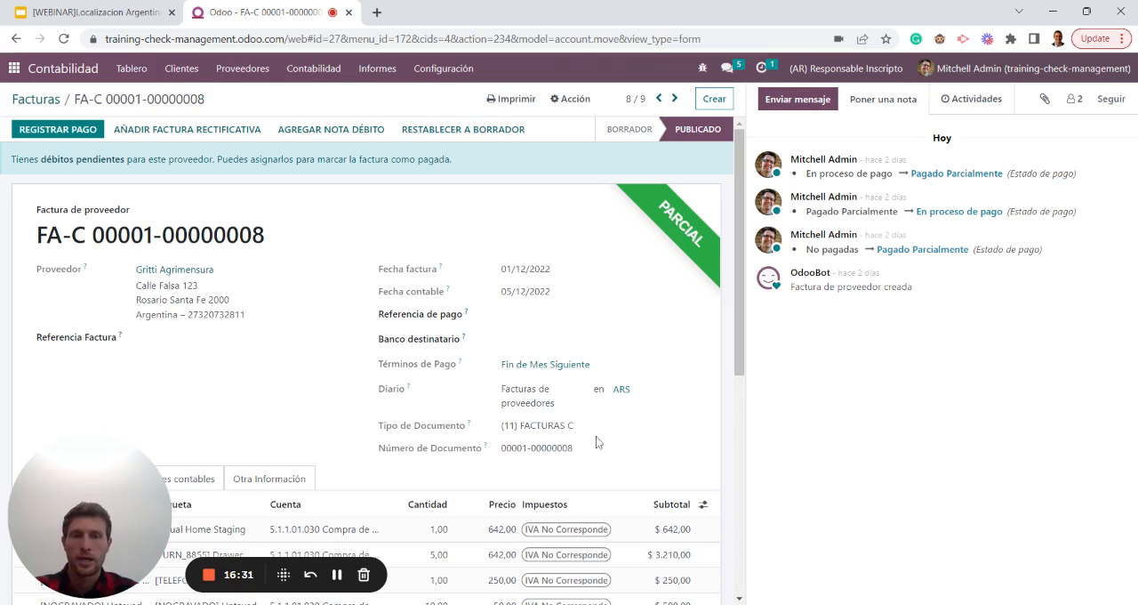
Review the payments applied to the bill and open check 00000701 from the Cheques Propios list.
scroll(650, 431, "down", 3)
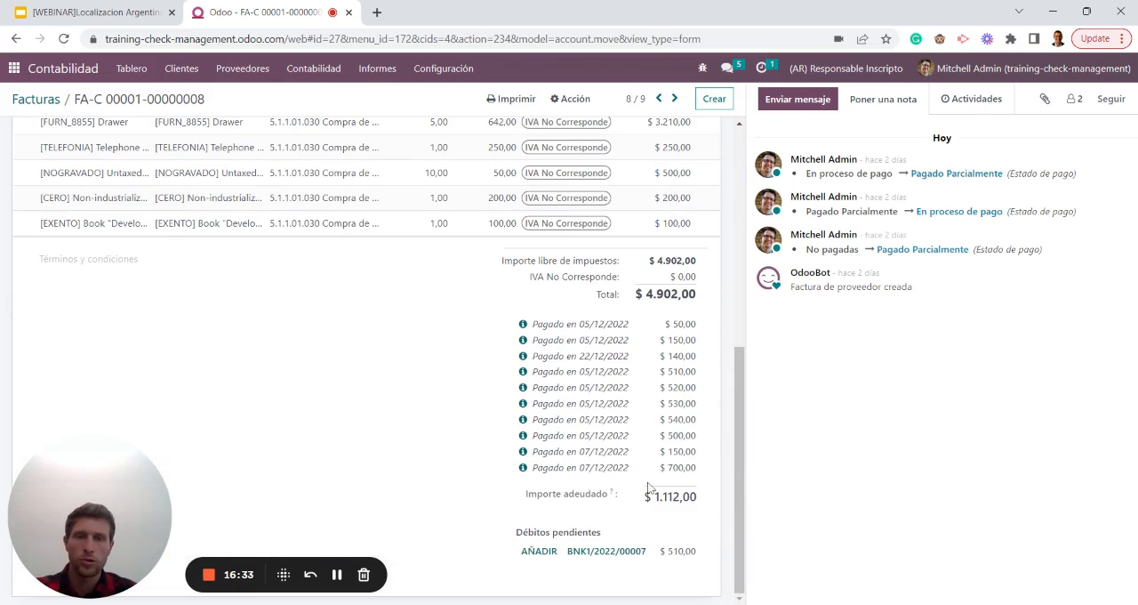
scroll(365, 378, "up", 5)
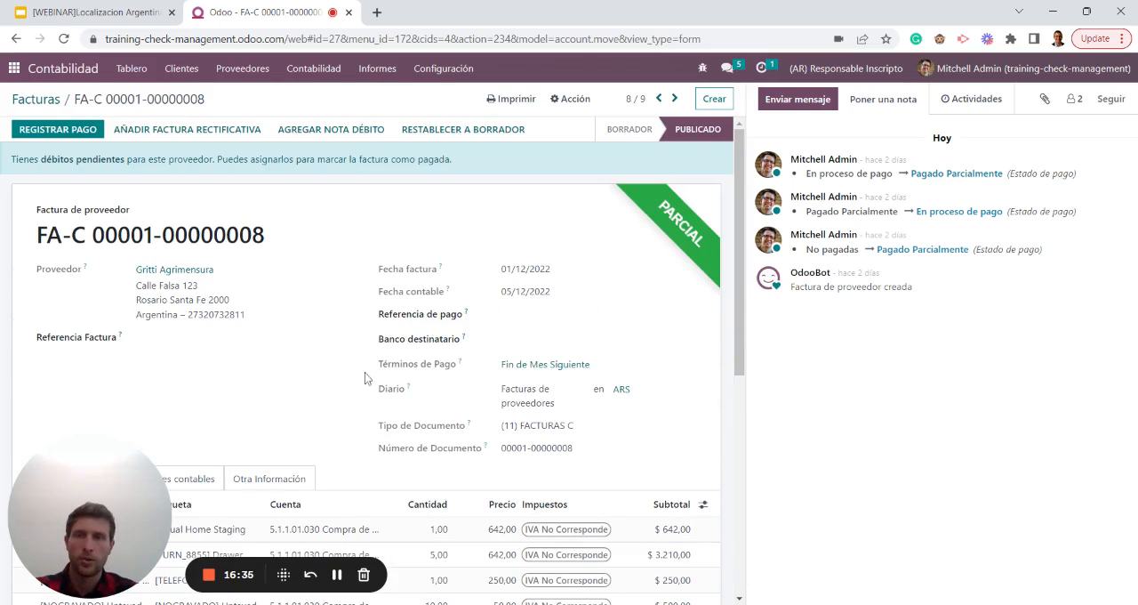
left_click(243, 69)
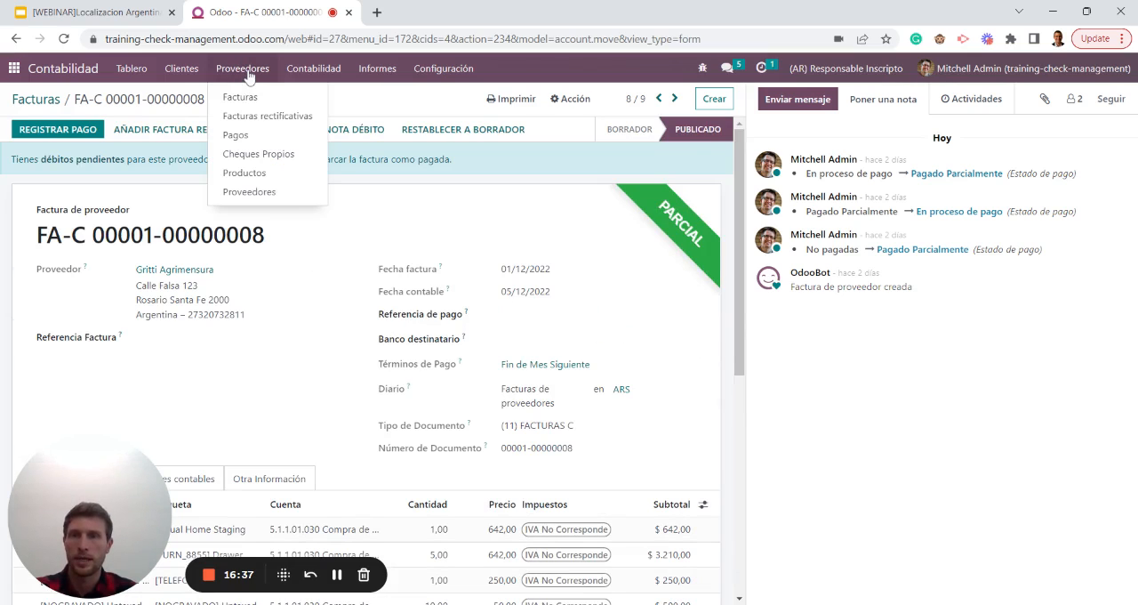
left_click(277, 154)
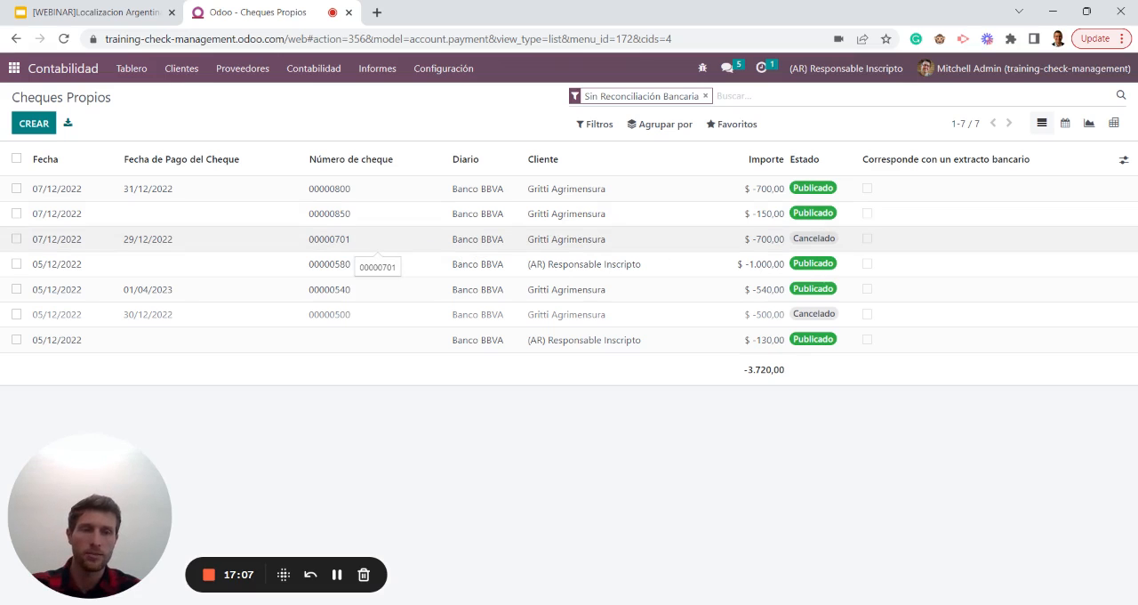
left_click(378, 246)
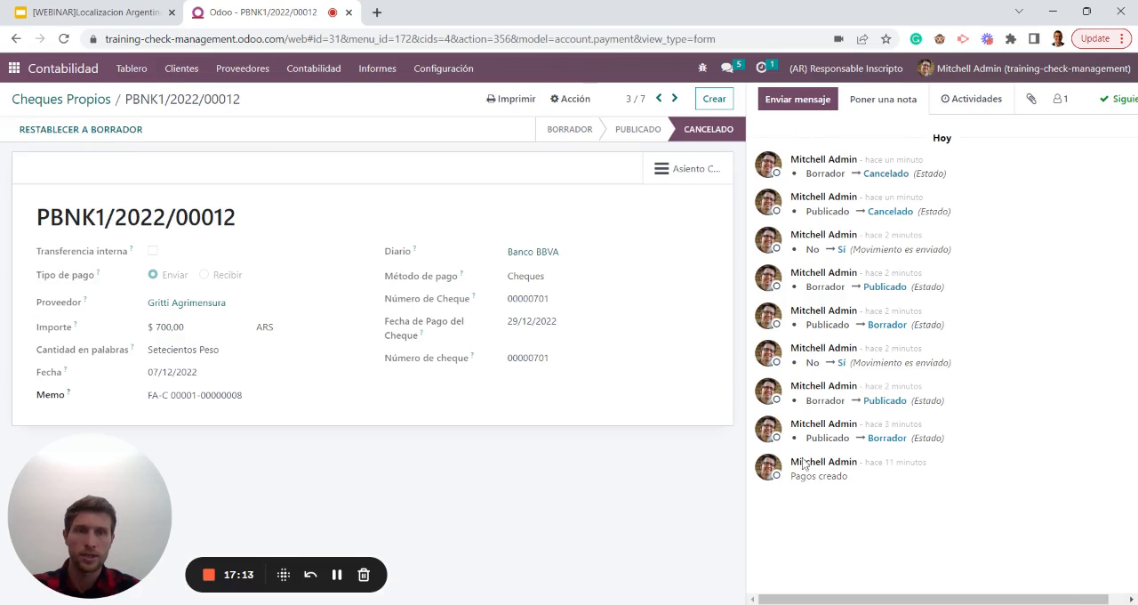
Review the status history of check 00000701 and its payment record, returning to the Cheques Propios list.
left_click_drag(810, 155, 827, 530)
left_click(657, 490)
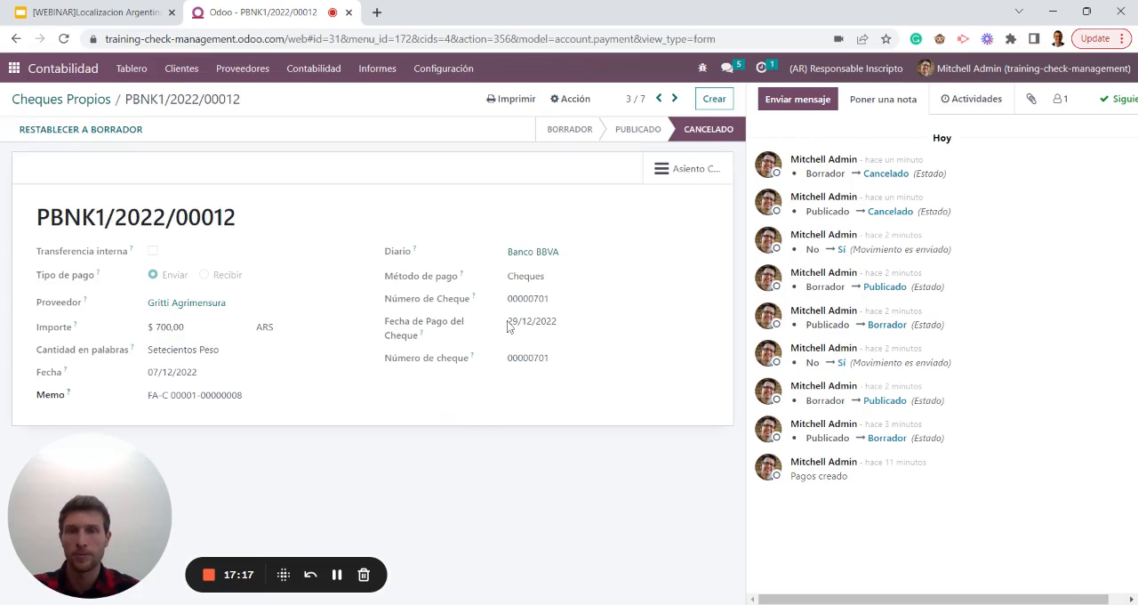
left_click(89, 108)
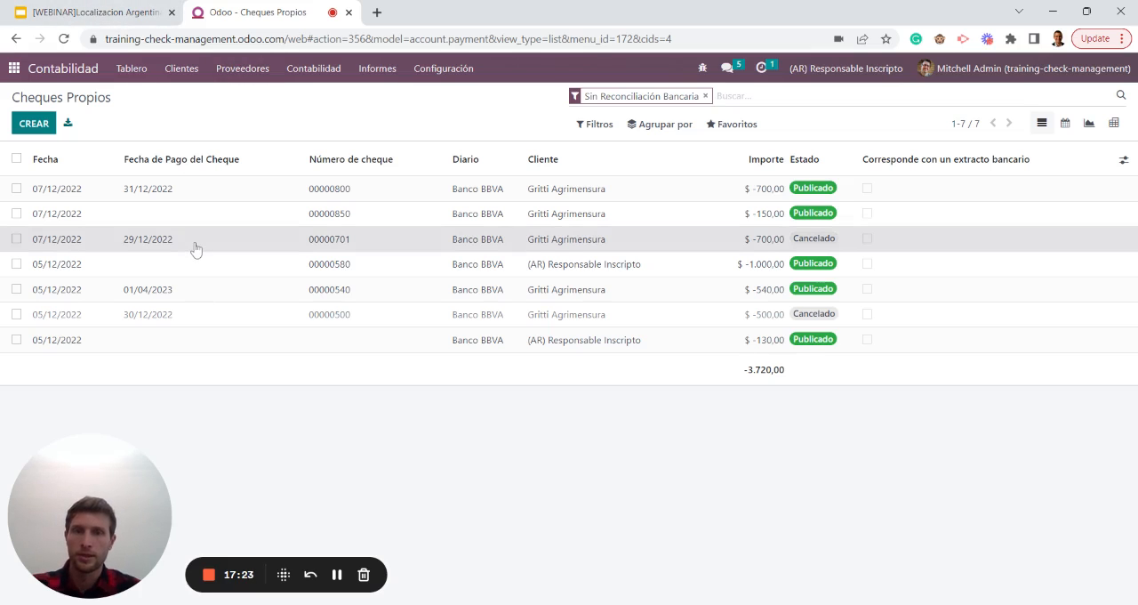
left_click(196, 249)
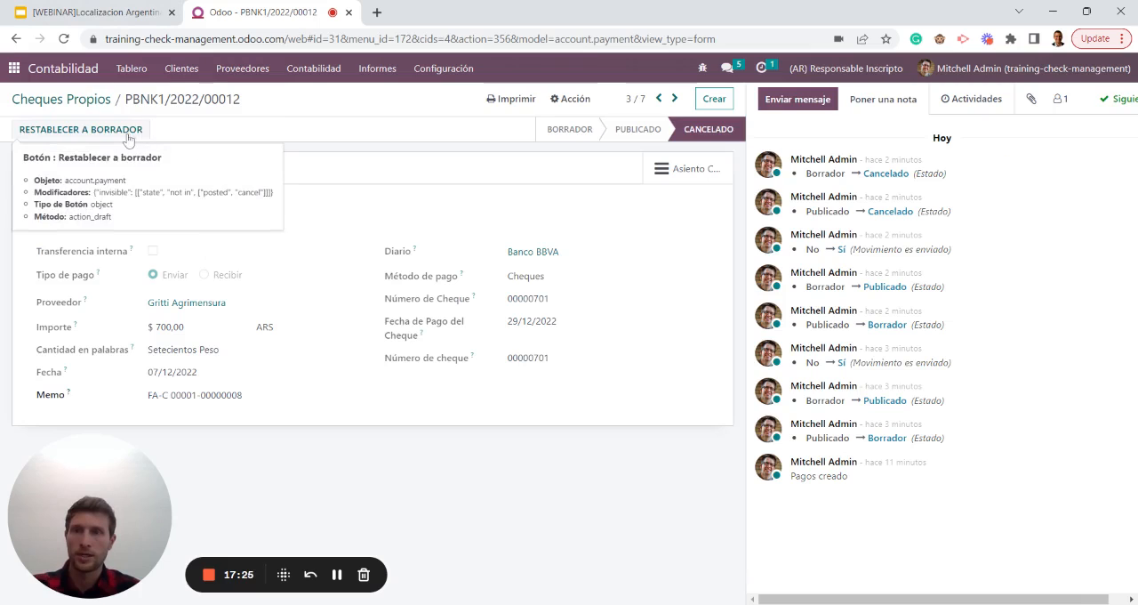
left_click(95, 100)
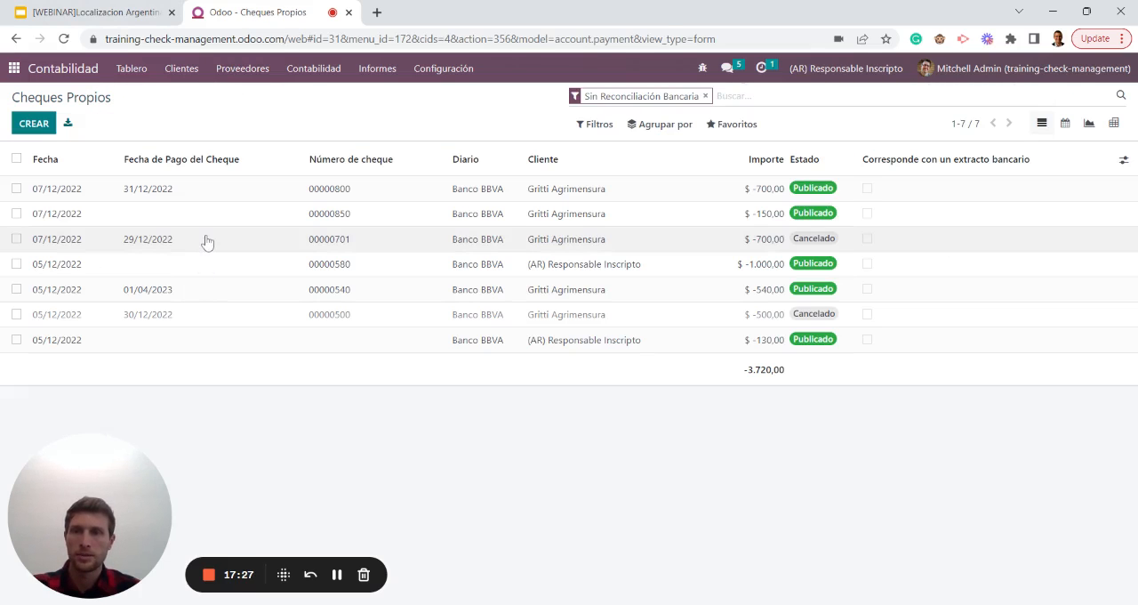
Open check 00000850 and its linked vendor bill, review the bill's applied payments, and return to the Cheques Propios list.
left_click(213, 220)
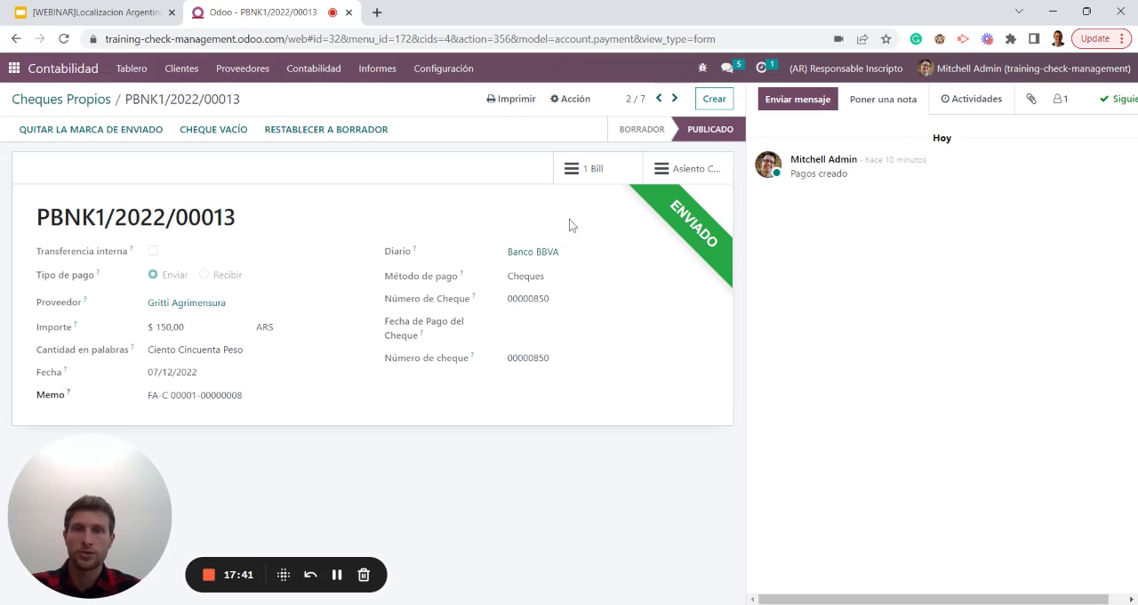
left_click(591, 172)
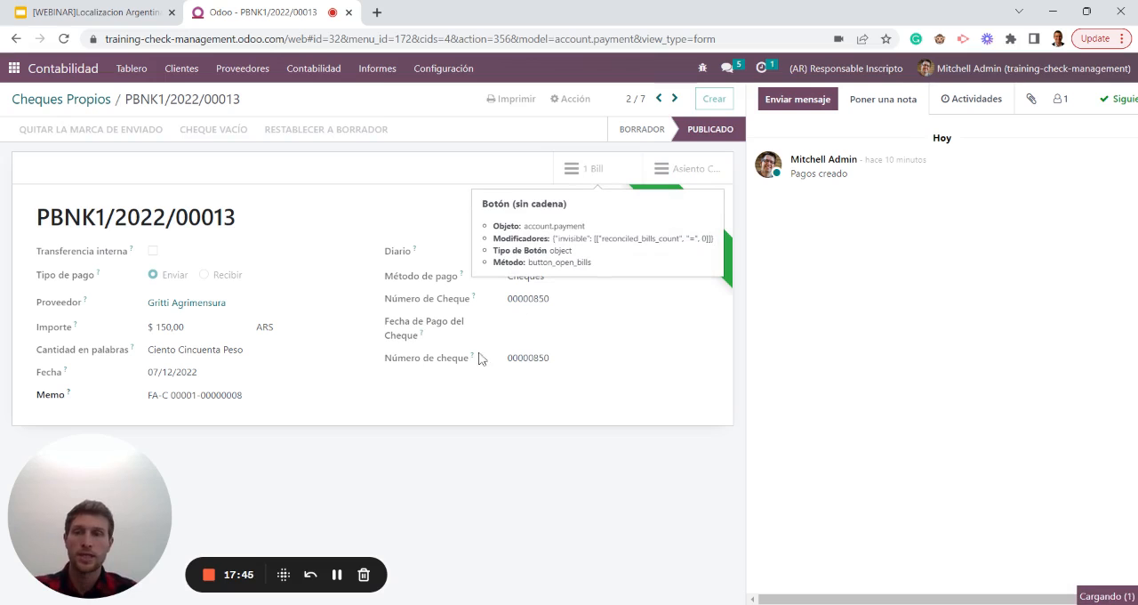
scroll(452, 498, "down", 5)
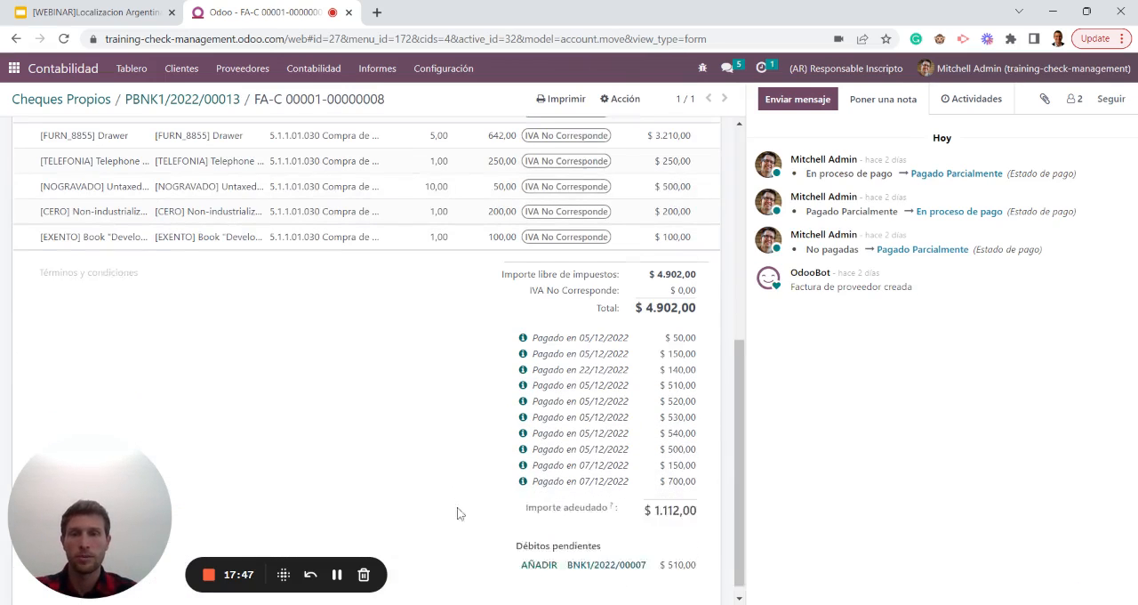
scroll(534, 532, "up", 5)
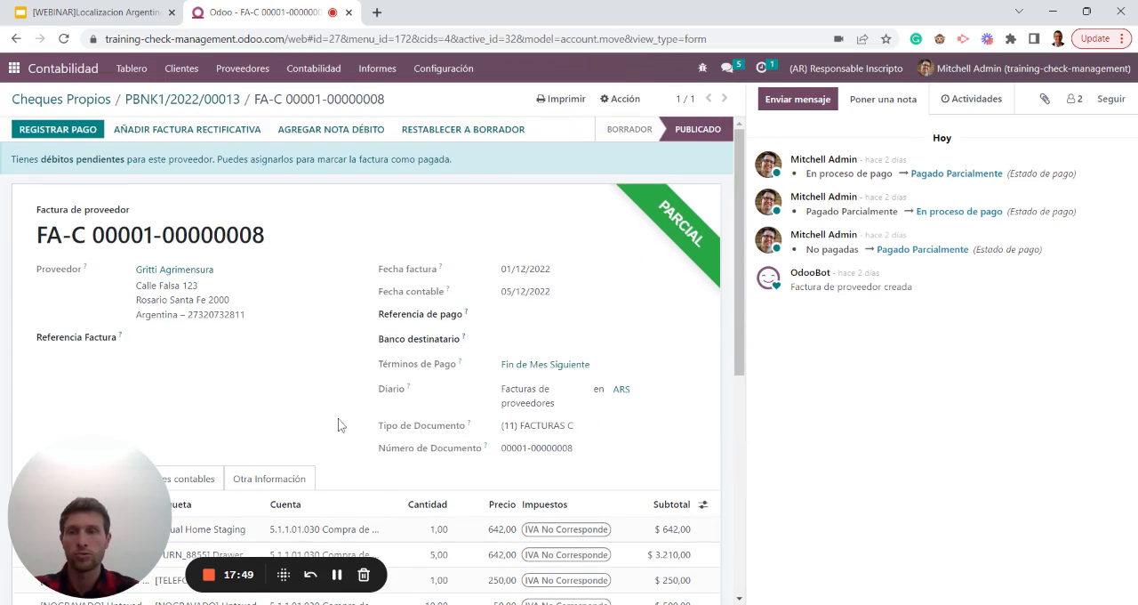
left_click(240, 69)
left_click(291, 153)
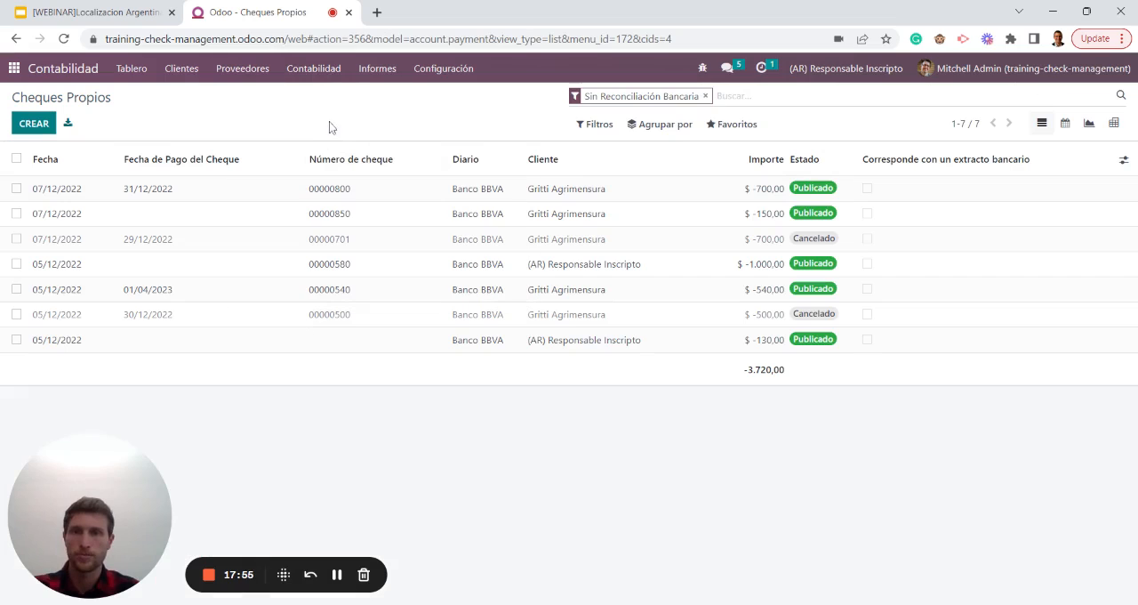
Switch to the Google Slides presentation to review the demo cases, and return to Odoo.
left_click(76, 14)
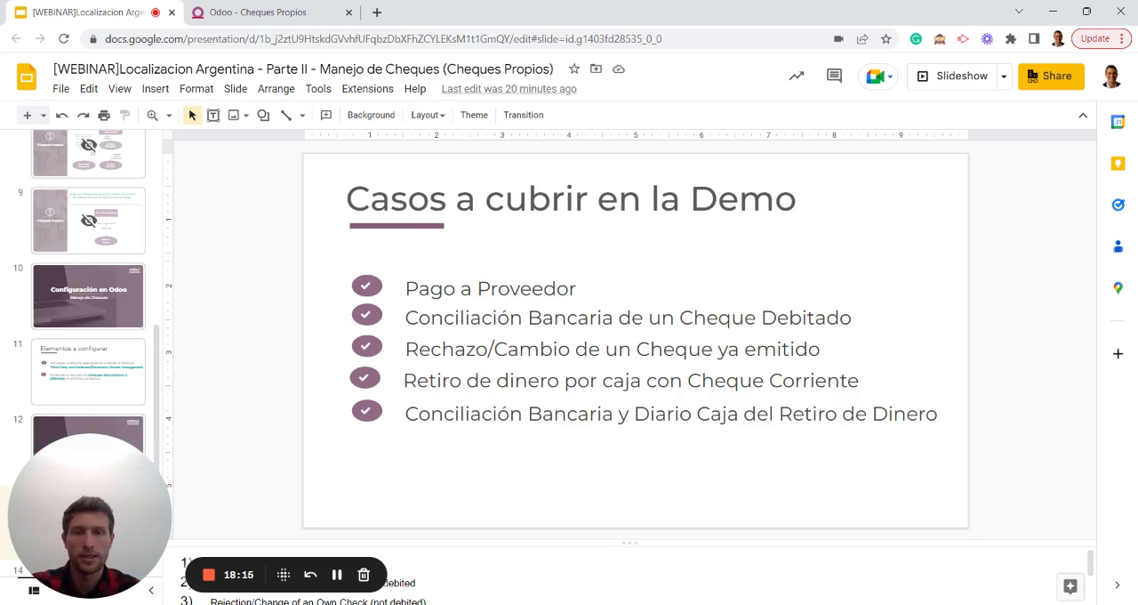
left_click(317, 10)
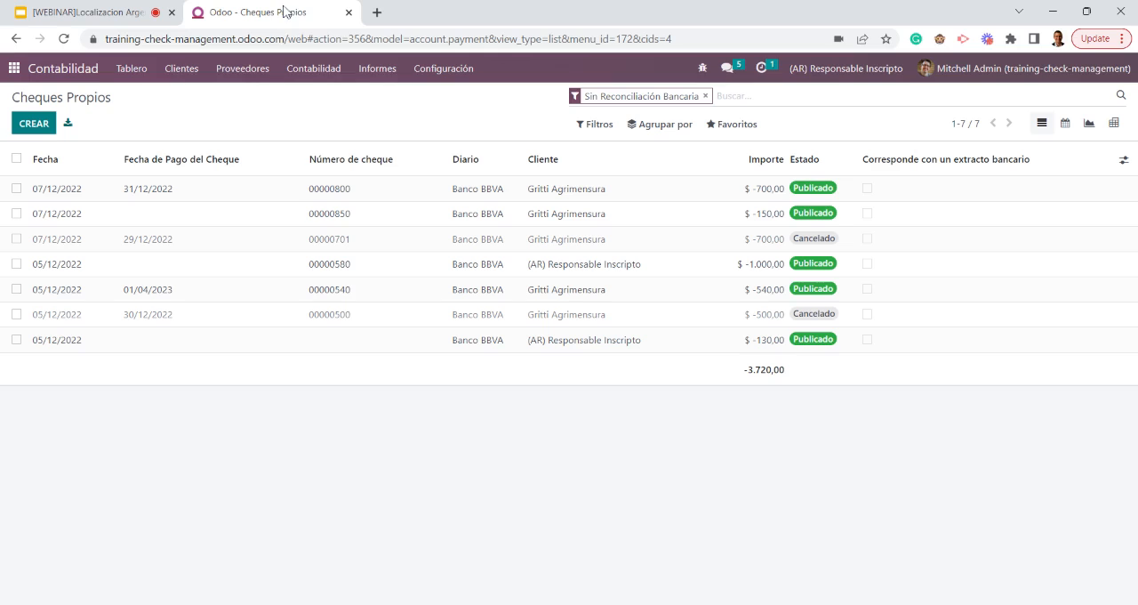
Create a new vendor payment from Banco BBVA using Cheques with check number 900, leaving the check payment date blank.
left_click(247, 73)
left_click(263, 136)
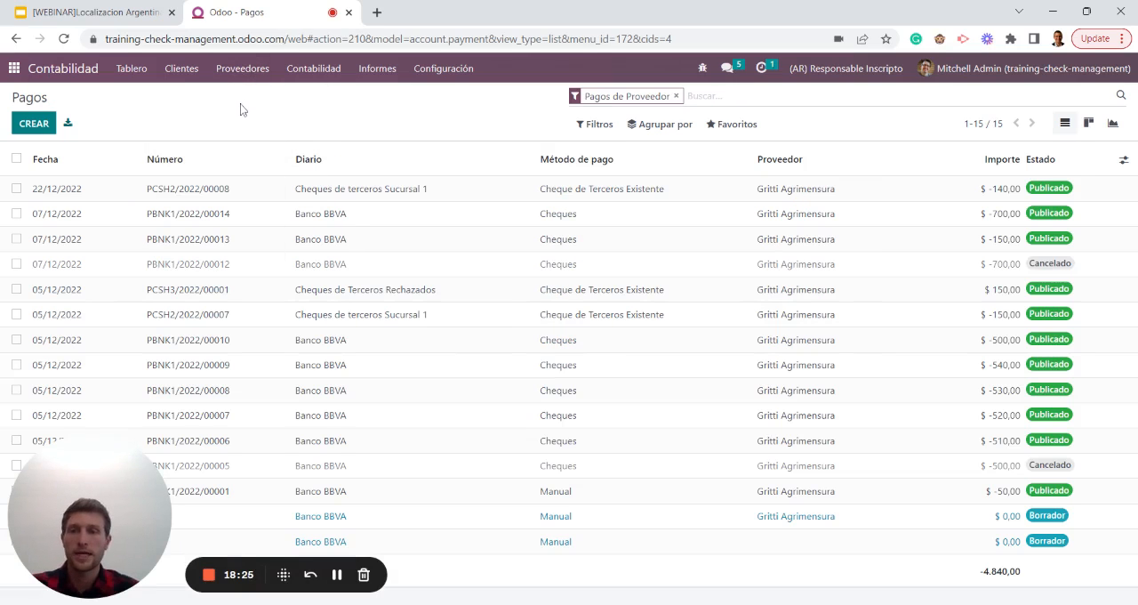
left_click(35, 126)
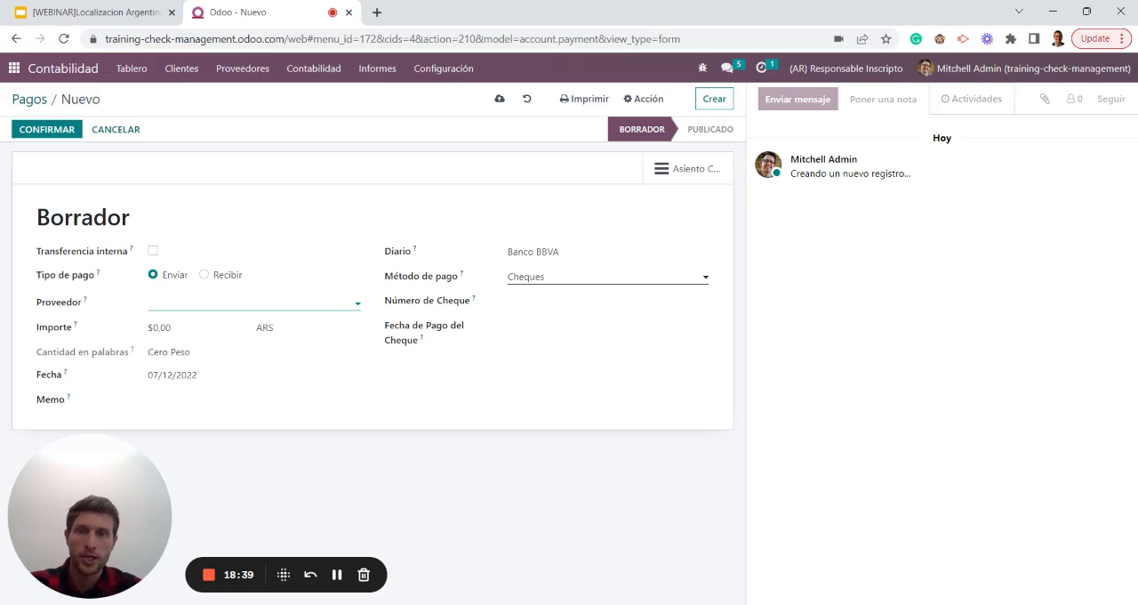
left_click(569, 301)
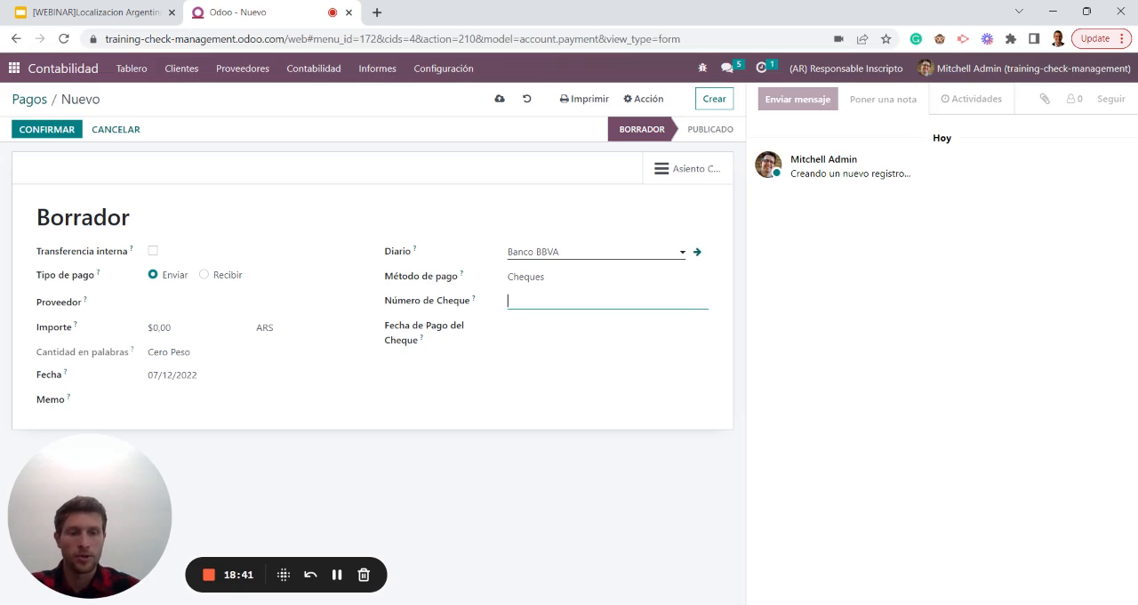
type("1000")
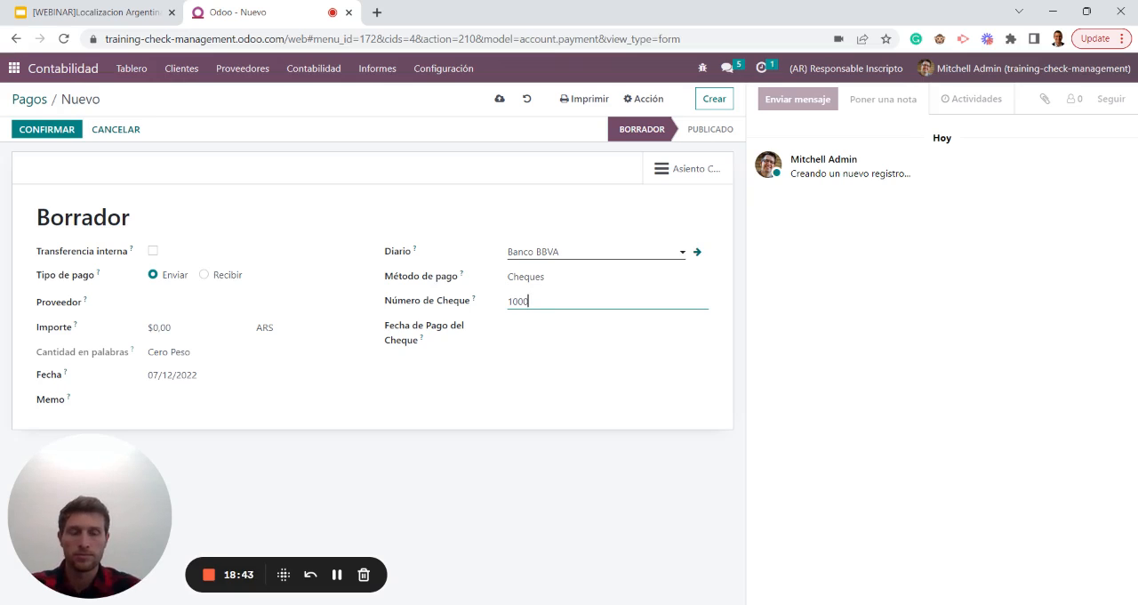
key("BackSpace")
key("BackSpace")
key("BackSpace")
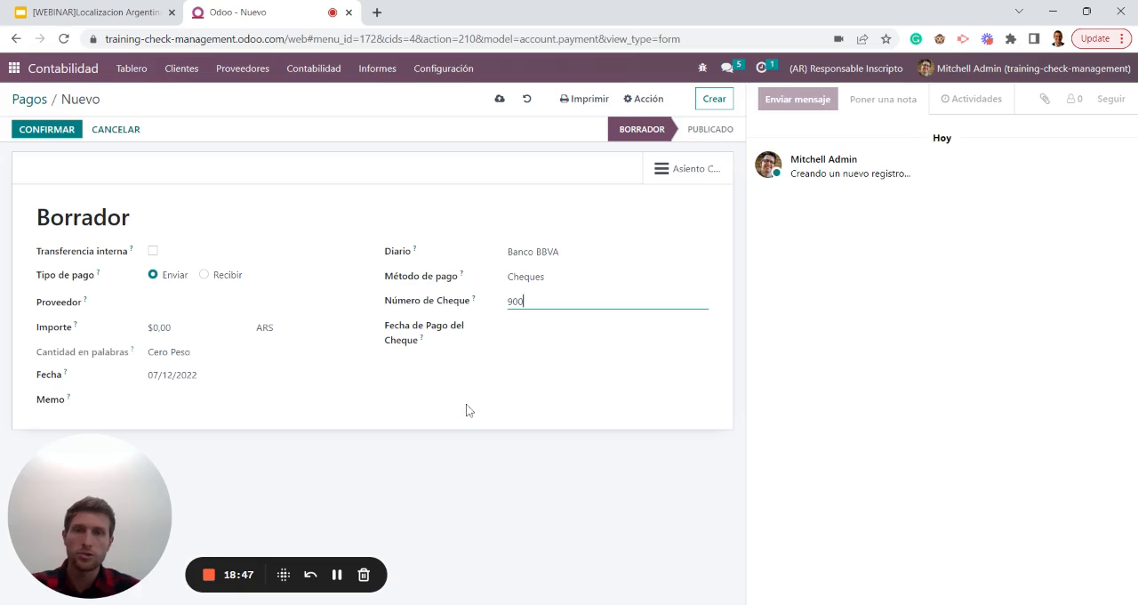
left_click(436, 325)
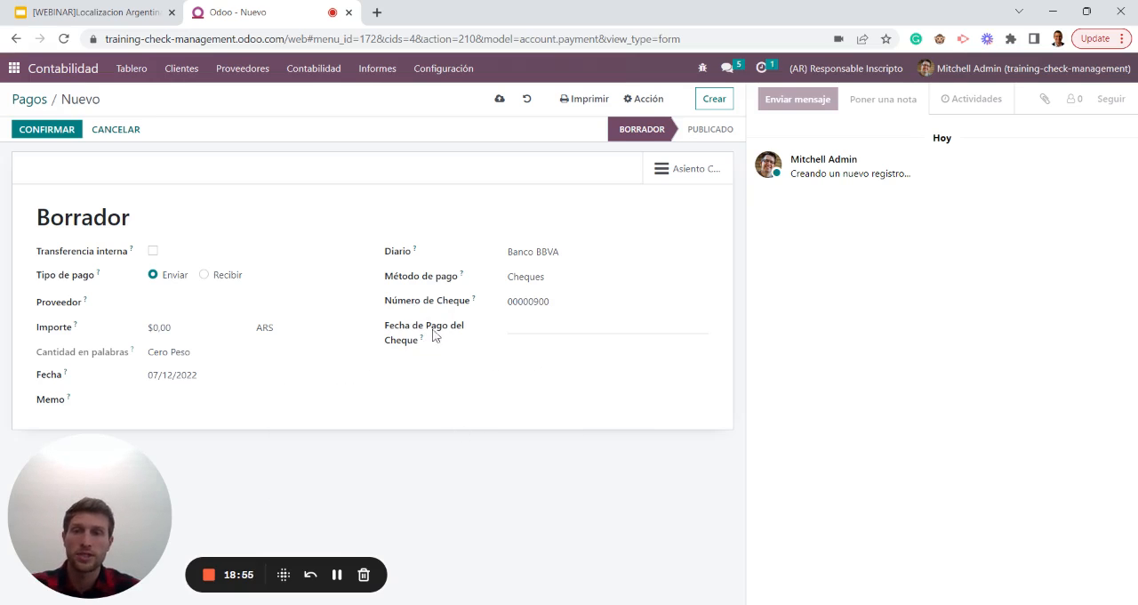
left_click(537, 329)
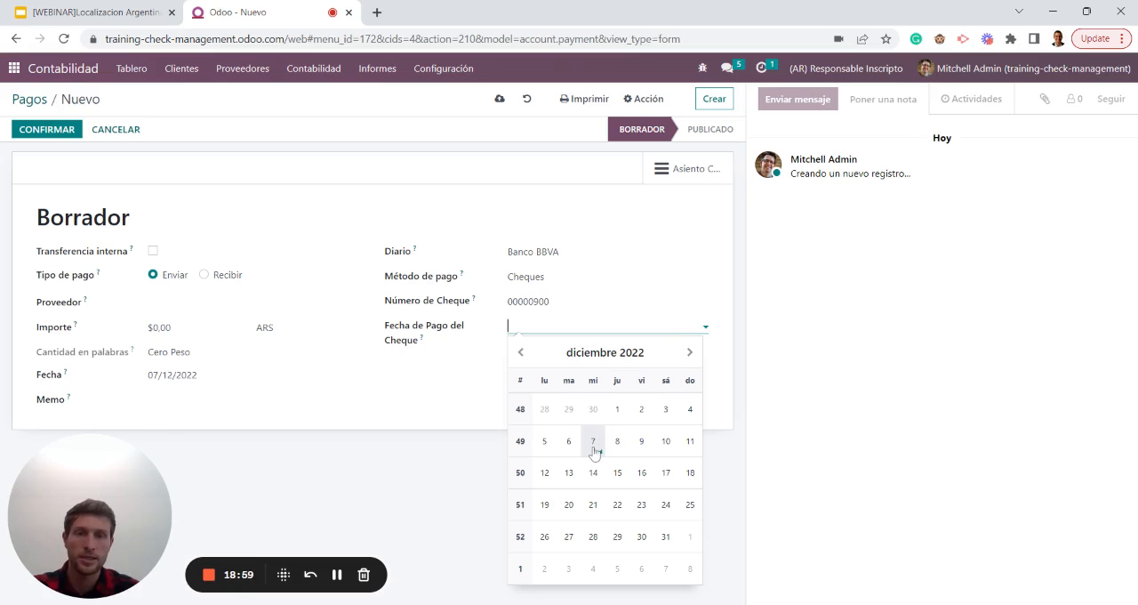
left_click(428, 420)
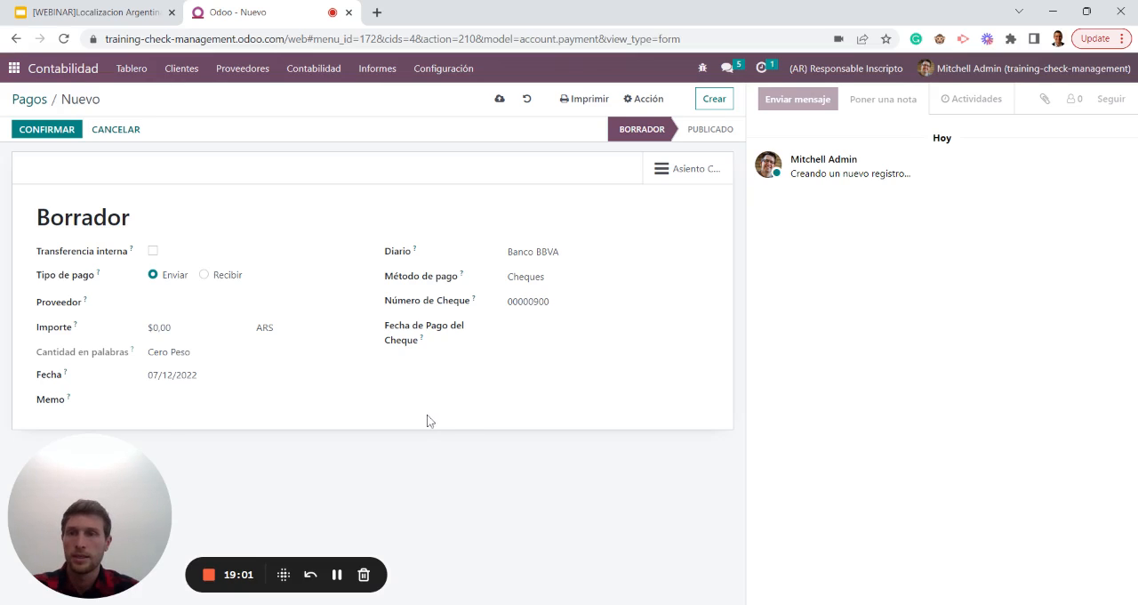
Make the payment a $1,000 internal transfer to the Efectivo journal with check number 900 and confirm it.
left_click(173, 328)
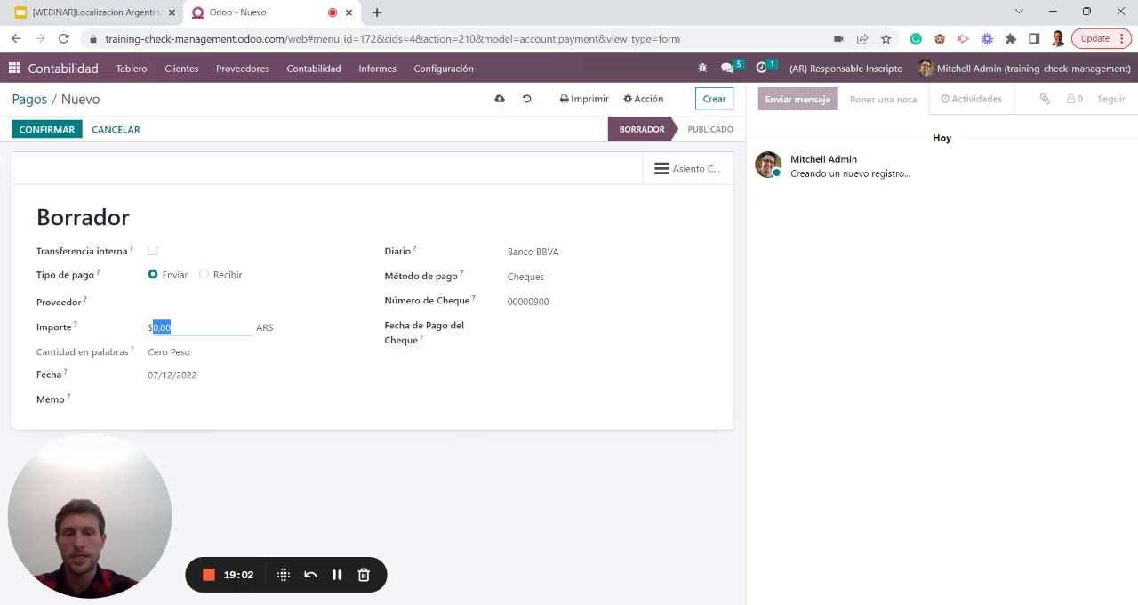
type("1000")
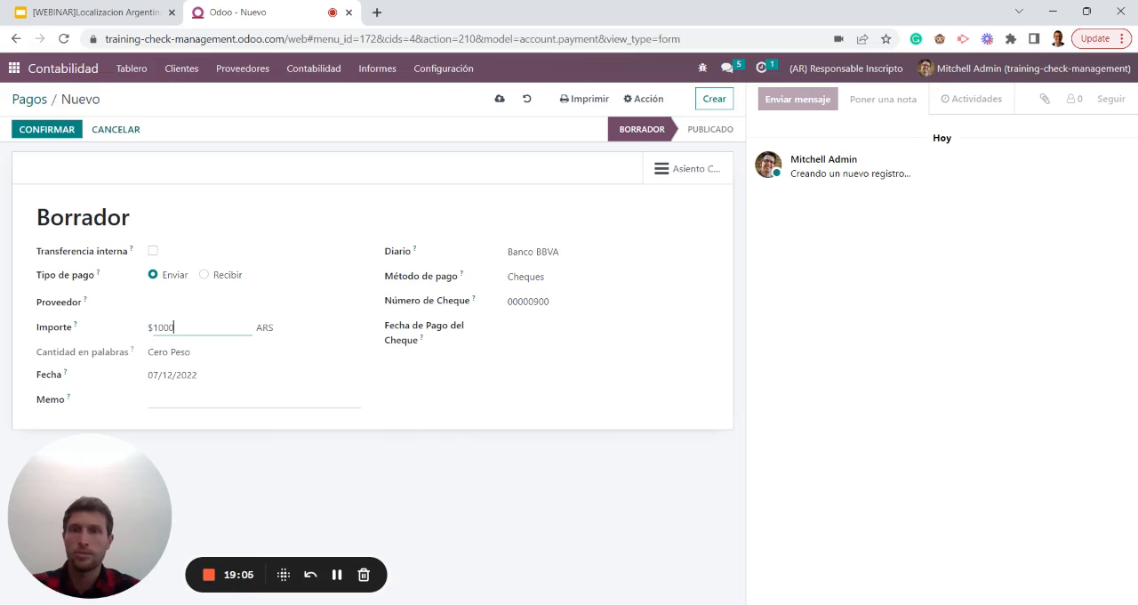
left_click(390, 430)
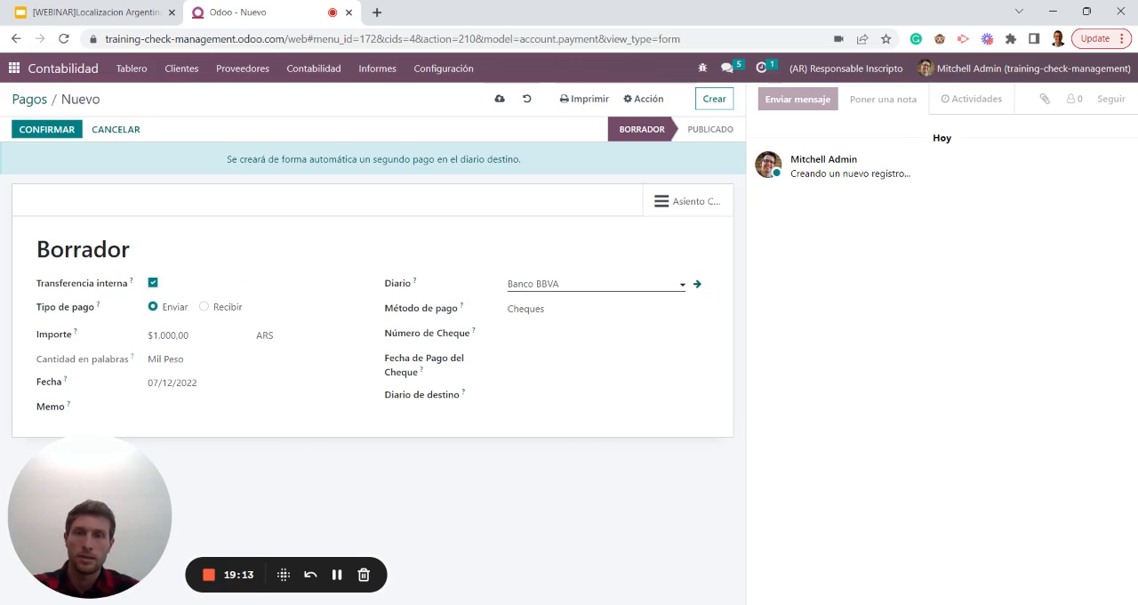
left_click(564, 333)
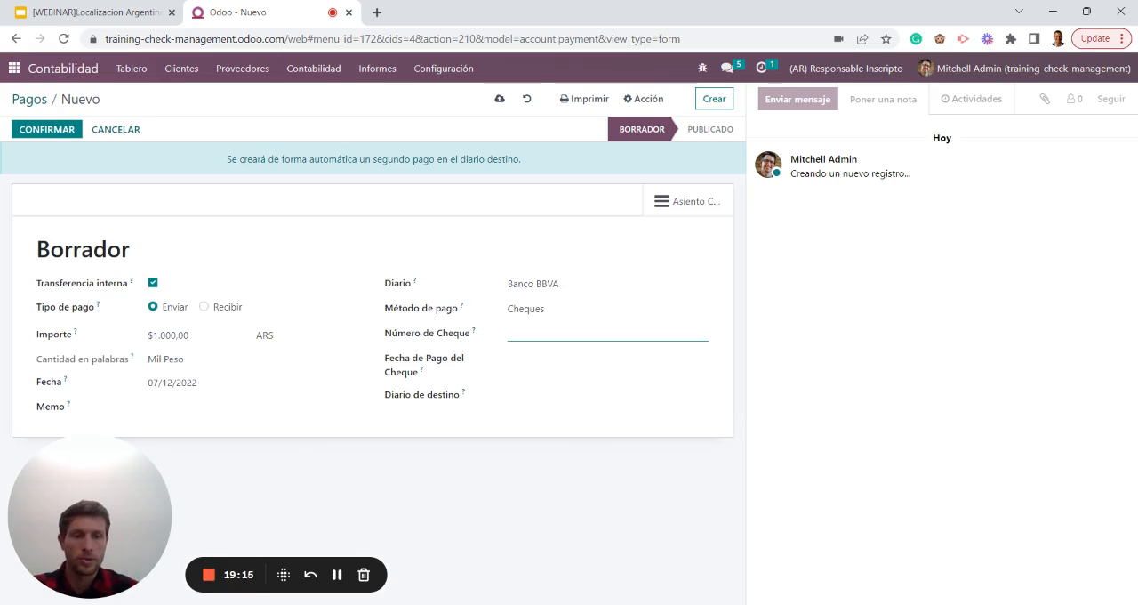
left_click(541, 394)
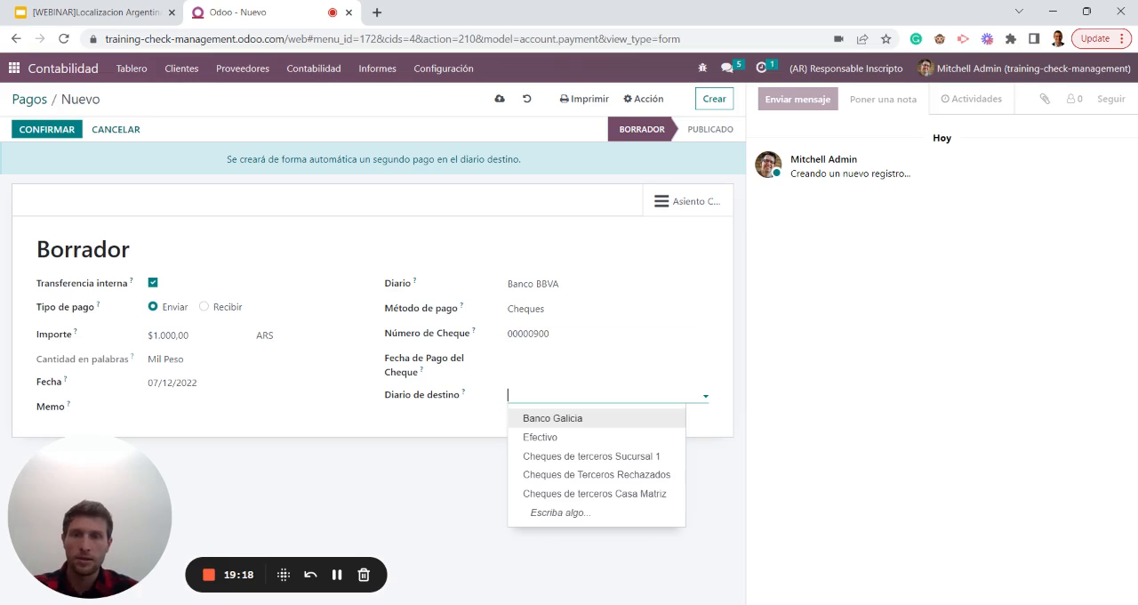
left_click(578, 437)
left_click(538, 333)
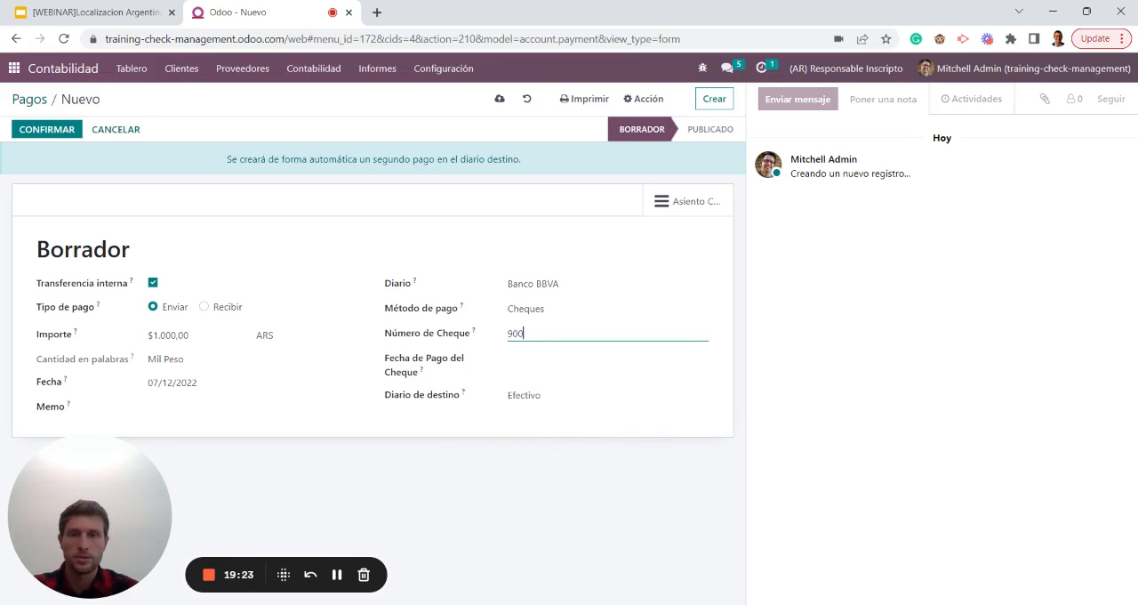
left_click(545, 488)
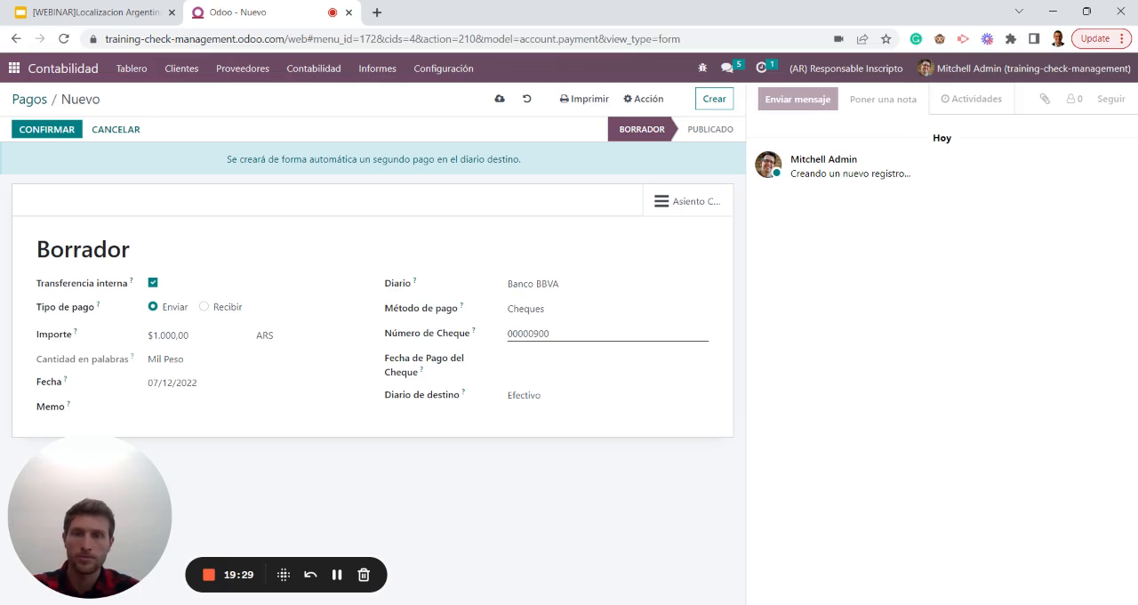
left_click(51, 131)
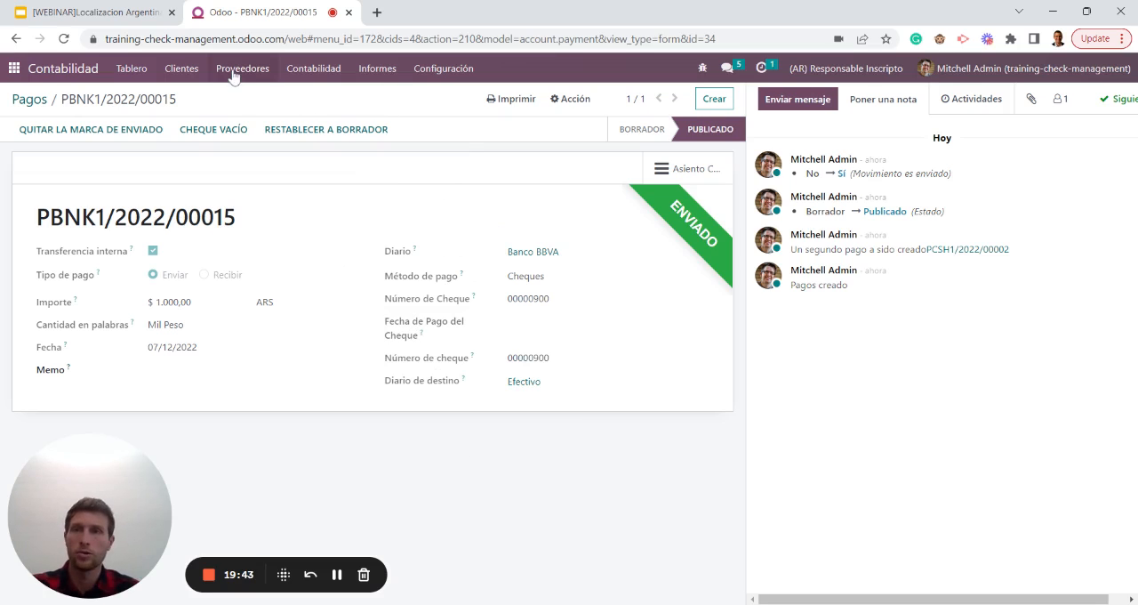
Open the customer payments list to review the paired Banco BBVA and Efectivo payments of the internal transfer.
left_click(183, 71)
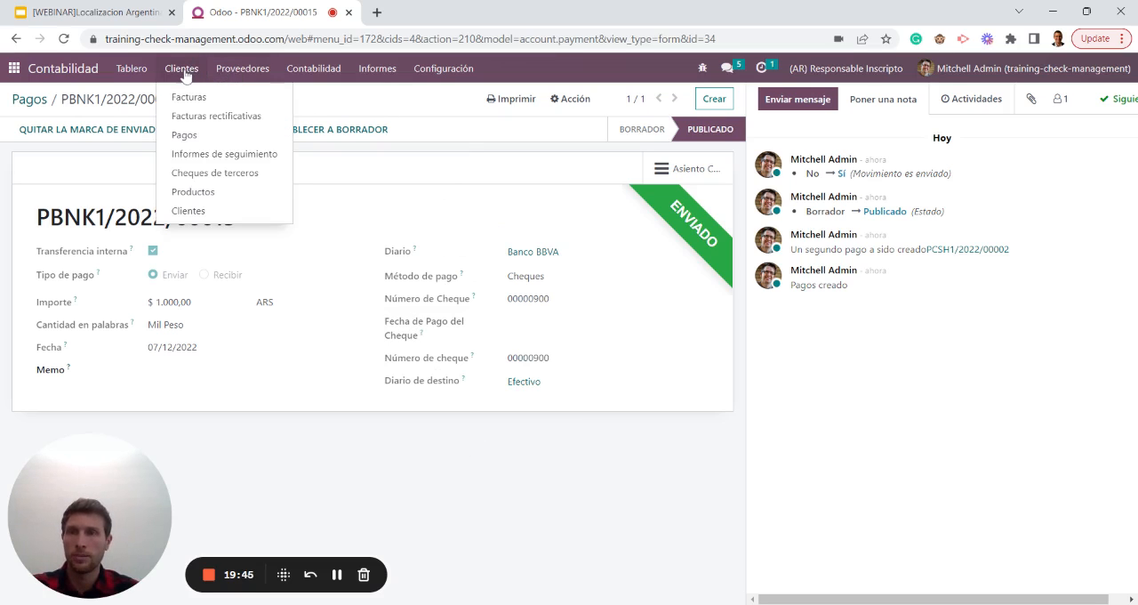
left_click(186, 74)
left_click(186, 70)
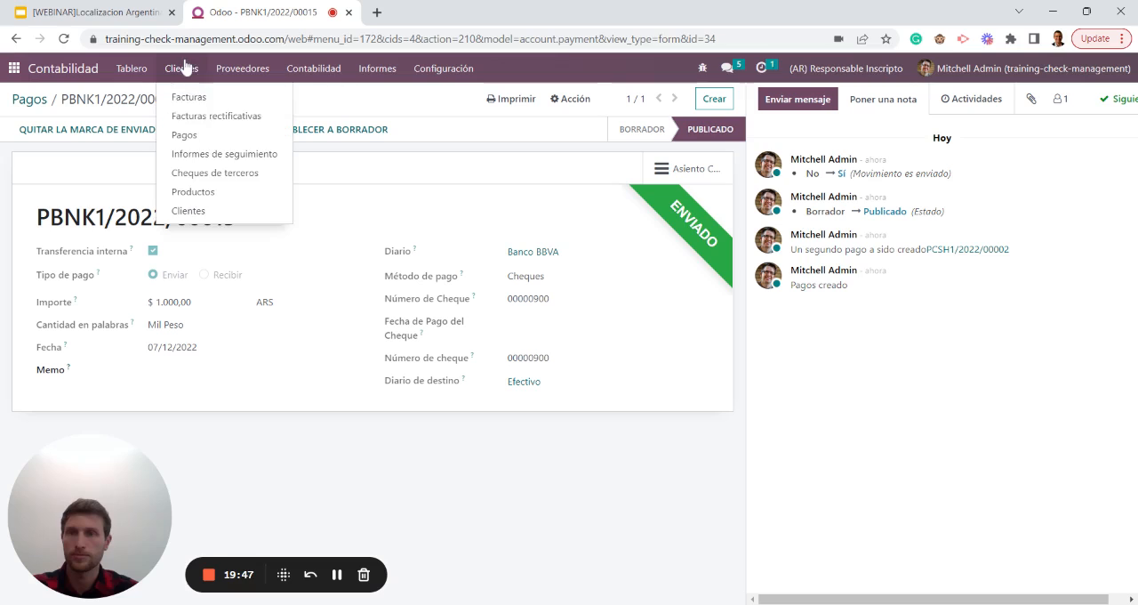
left_click(196, 138)
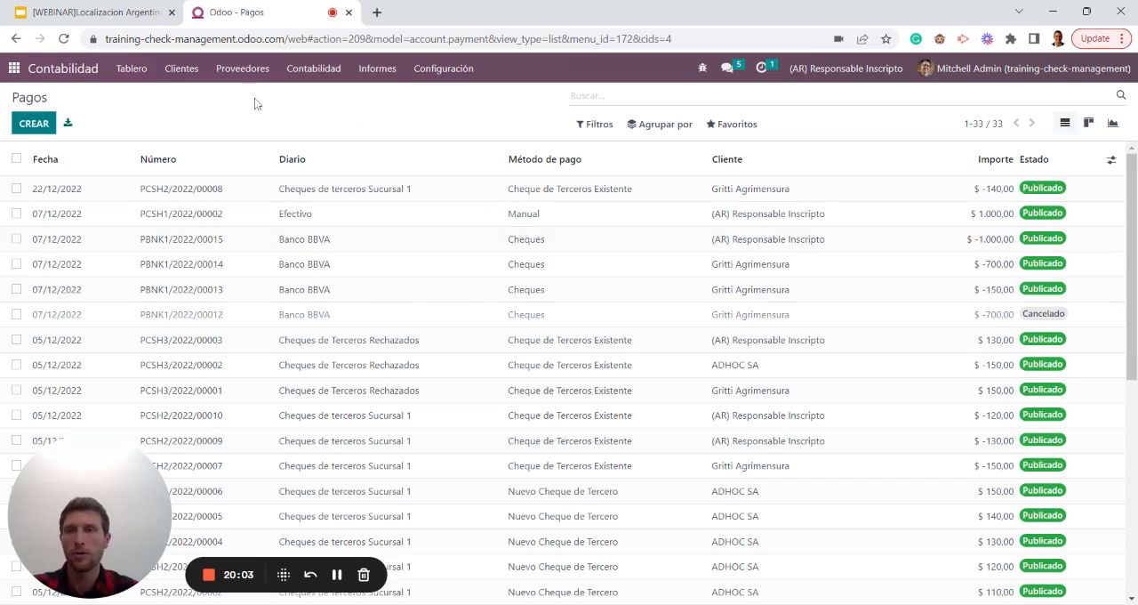
Open the bank reconciliation of the Banco BBVA journal from the accounting dashboard.
left_click(71, 78)
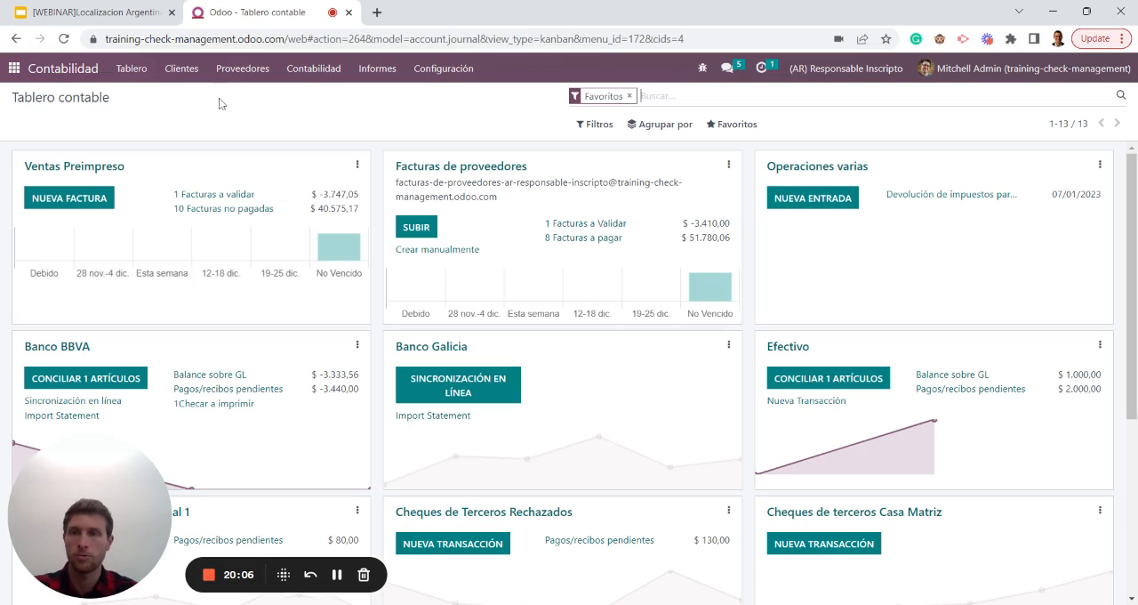
left_click(69, 346)
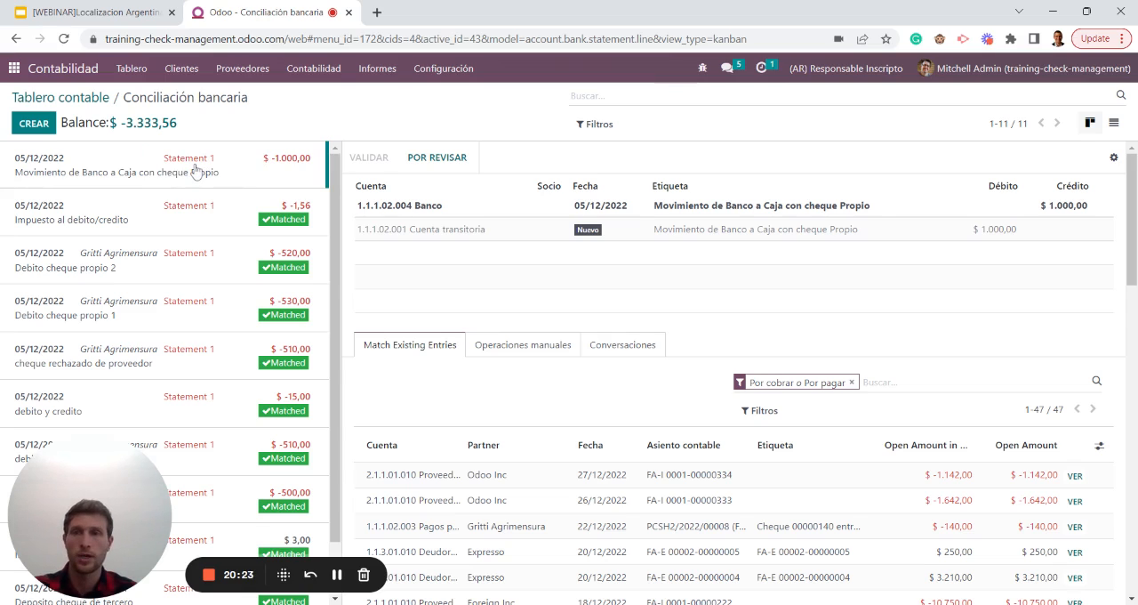
left_click(34, 124)
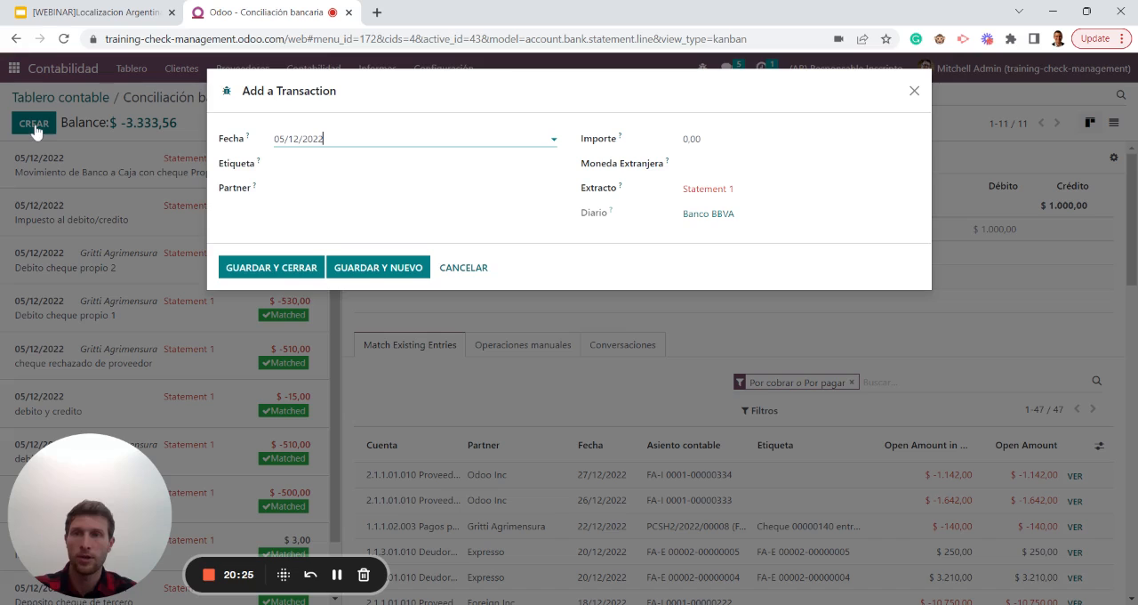
left_click(373, 164)
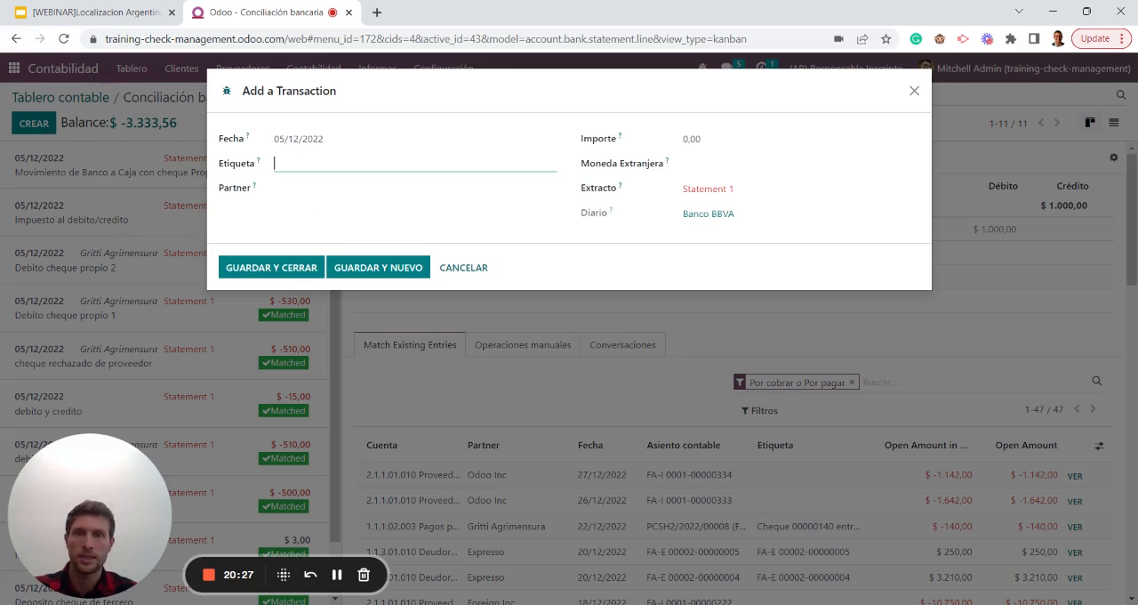
left_click(734, 139)
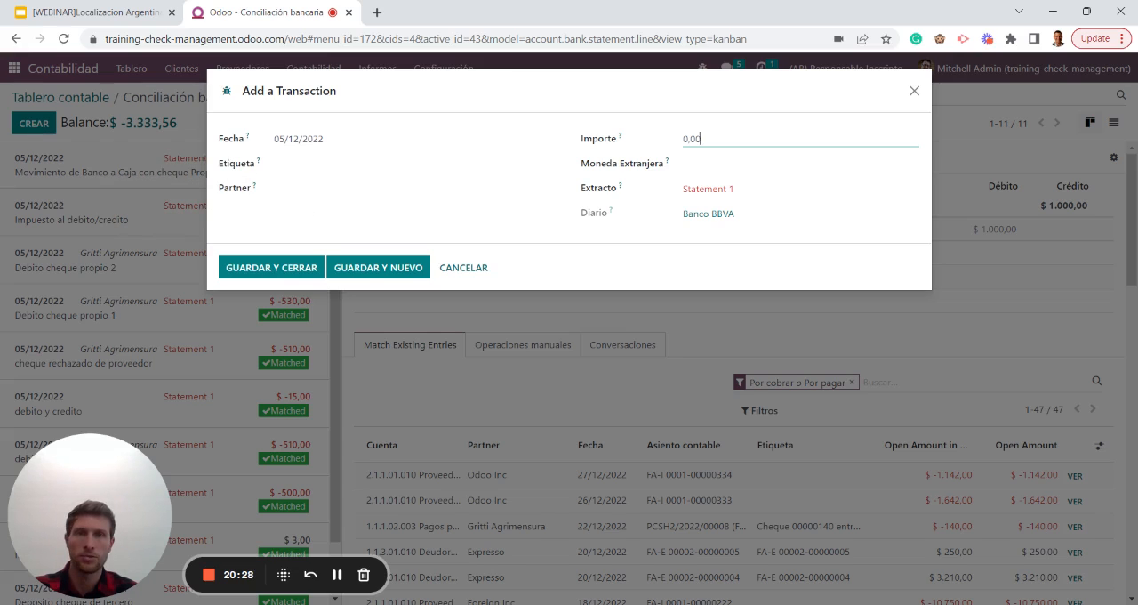
left_click(478, 267)
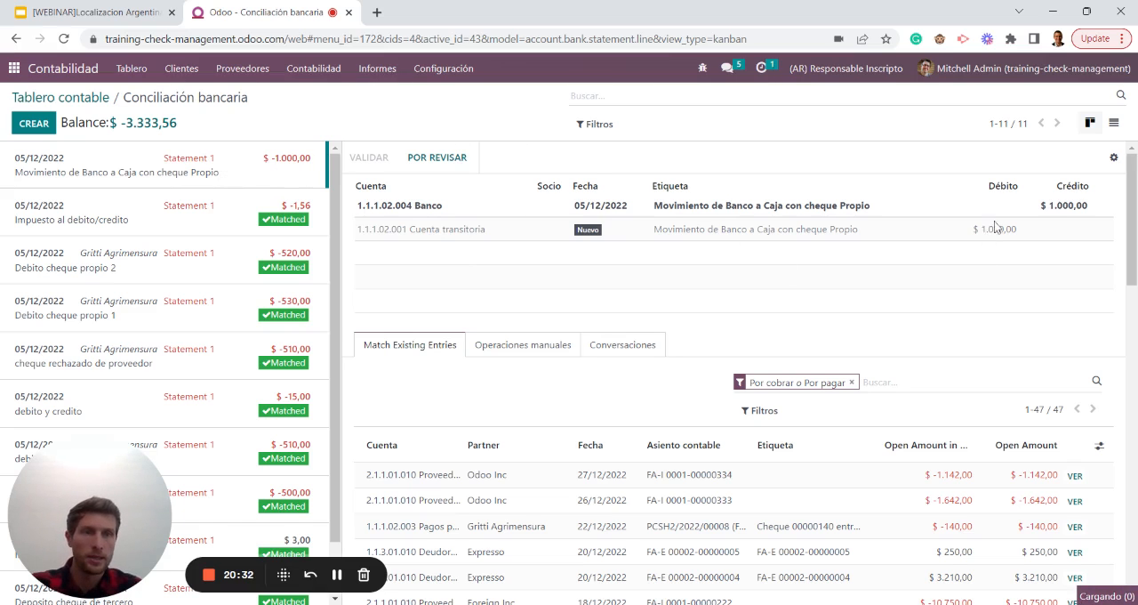
Find check 00000900's payment PBNK1/2022/00015 among the existing entries to match and view its journal entry.
scroll(1003, 504, "down", 1)
scroll(1004, 504, "down", 2)
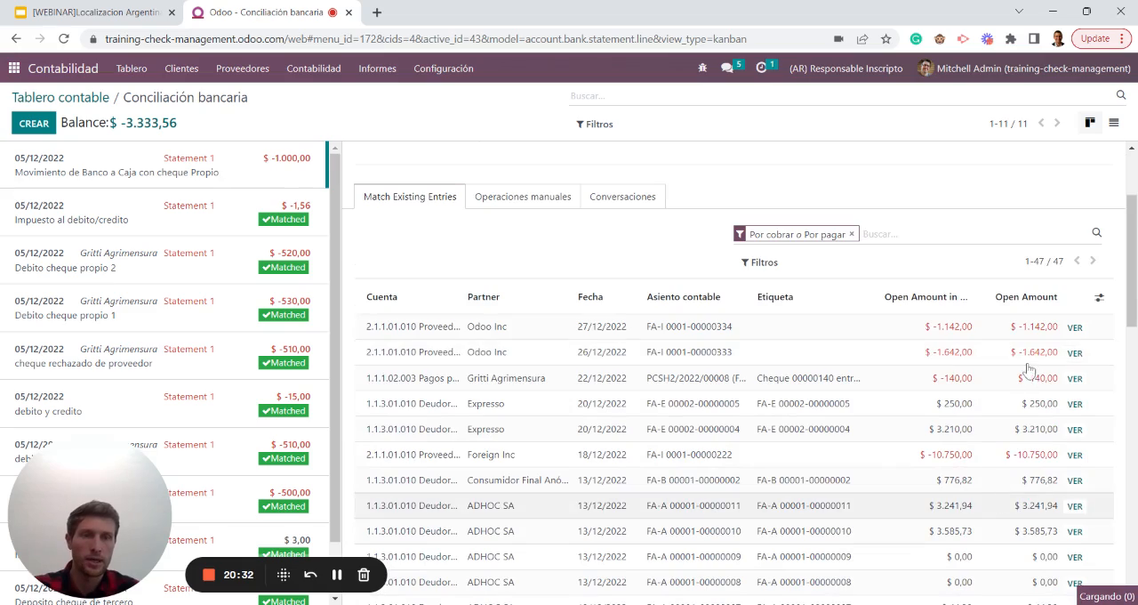
scroll(1032, 436, "down", 1)
scroll(1024, 448, "down", 3)
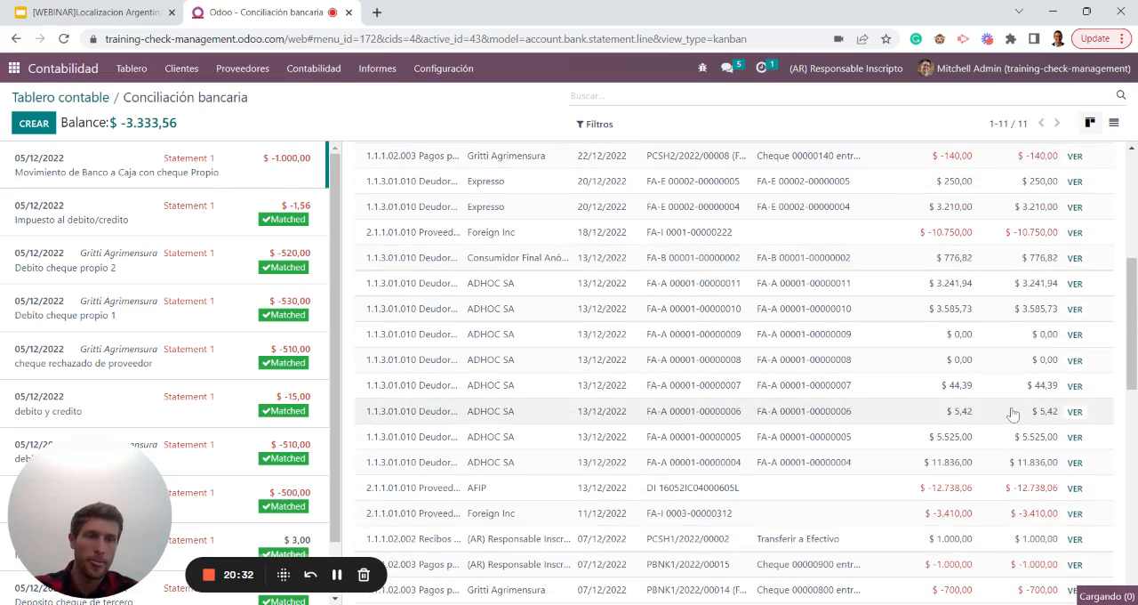
scroll(1024, 449, "up", 5)
scroll(1024, 453, "down", 6)
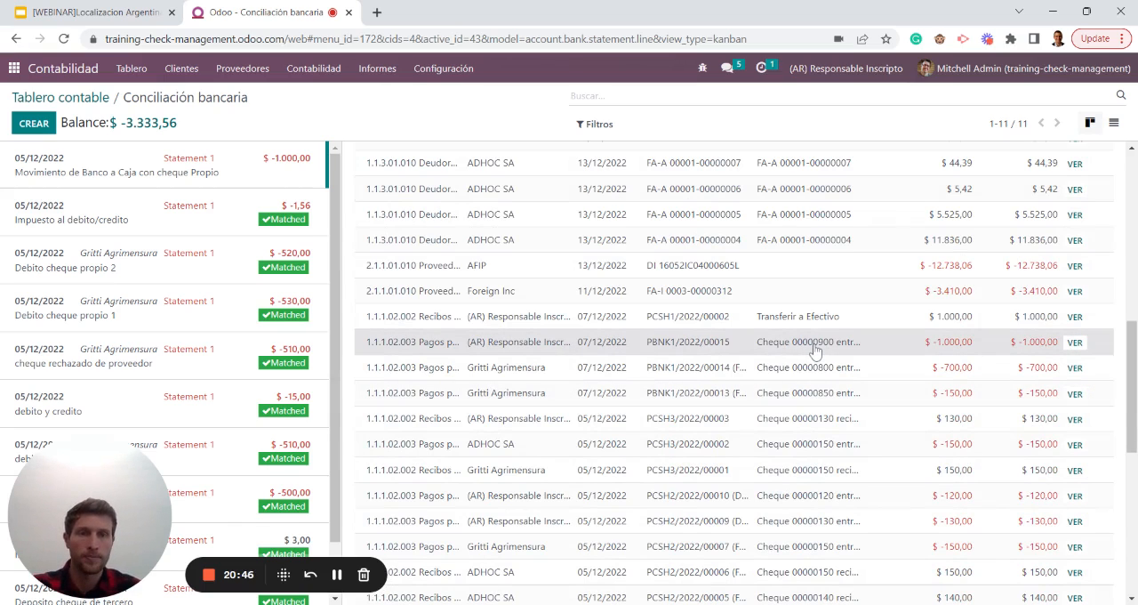
left_click(1076, 348)
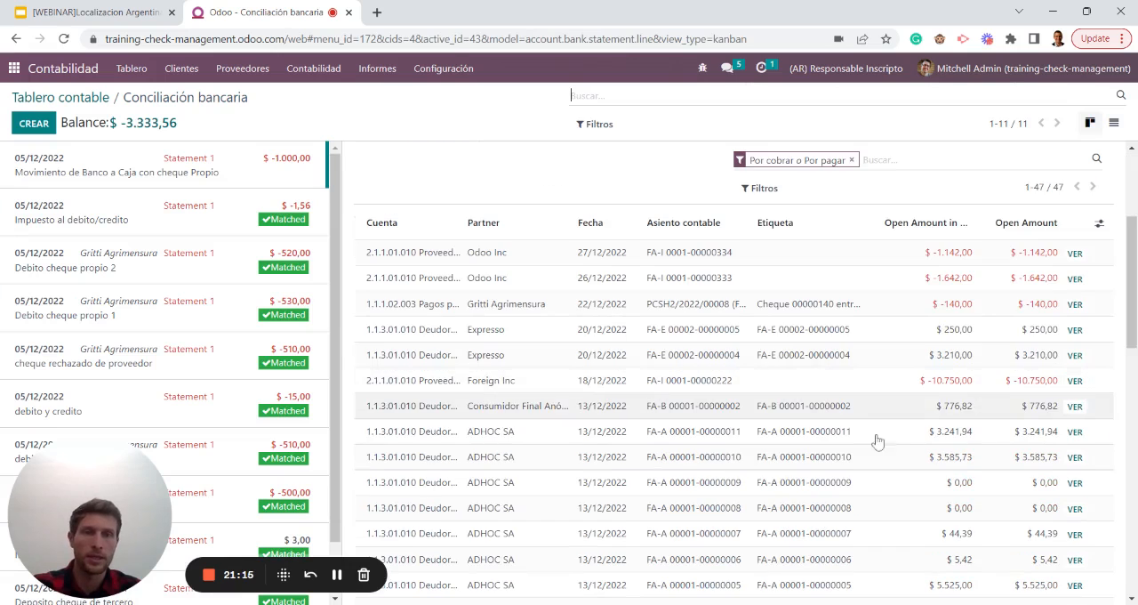
Match the $1,000 bank-to-cash statement line with payment PBNK1/2022/00015 for check 00000900 and validate the reconciliation.
scroll(889, 445, "down", 3)
scroll(896, 464, "down", 2)
scroll(917, 463, "down", 1)
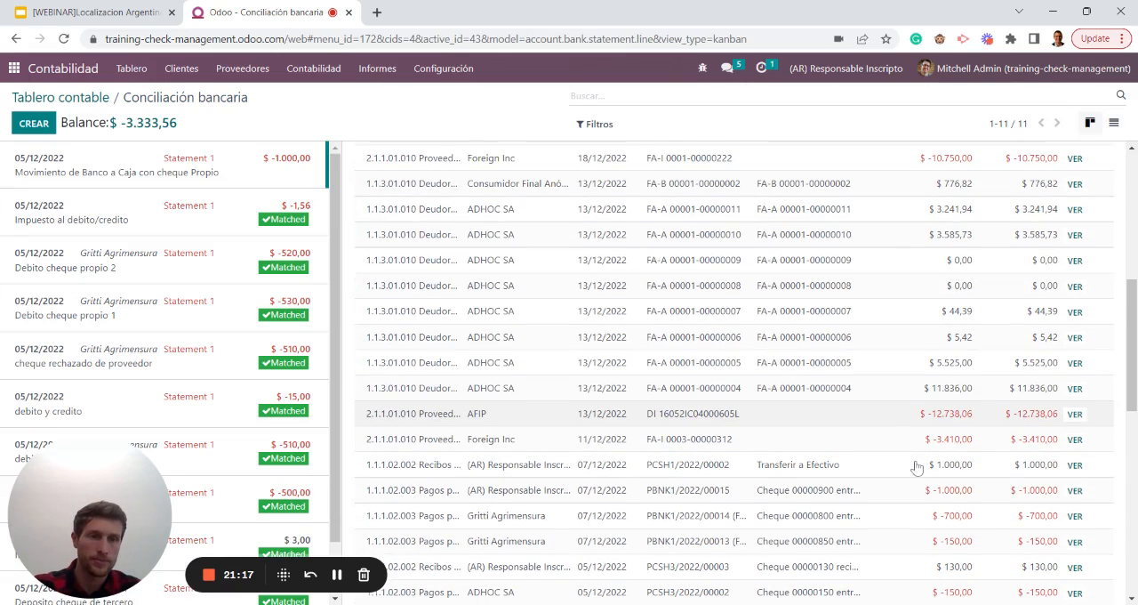
left_click(880, 492)
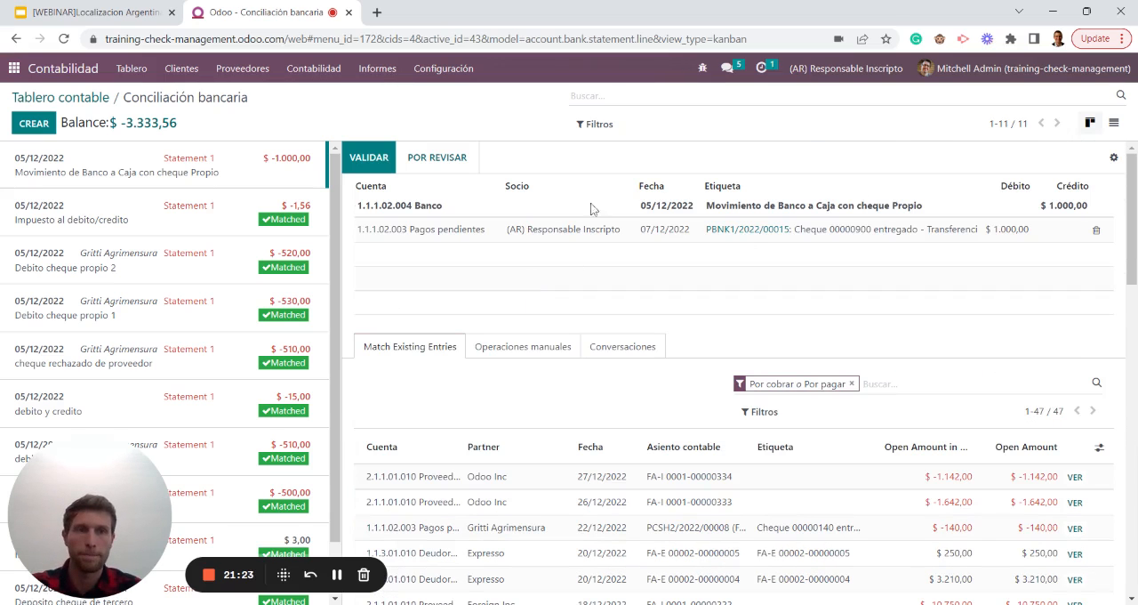
left_click(368, 160)
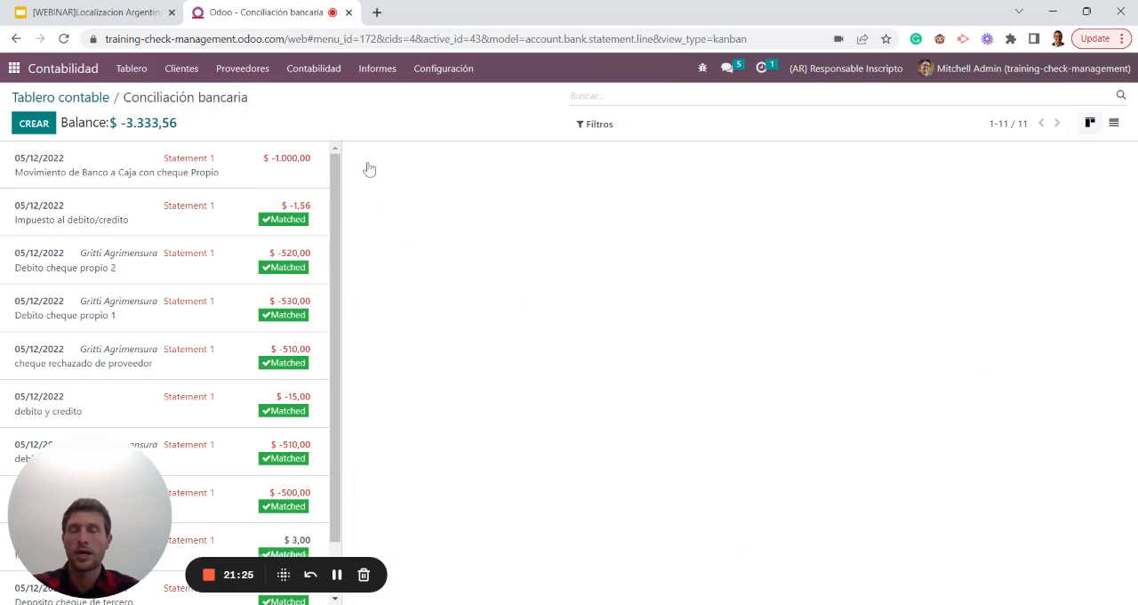
In the Efectivo journal, match the $1,000 bank-to-cash statement line with PCSH1/2022/00002 (Transferir a Efectivo) and validate it.
left_click(58, 74)
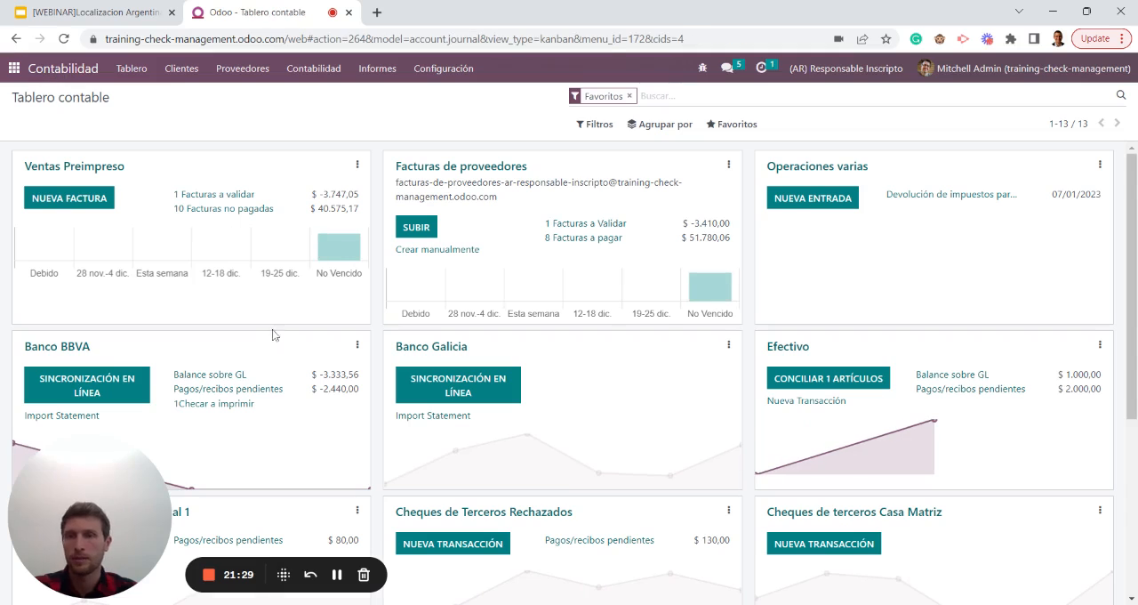
left_click(789, 383)
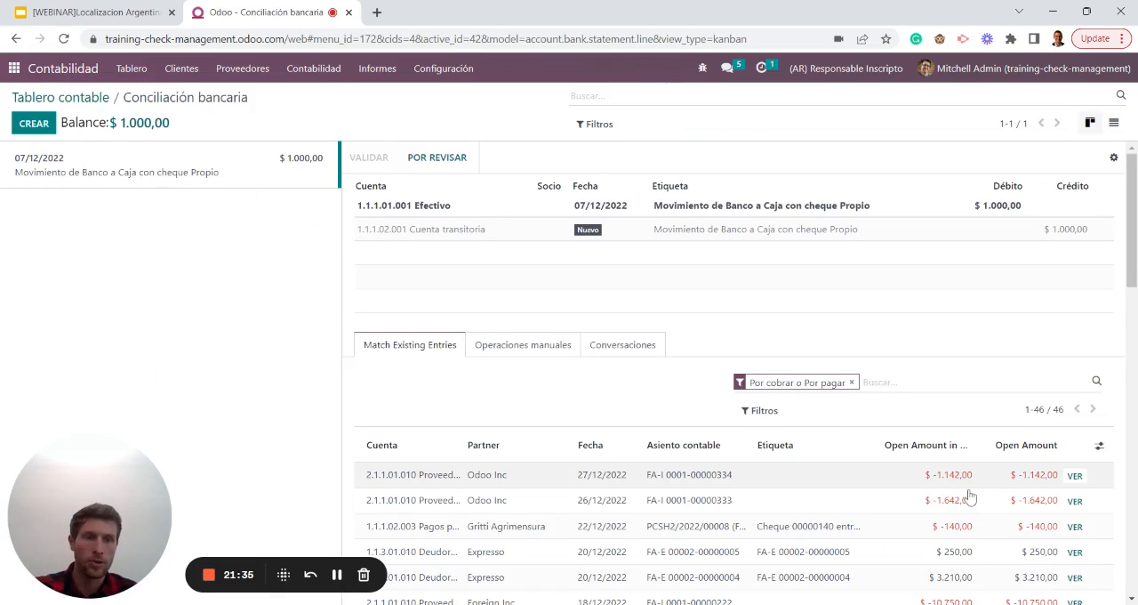
scroll(970, 498, "down", 1)
scroll(968, 505, "down", 3)
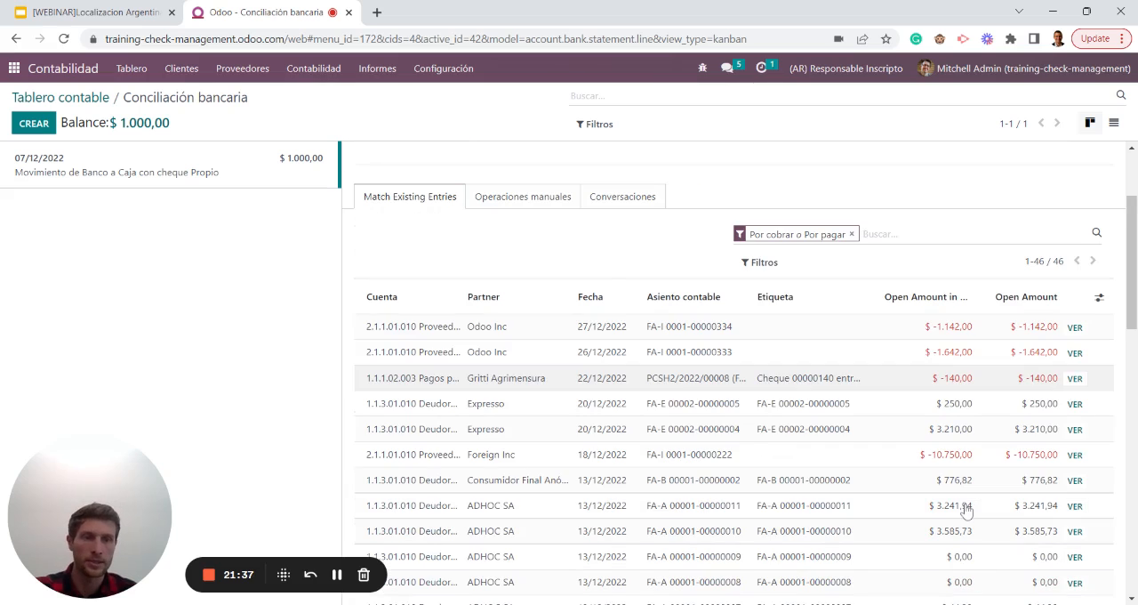
scroll(967, 509, "down", 2)
scroll(953, 504, "down", 2)
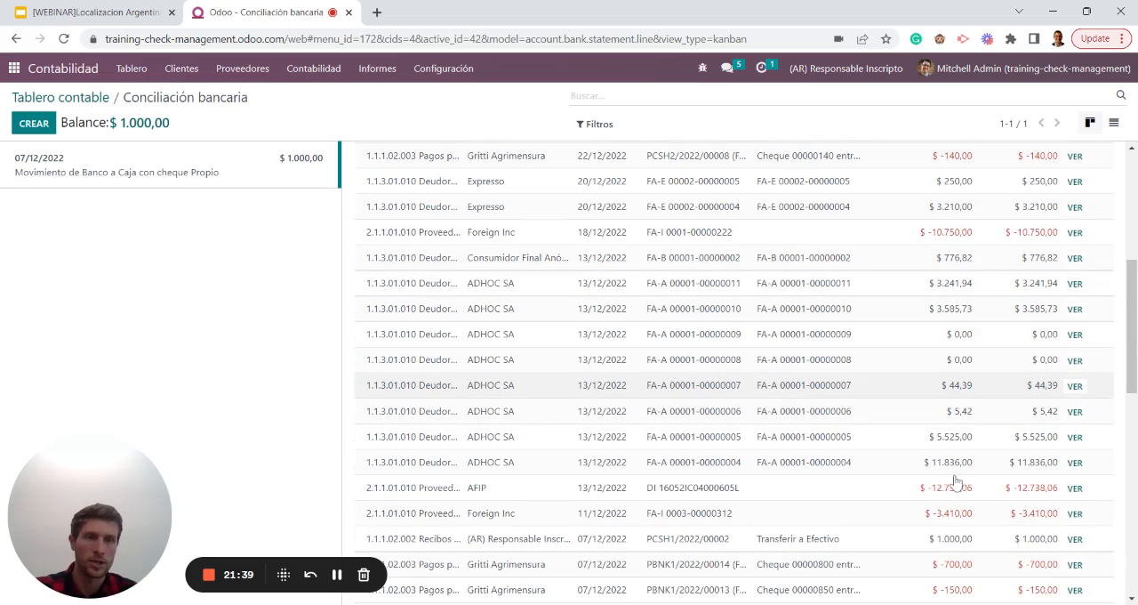
scroll(955, 483, "down", 1)
scroll(941, 505, "down", 1)
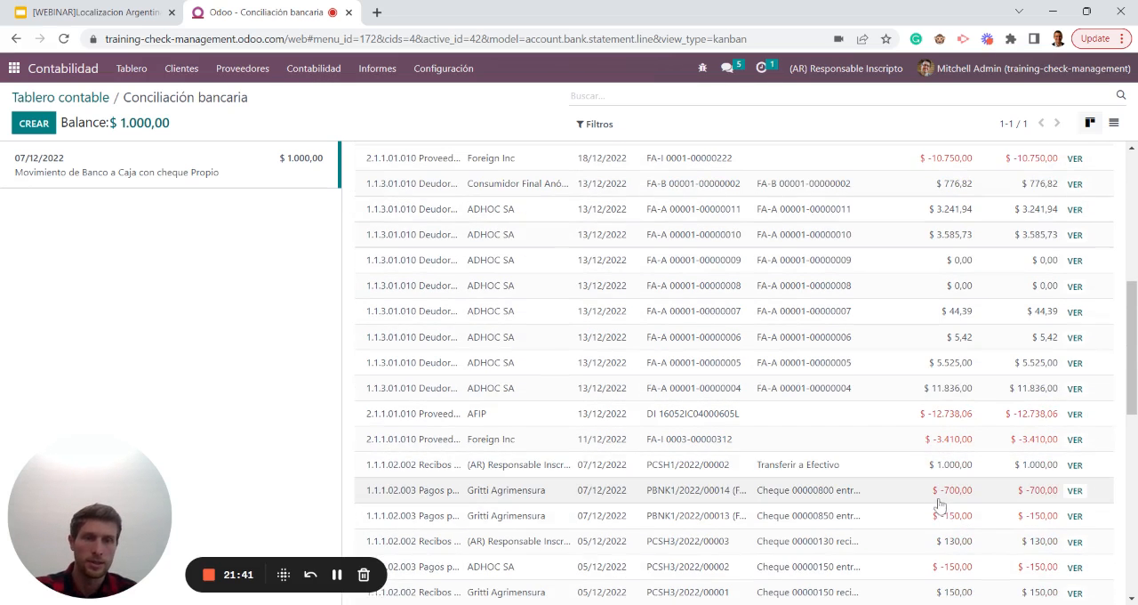
left_click(831, 470)
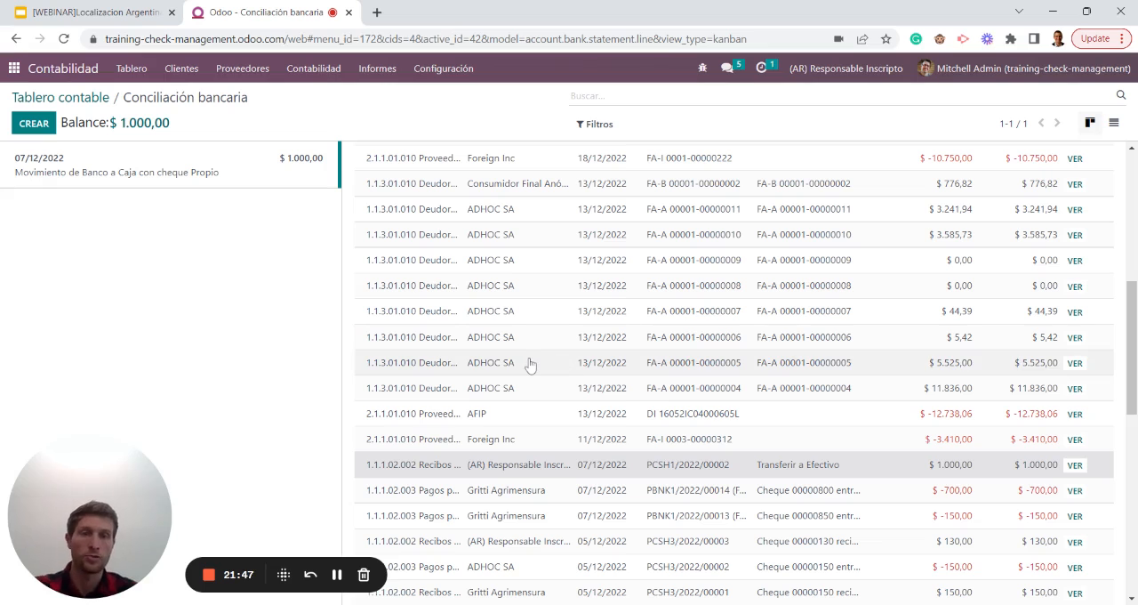
left_click(372, 157)
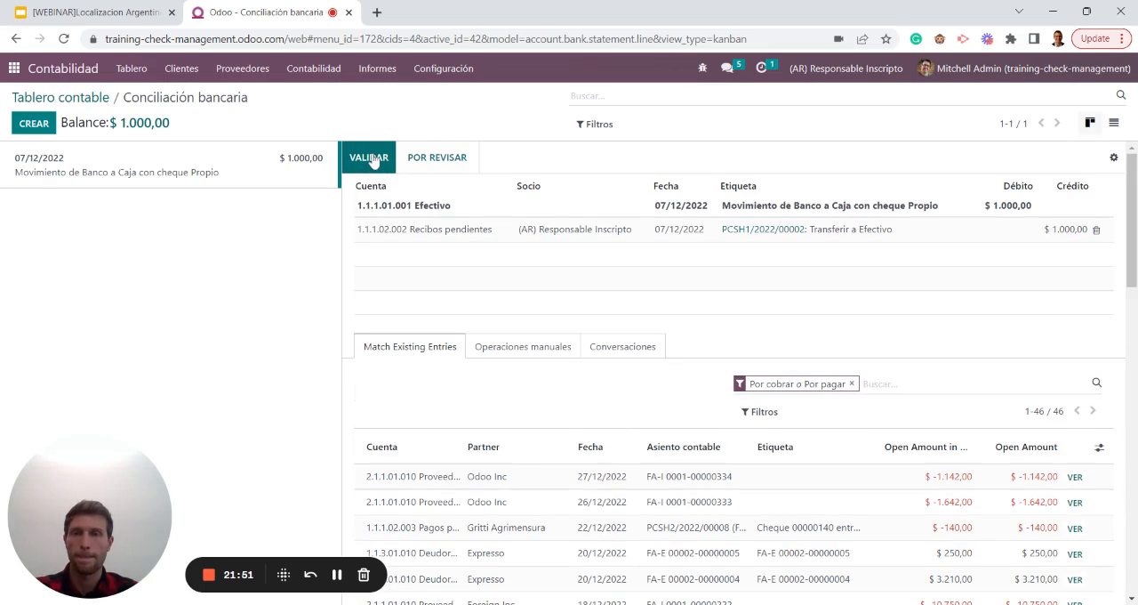
Open the vendor own-checks list and remove the Sin Reconciliación Bancaria filter to review all issued checks' bank matching status.
left_click(65, 75)
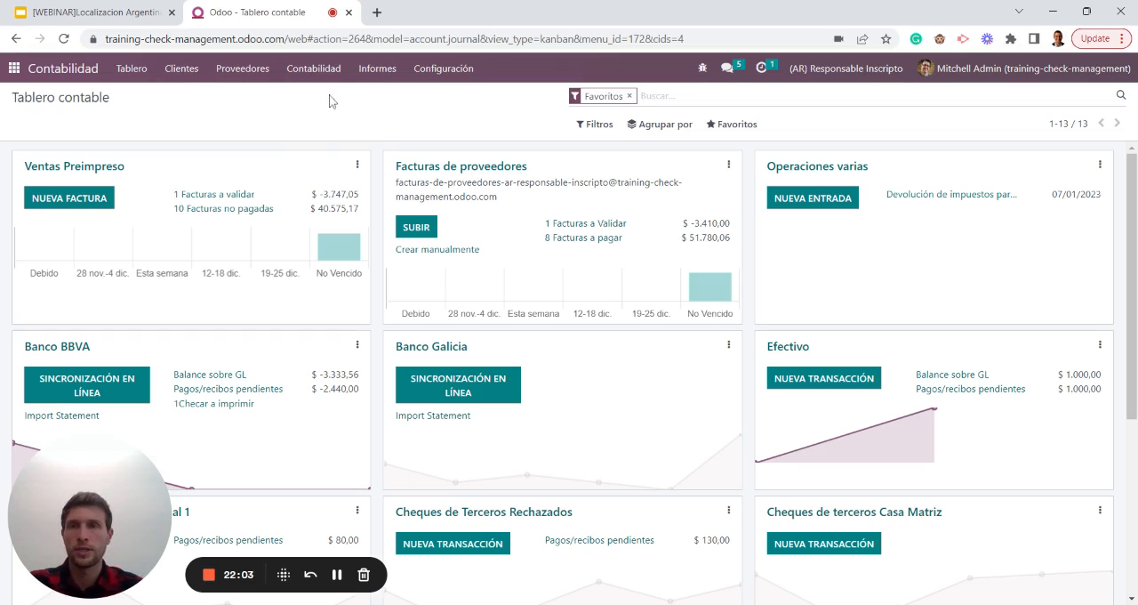
left_click(244, 80)
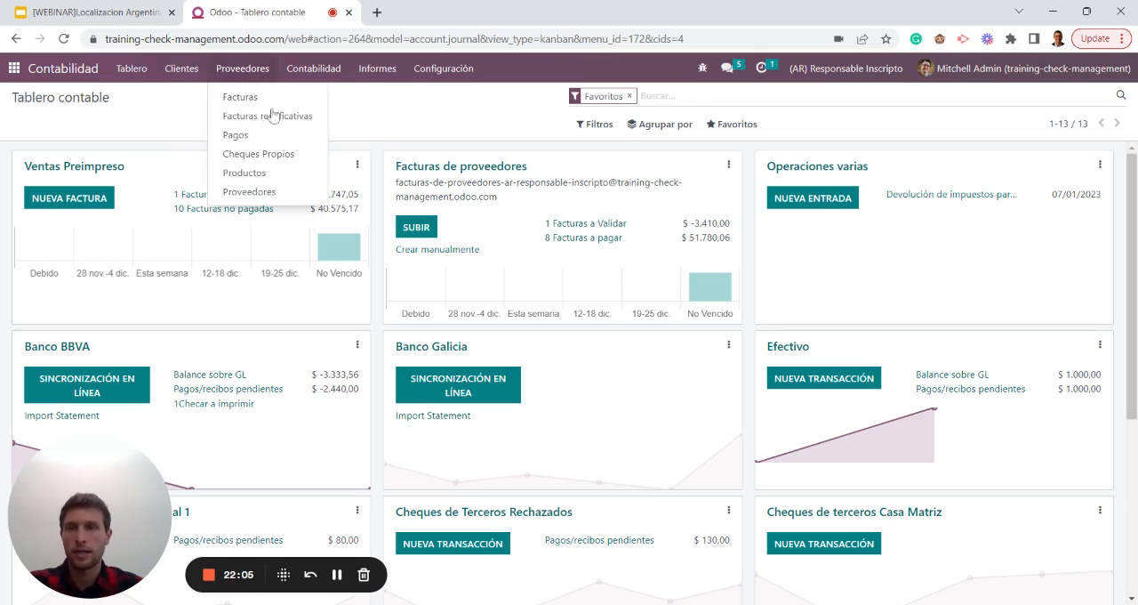
left_click(274, 157)
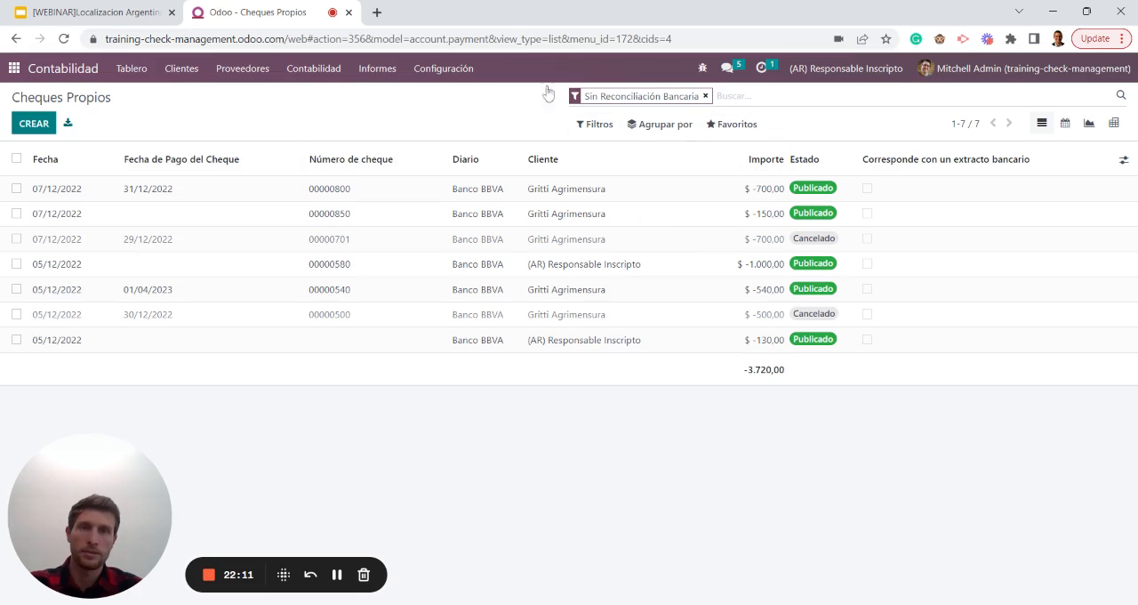
left_click(706, 96)
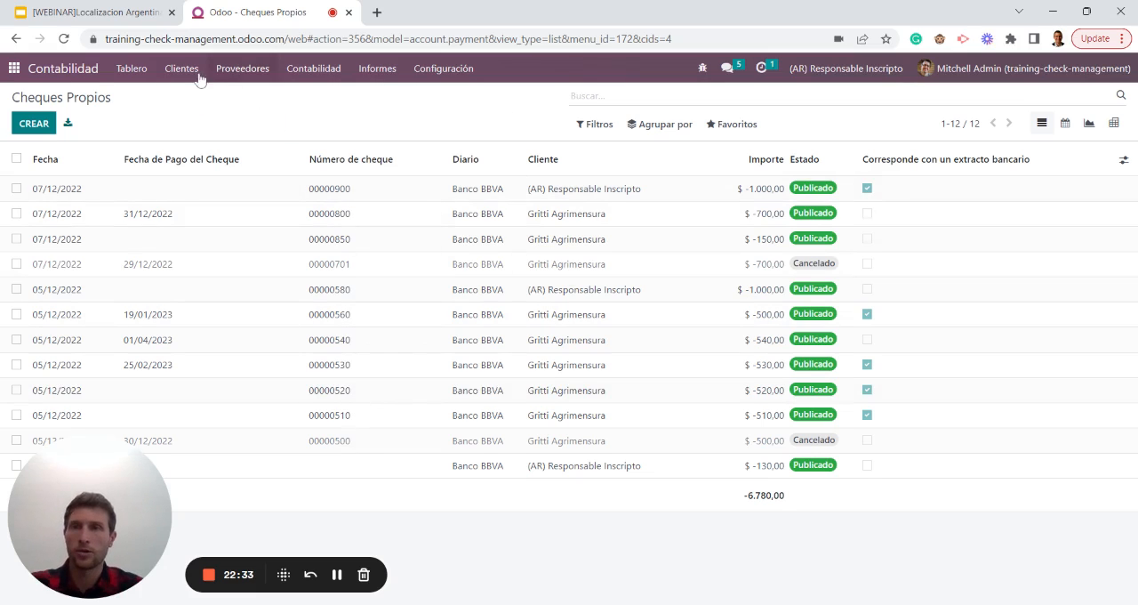
left_click(251, 73)
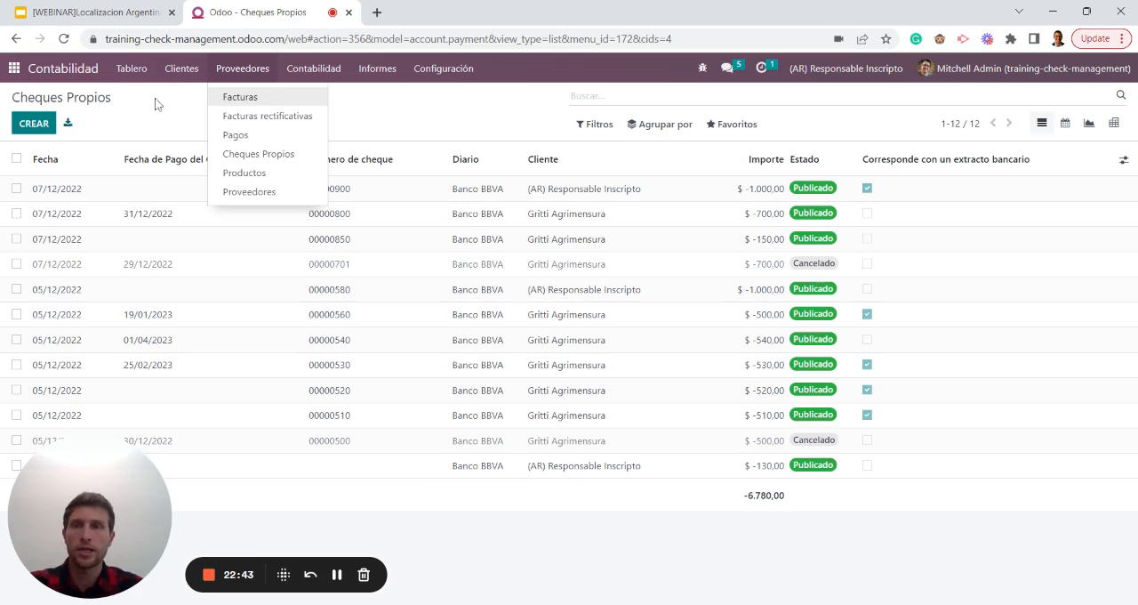
left_click(157, 103)
left_click(250, 68)
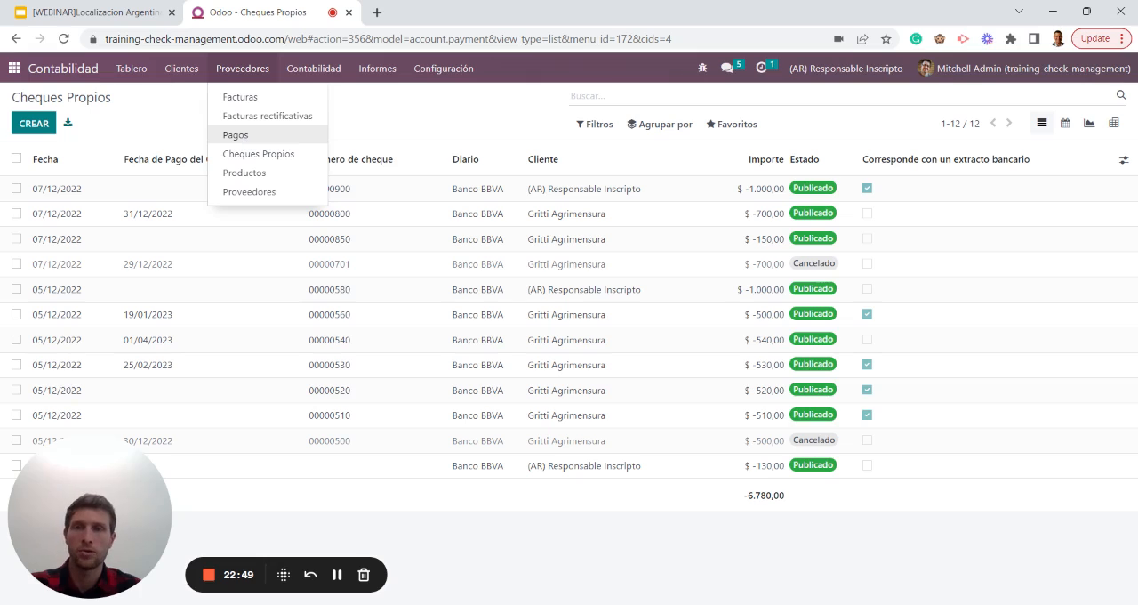
left_click(178, 104)
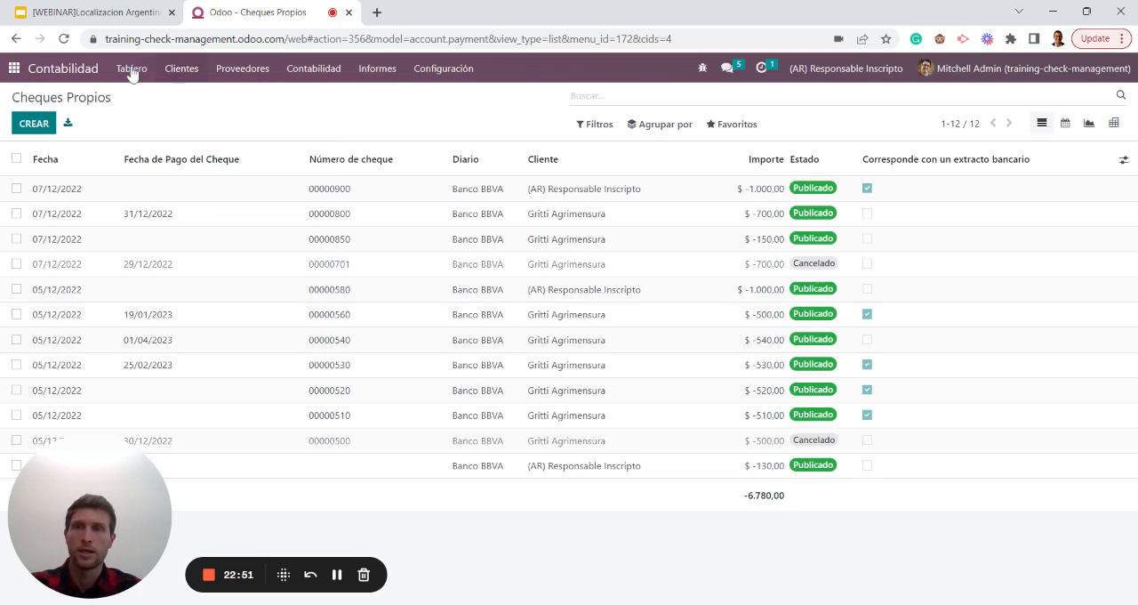
Return to the accounting dashboard and review the bank, cash and third-party check journal cards.
left_click(80, 71)
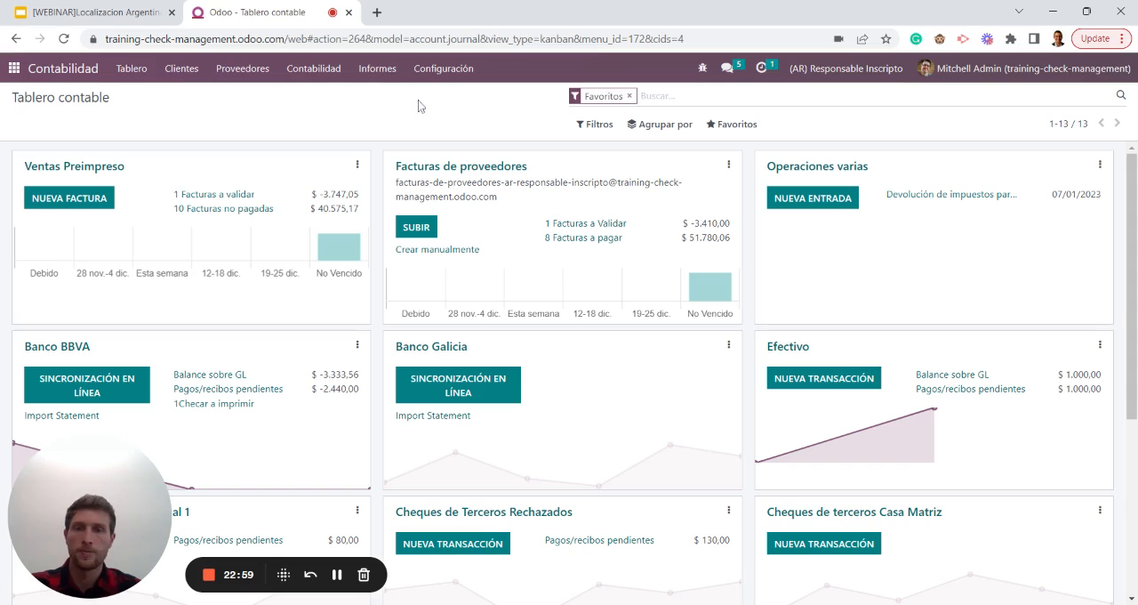
scroll(373, 158, "down", 1)
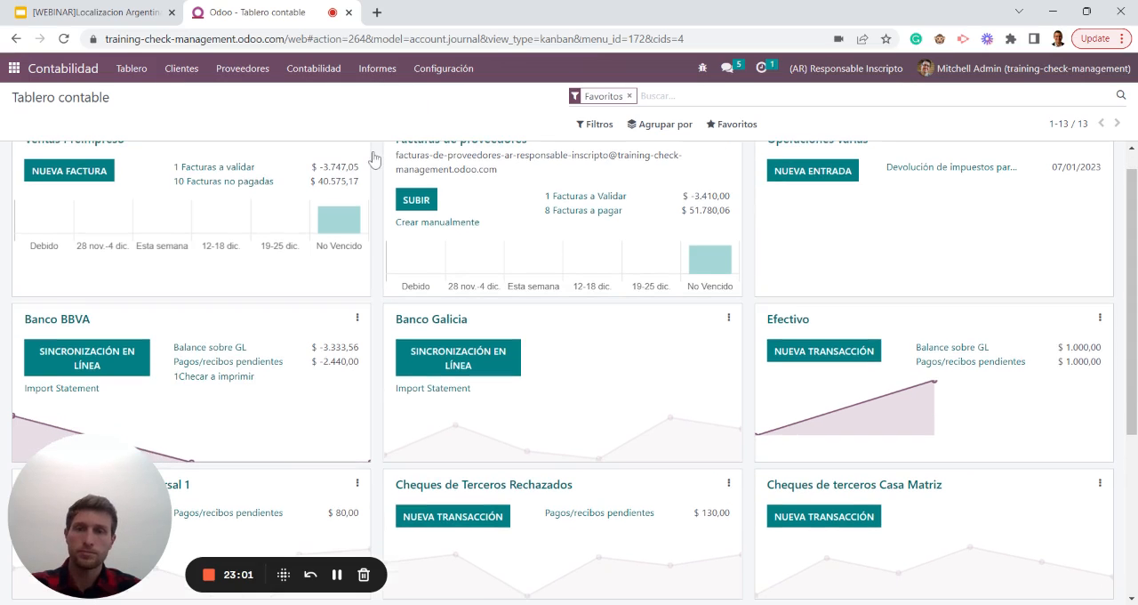
scroll(373, 158, "down", 1)
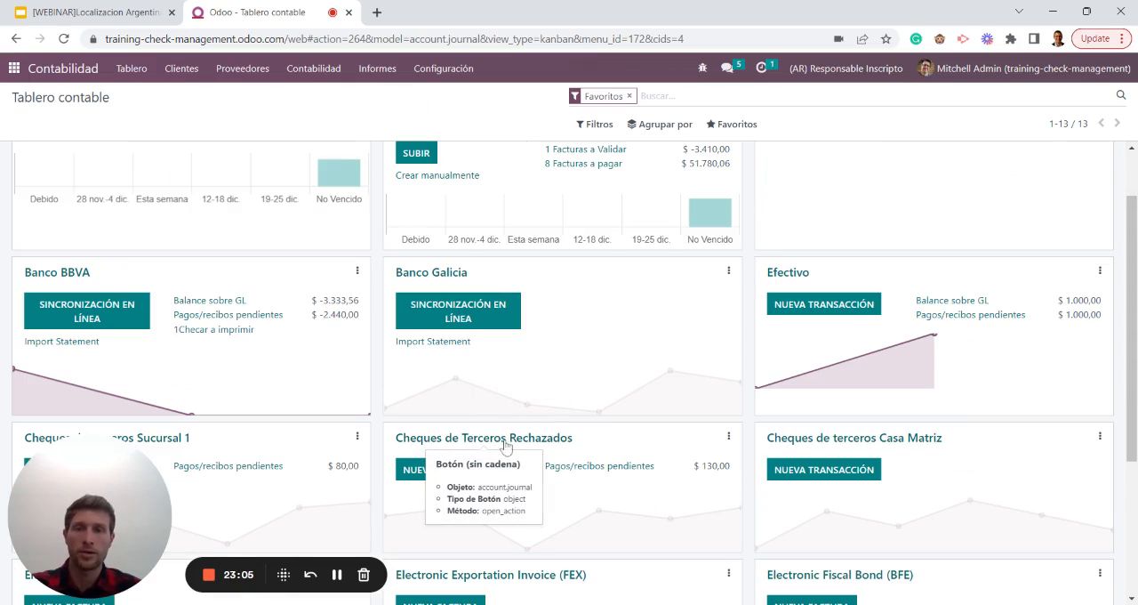
scroll(362, 333, "up", 2)
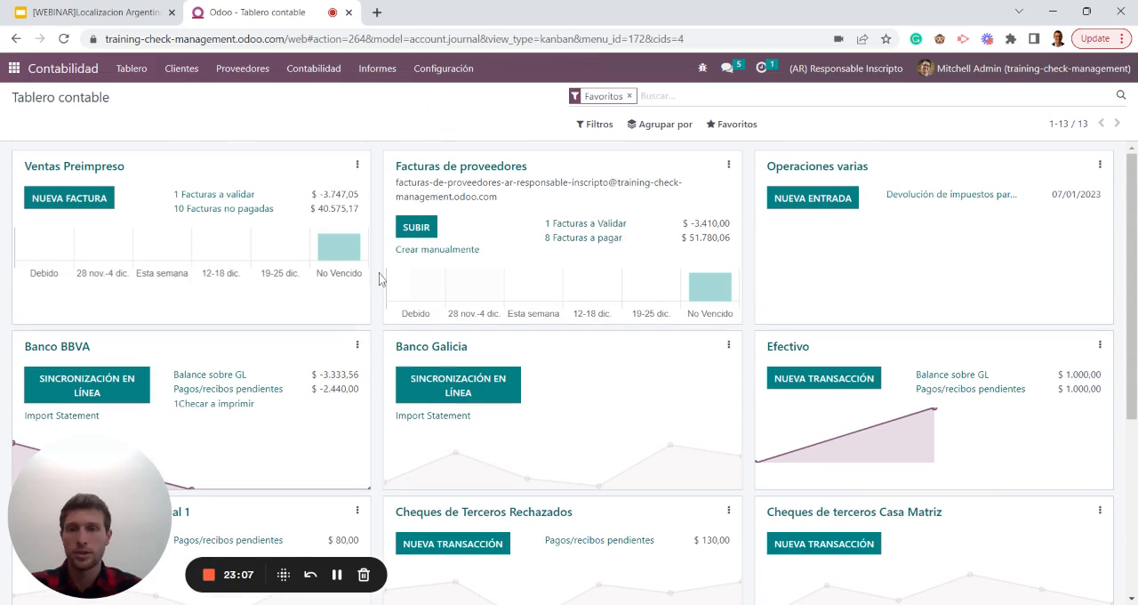